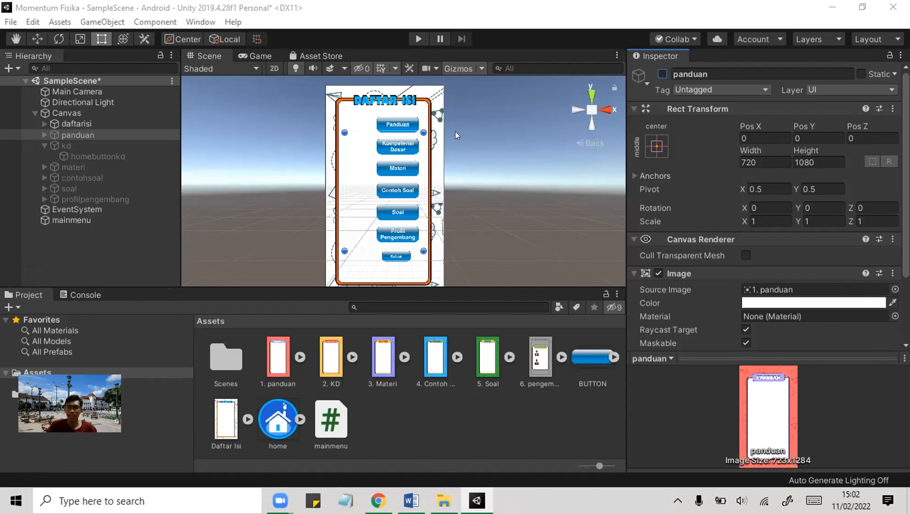
Open the mainmenu script in Visual Studio and expand the daftarisi object in the hierarchy.
scroll(408, 135, up, 1)
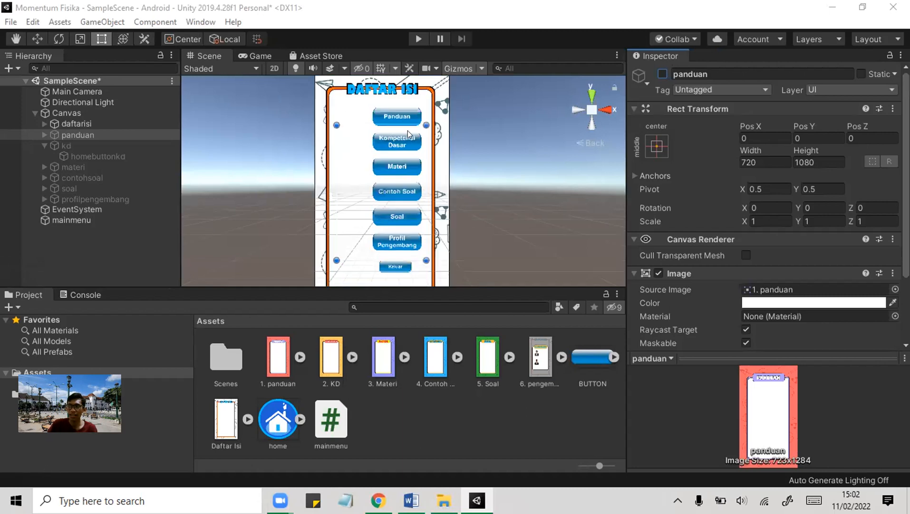
scroll(408, 135, up, 1)
scroll(418, 142, down, 2)
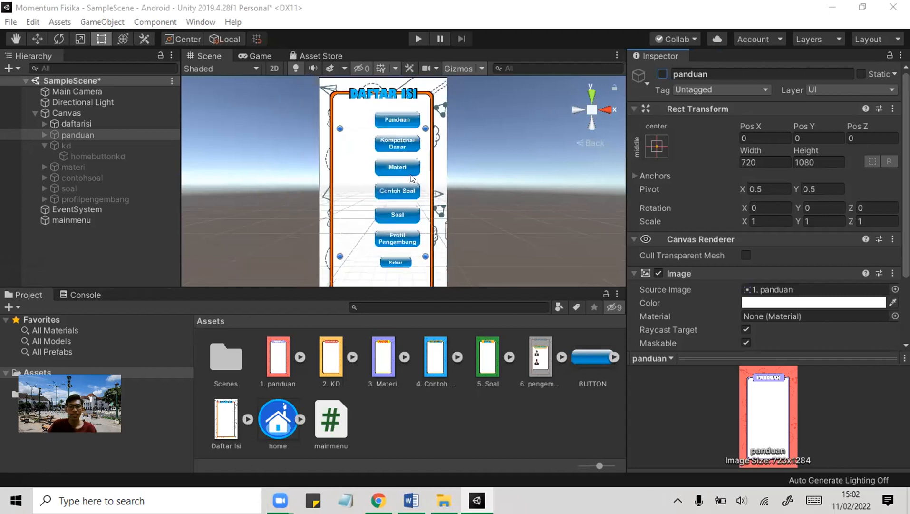
click(343, 419)
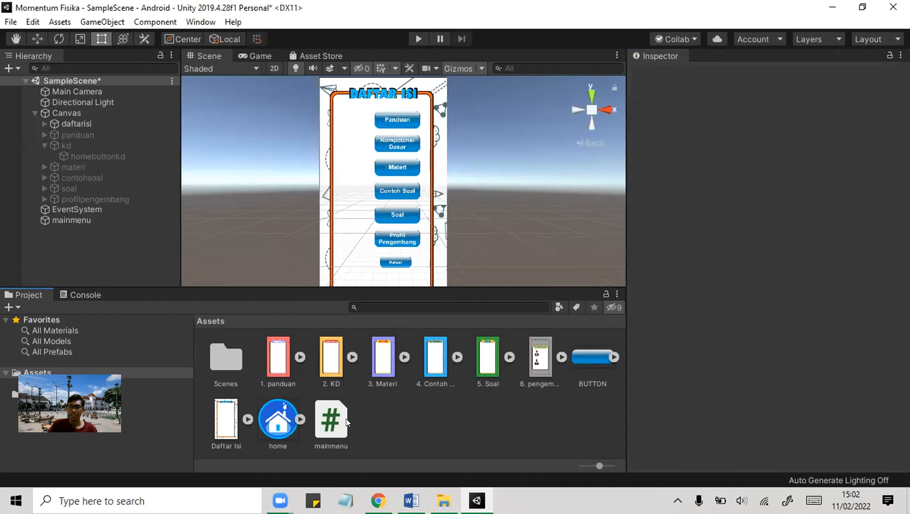
double_click(344, 418)
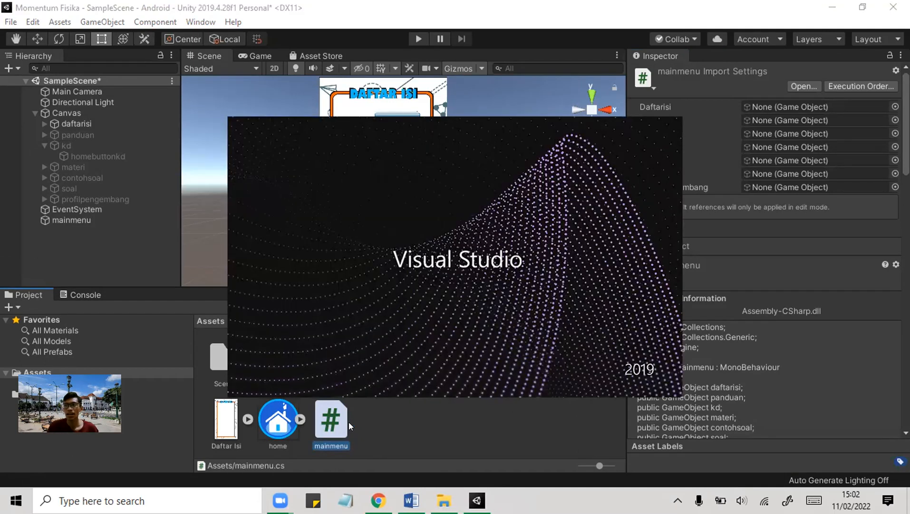
click(44, 123)
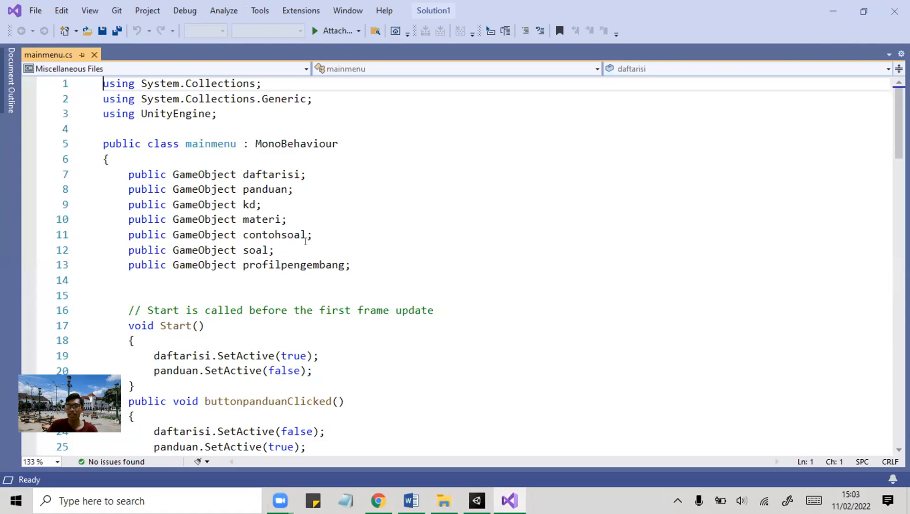
Review the public GameObject declarations from daftarisi to profilpengembang at the start of the mainmenu class.
drag(352, 261, 132, 170)
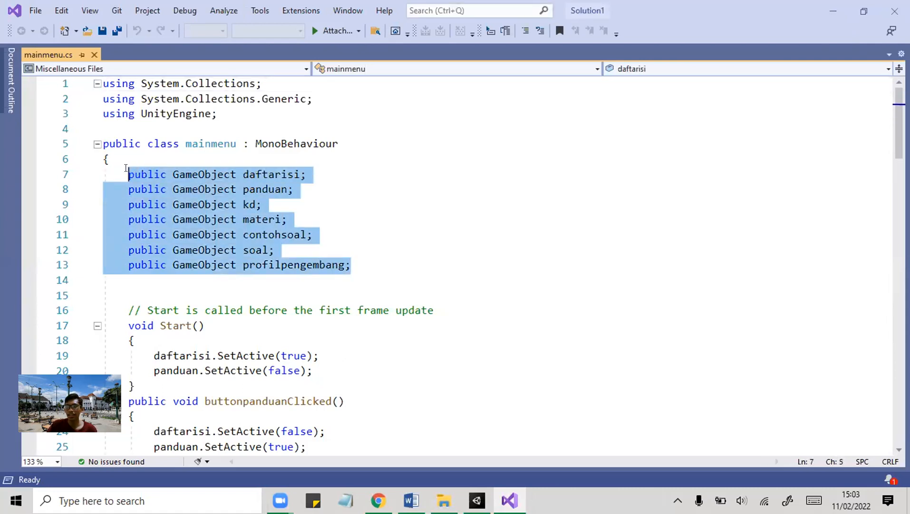
click(136, 174)
click(149, 189)
click(153, 204)
click(167, 219)
click(172, 235)
click(179, 249)
click(180, 264)
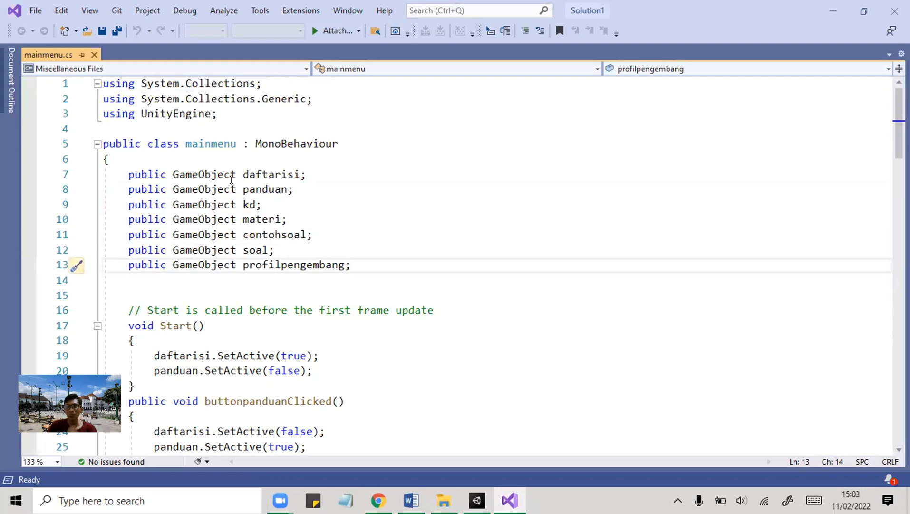
Compare the panduan, kd and materi declarations with their uses in the button click methods.
click(254, 188)
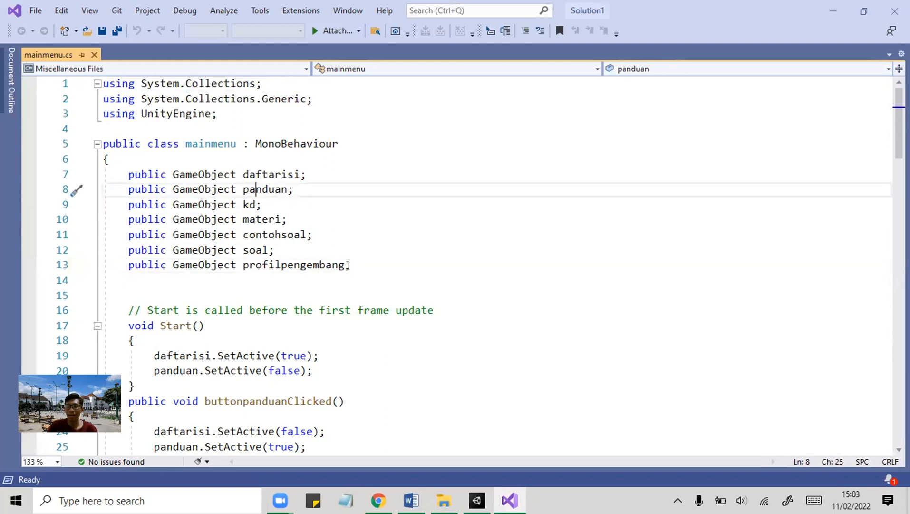
scroll(255, 187, down, 3)
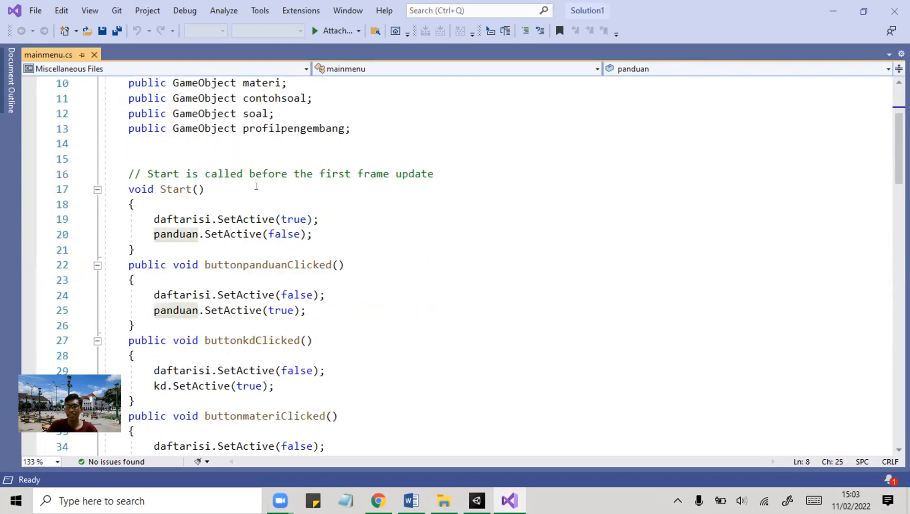
scroll(256, 186, up, 1)
click(253, 113)
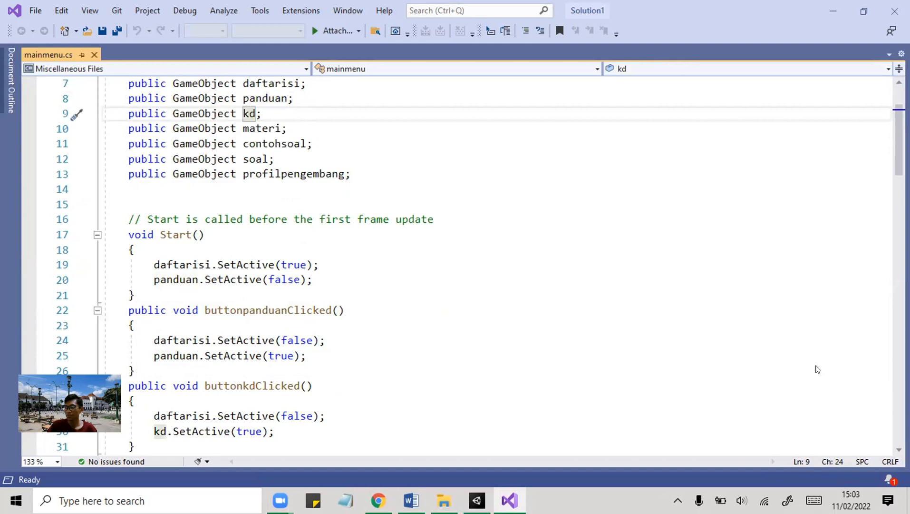
click(254, 128)
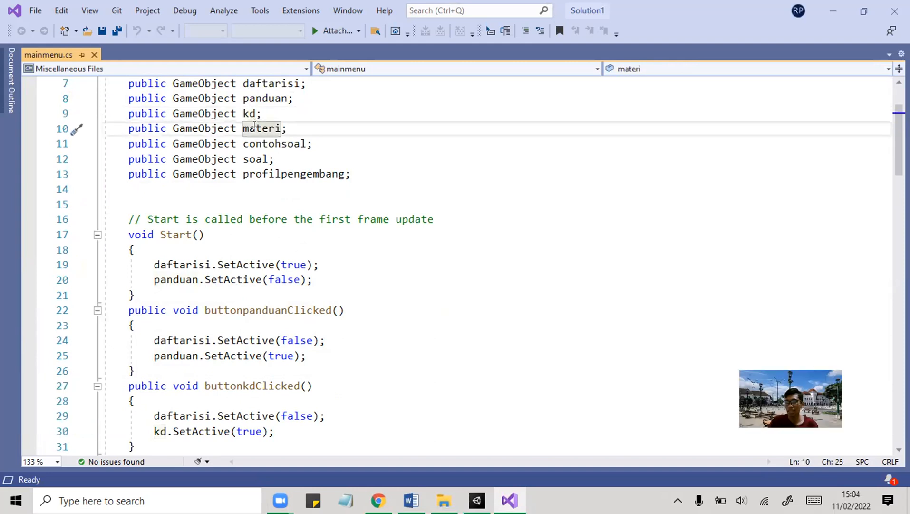
scroll(263, 196, down, 3)
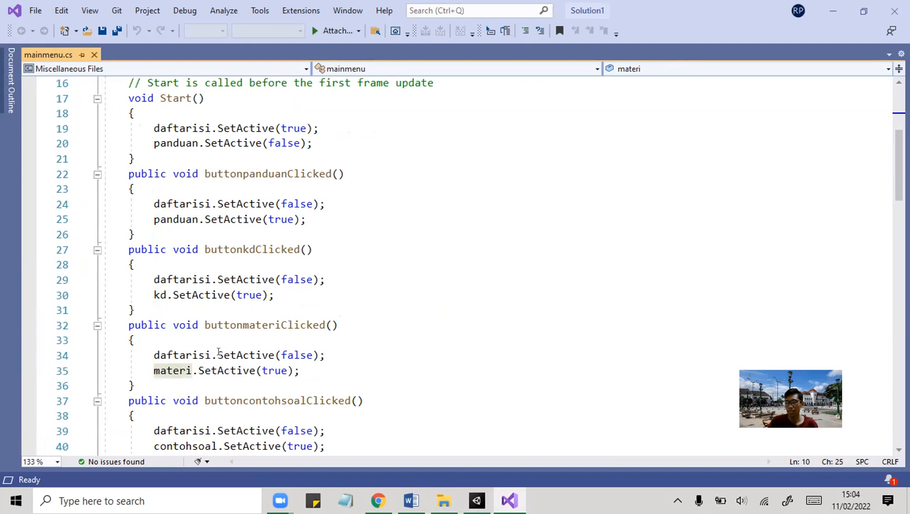
scroll(219, 354, up, 4)
Trace the contohsoal declaration to buttoncontohsoalClicked and examine its two SetActive lines.
click(268, 189)
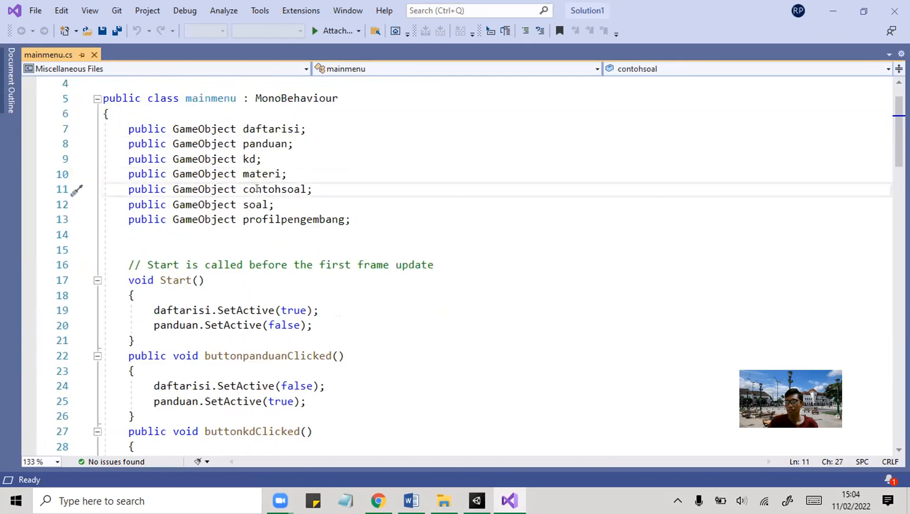
scroll(242, 280, down, 5)
scroll(243, 280, down, 2)
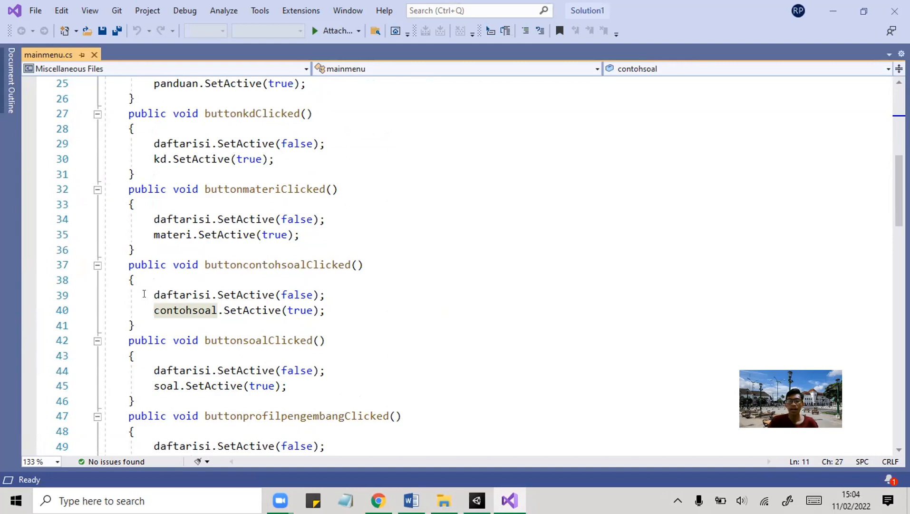
drag(149, 294, 328, 294)
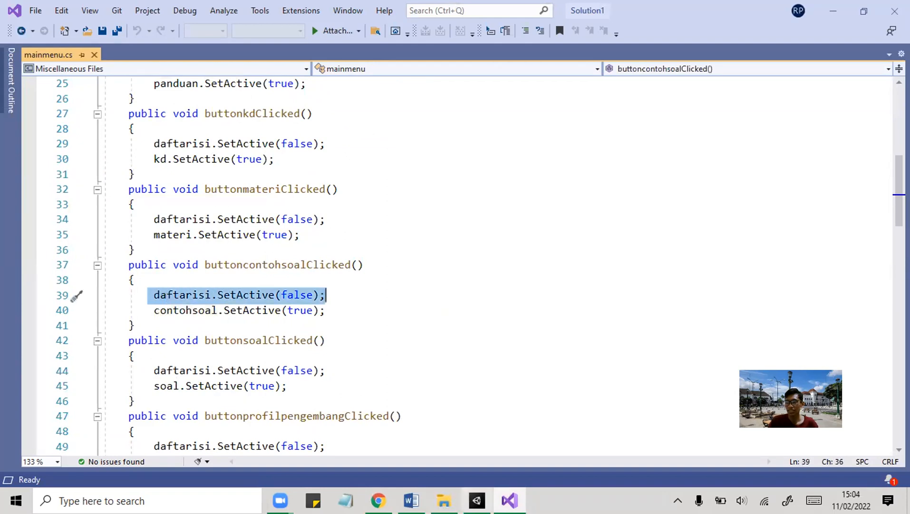
click(477, 500)
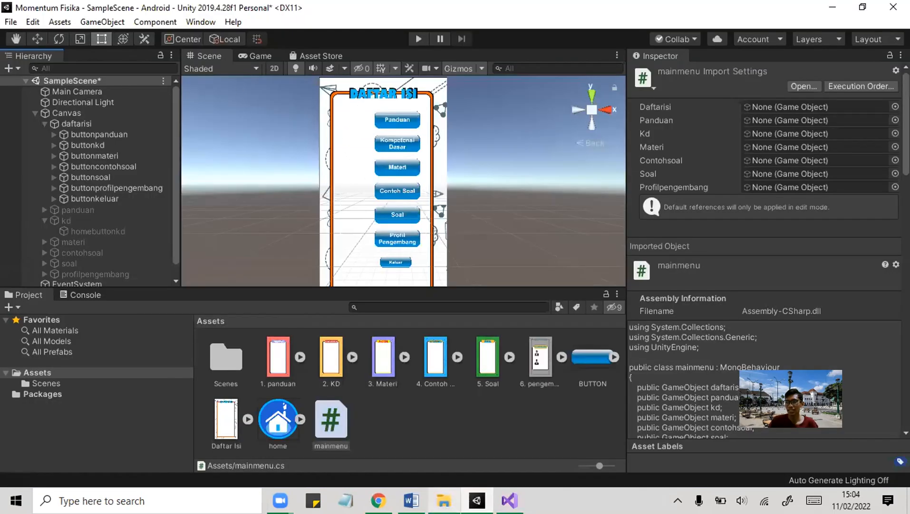
click(496, 501)
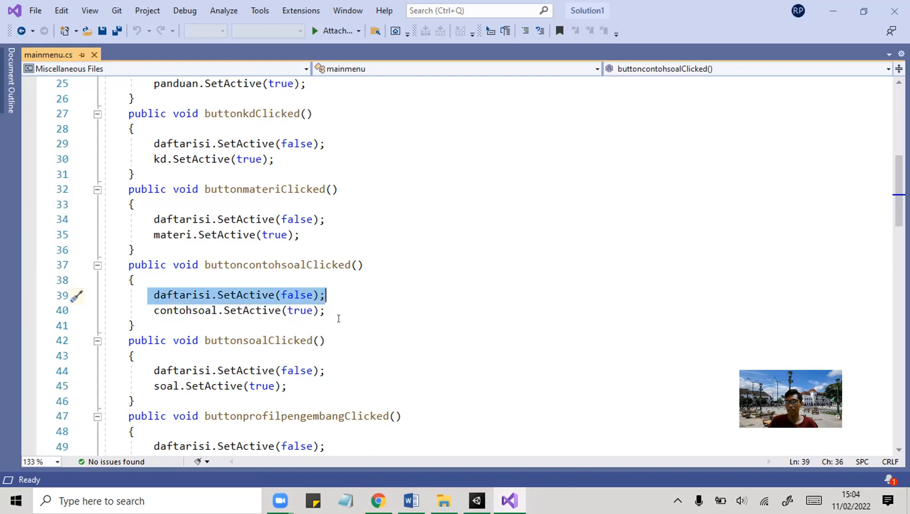
click(340, 294)
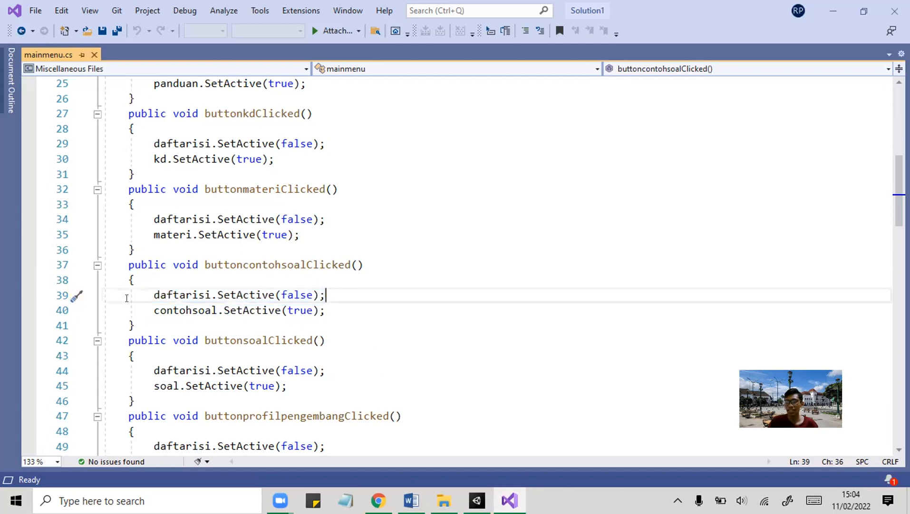
drag(147, 309, 215, 309)
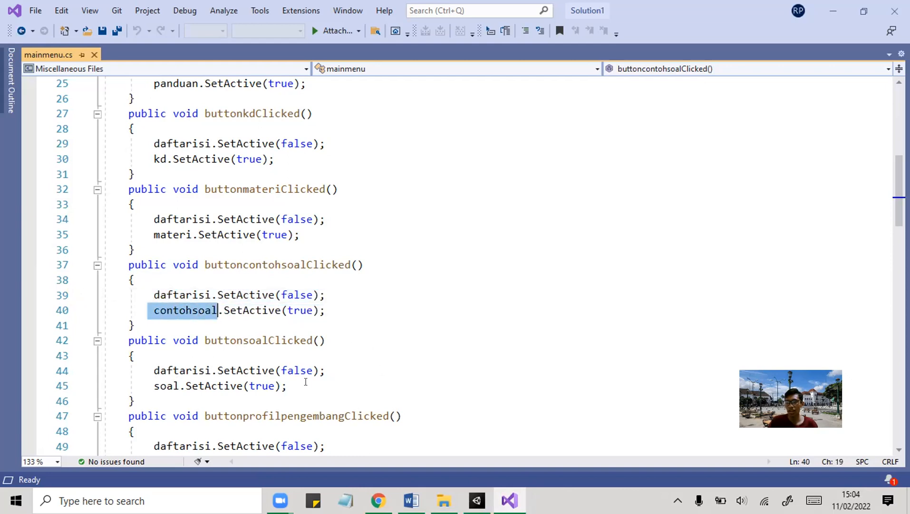
Switch to Unity, temporarily enable the contohsoal object to inspect its page, and disable it again.
click(477, 500)
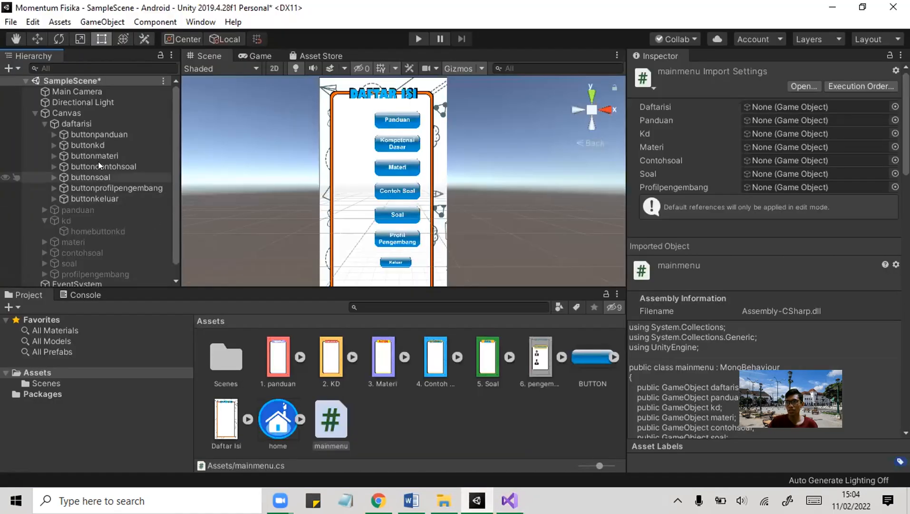
click(44, 220)
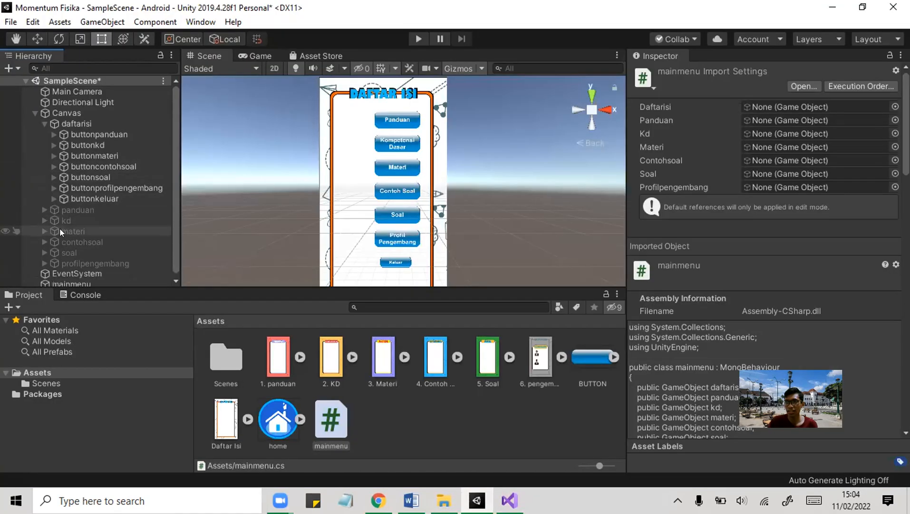
click(91, 240)
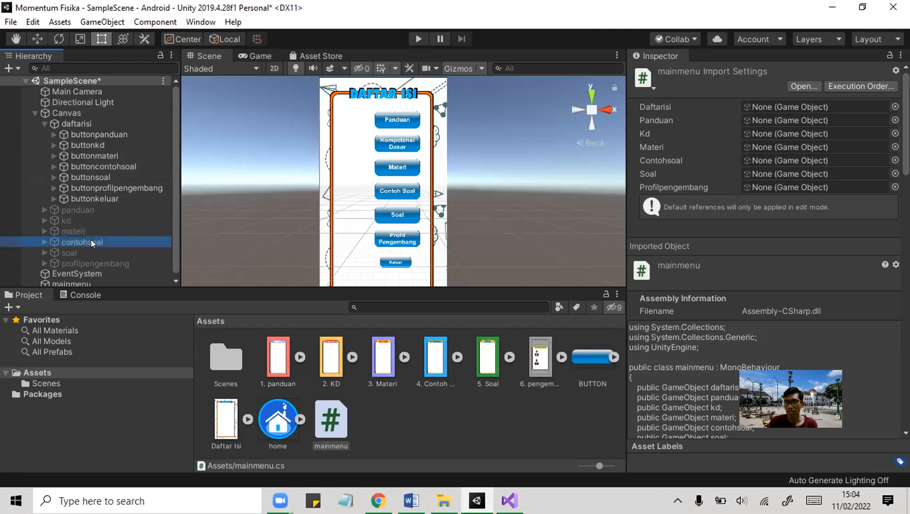
click(663, 74)
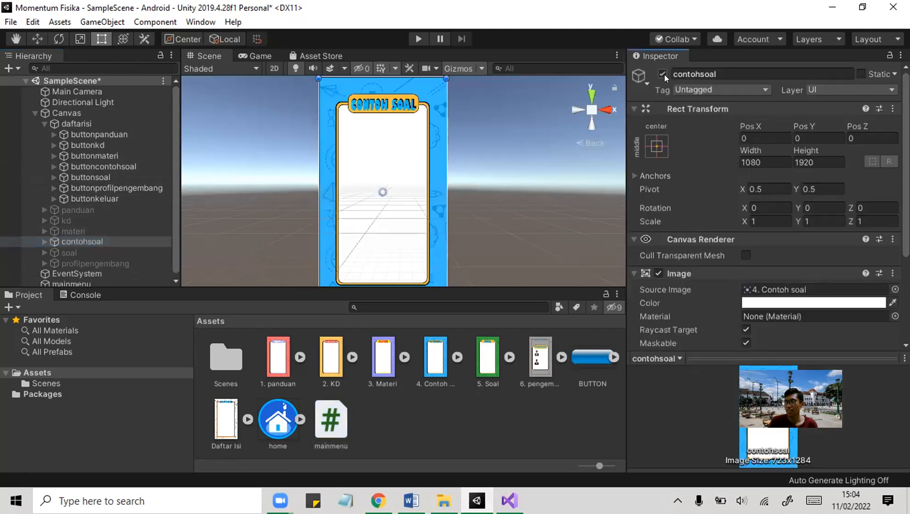
scroll(452, 197, down, 2)
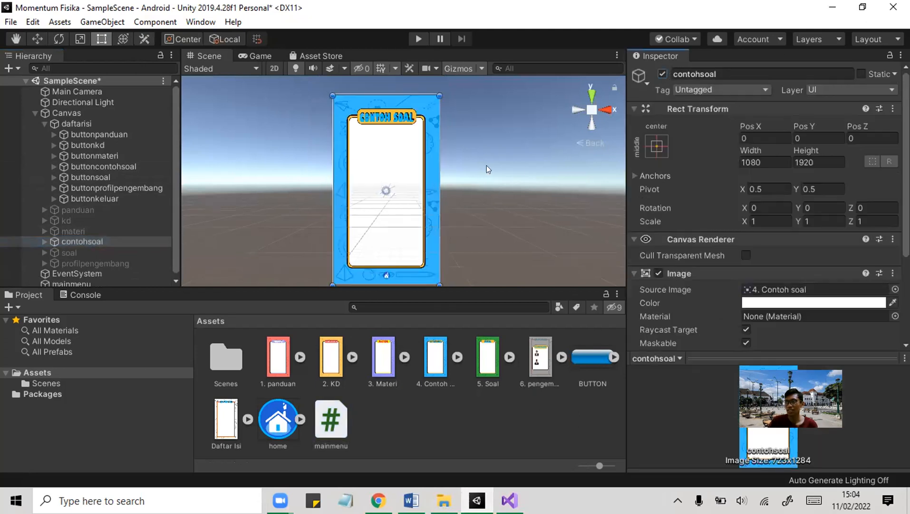
scroll(402, 192, up, 2)
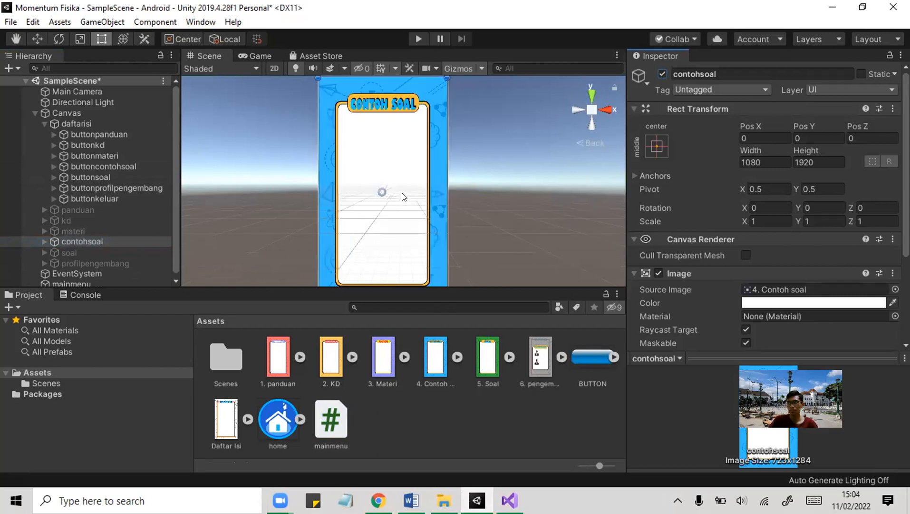
click(662, 74)
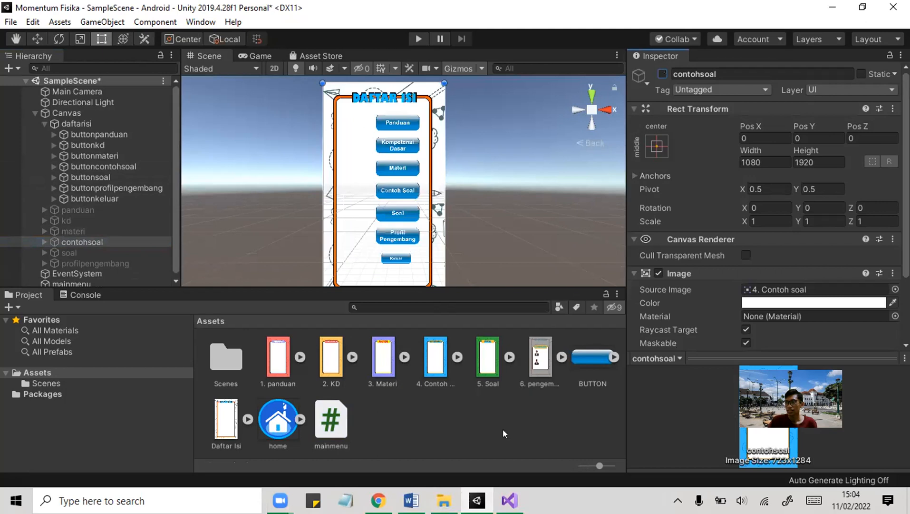
Switch back to Visual Studio and trace the soal declaration to its use in buttonsoalClicked.
click(509, 500)
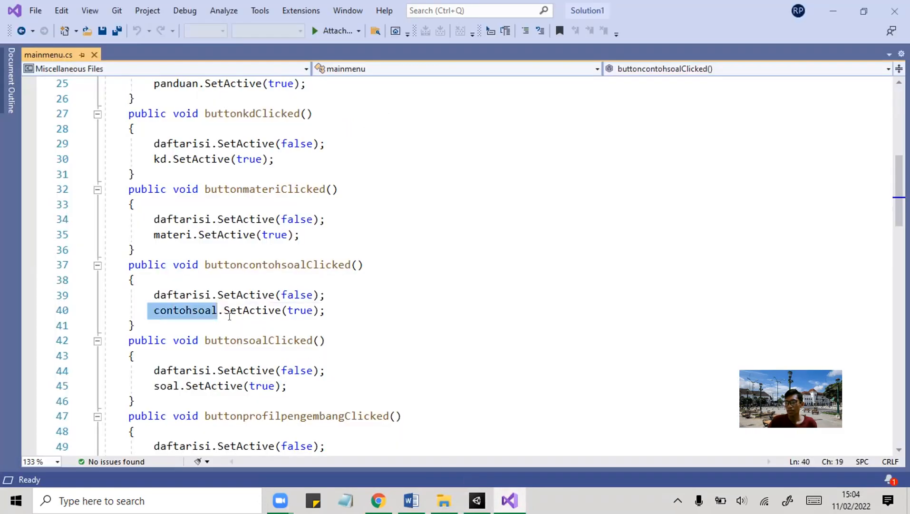
click(269, 265)
scroll(266, 283, up, 7)
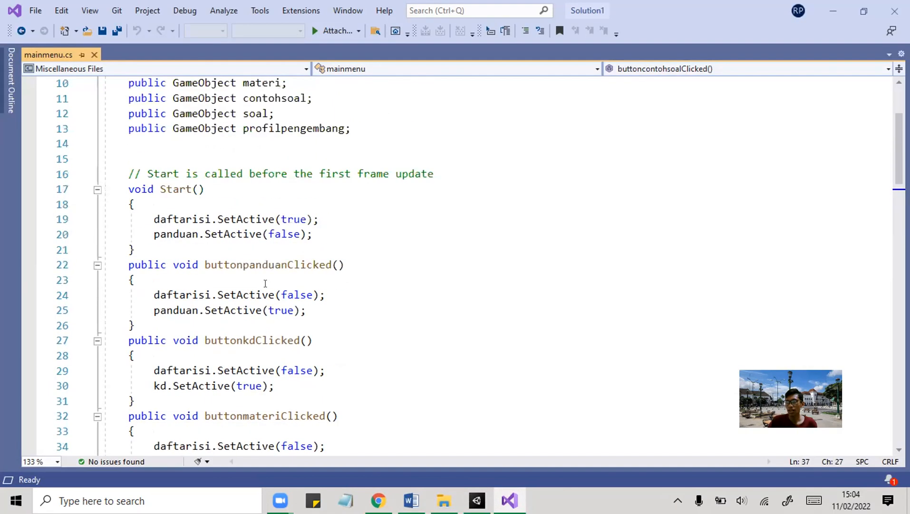
click(255, 198)
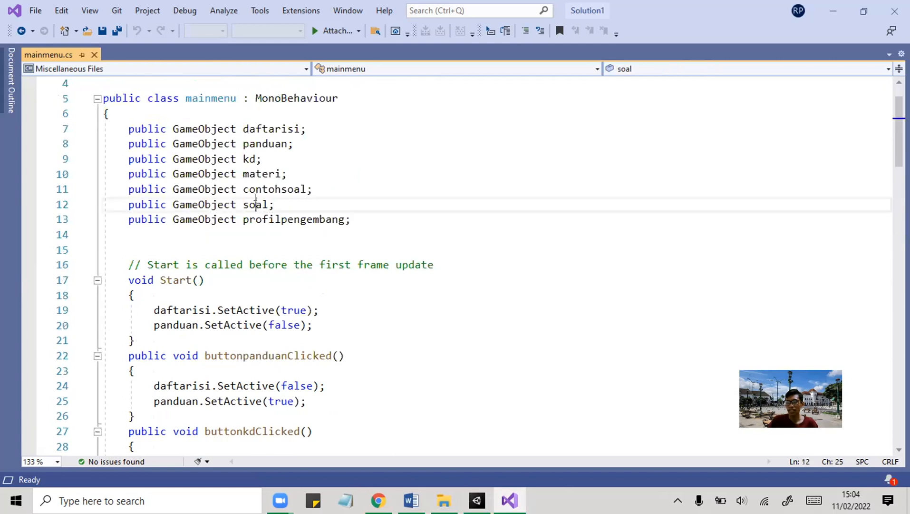
scroll(255, 230, down, 9)
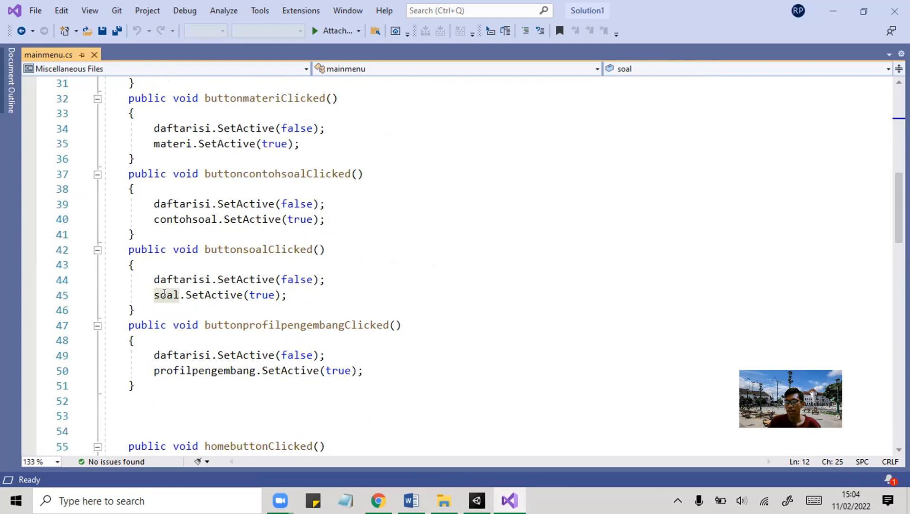
click(167, 294)
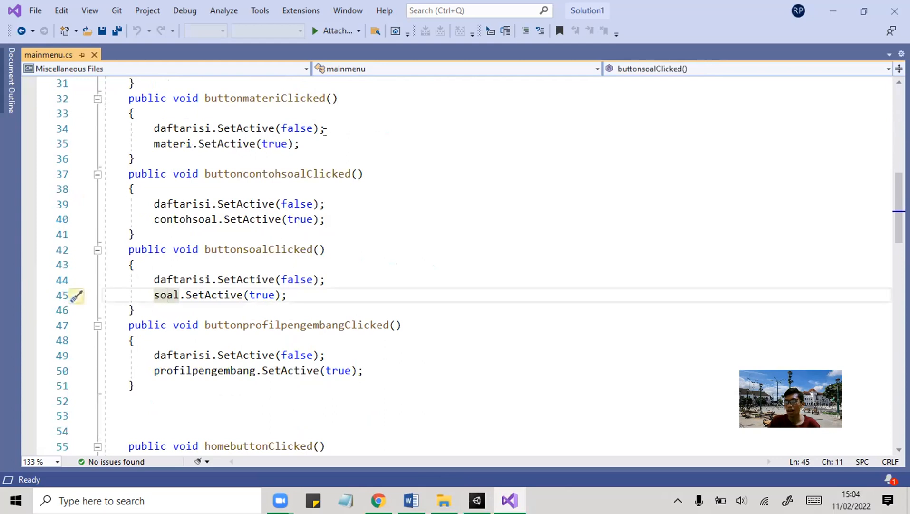
Examine the SetActive lines in the materi, contohsoal and soal click methods, comparing the daftarisi line with each page's line.
click(300, 128)
click(269, 143)
click(269, 204)
drag(143, 199, 353, 197)
drag(145, 279, 350, 278)
click(350, 277)
click(305, 292)
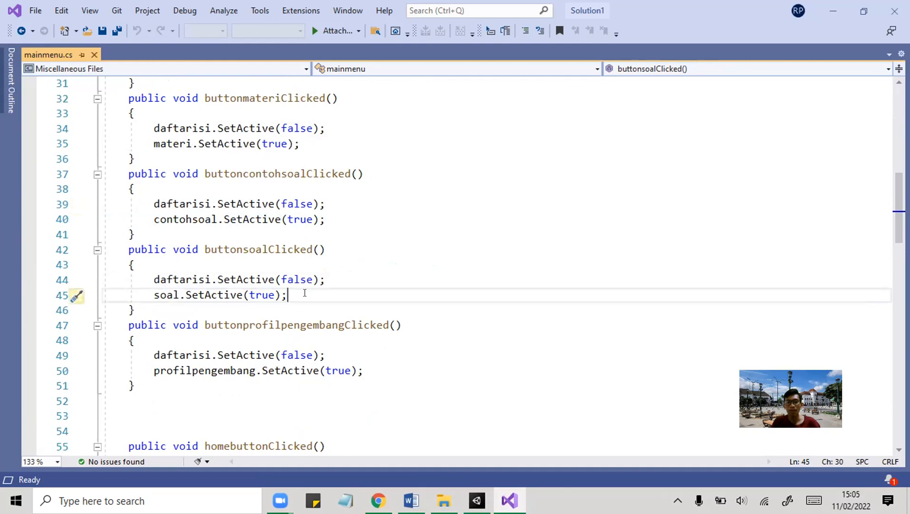
click(245, 251)
click(166, 295)
Trace the profilpengembang declaration to the buttonprofilpengembangClicked method and examine its code.
scroll(200, 285, up, 9)
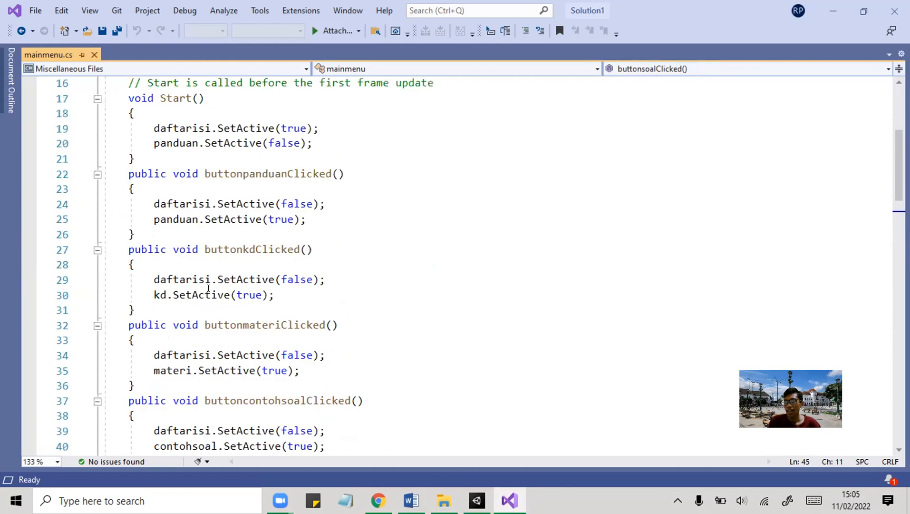
click(262, 220)
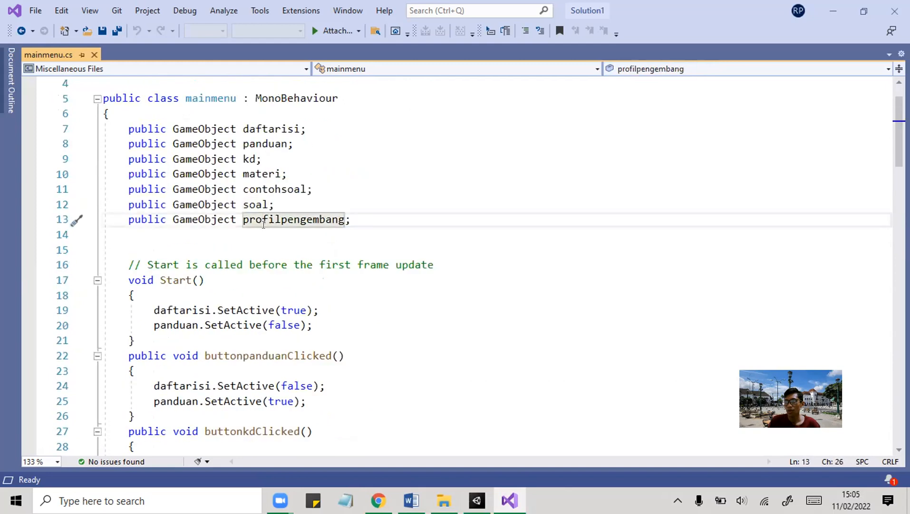
scroll(261, 263, down, 9)
scroll(262, 263, down, 2)
scroll(244, 309, up, 2)
click(196, 391)
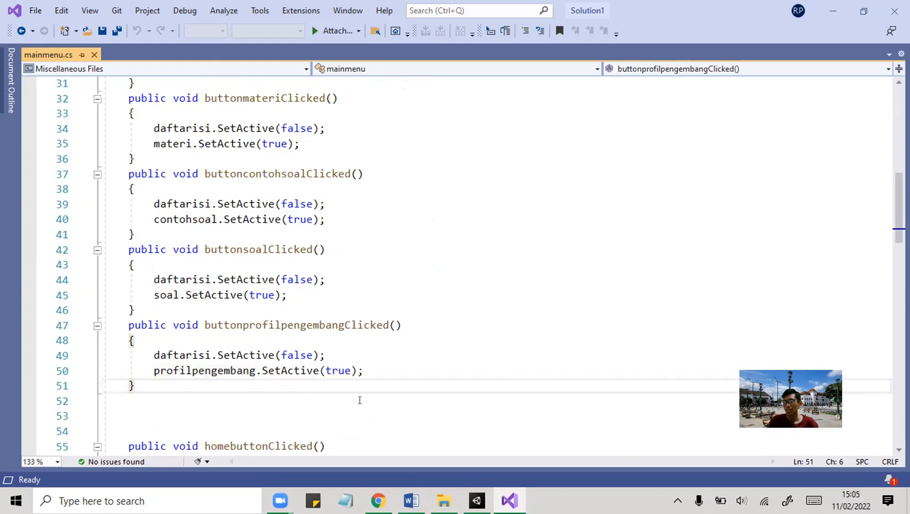
Review the page-opening click methods from buttonprofilpengembangClicked back up to buttonpanduanClicked.
scroll(317, 414, up, 1)
scroll(317, 414, down, 1)
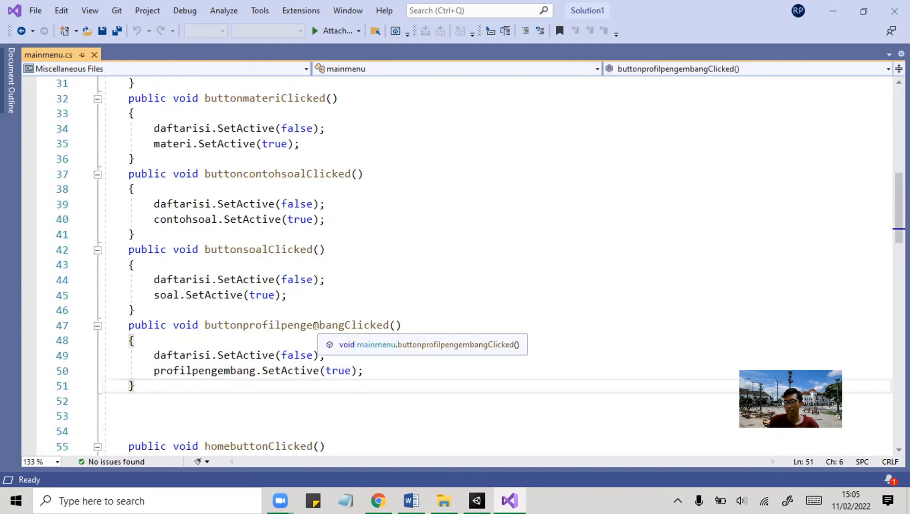
click(316, 325)
click(254, 248)
click(267, 173)
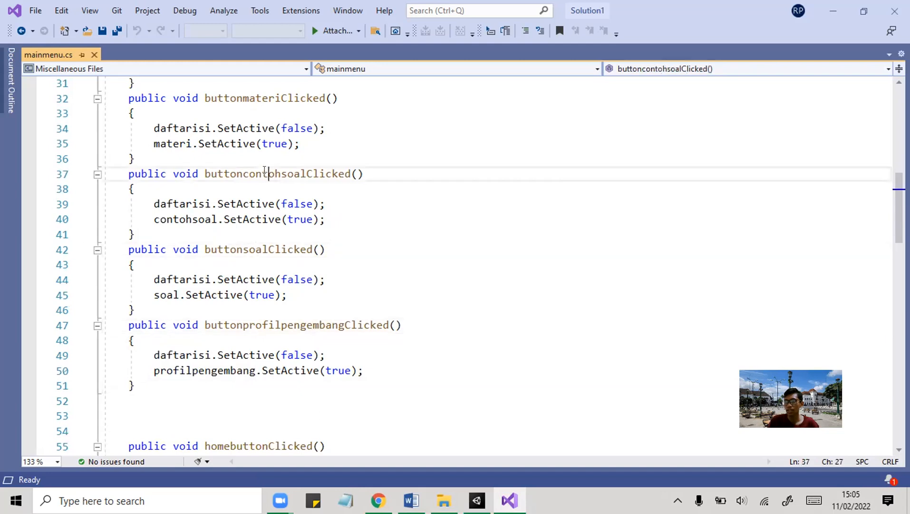
scroll(264, 160, up, 1)
click(265, 143)
scroll(264, 144, up, 3)
click(262, 205)
click(267, 130)
scroll(265, 131, up, 2)
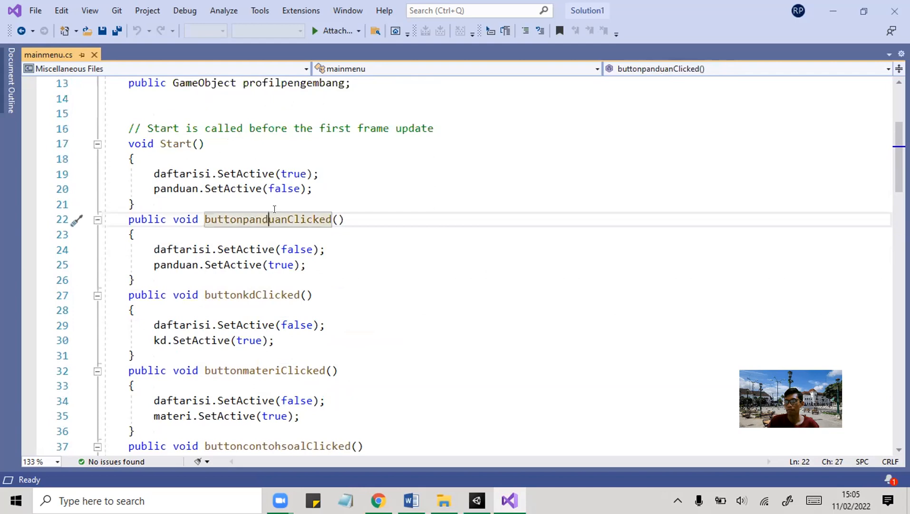
Switch to Unity, enable the contohsoal object and select the home button at the bottom of its page.
click(477, 500)
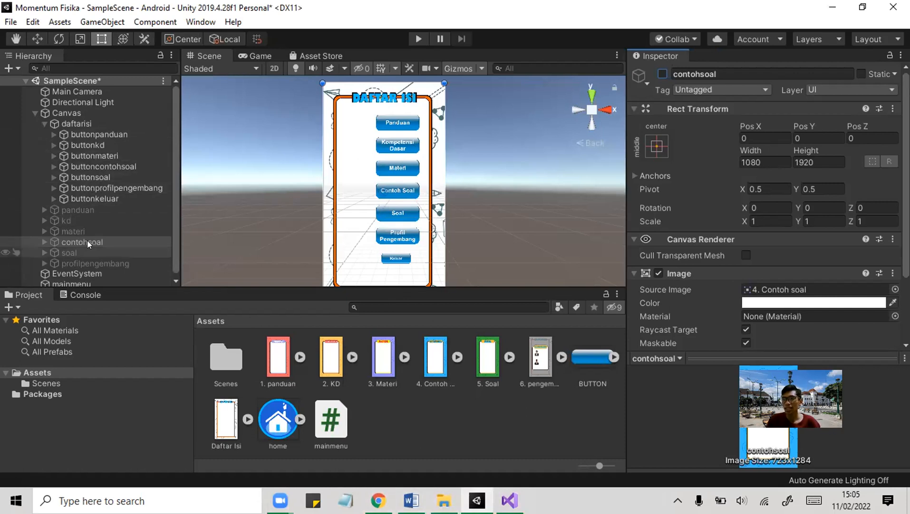
click(662, 73)
scroll(442, 250, down, 2)
middle_drag(442, 251, 441, 205)
scroll(379, 242, up, 6)
scroll(395, 260, up, 5)
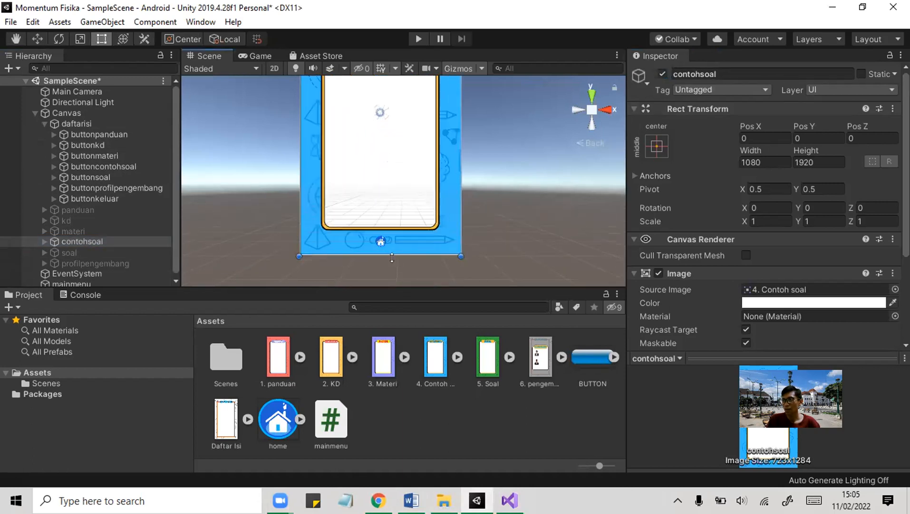
scroll(414, 186, up, 5)
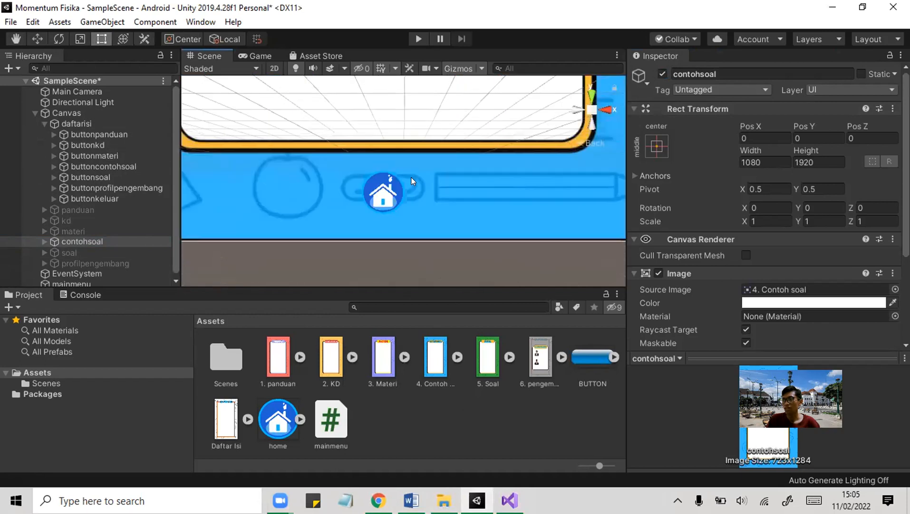
click(387, 198)
scroll(388, 199, down, 5)
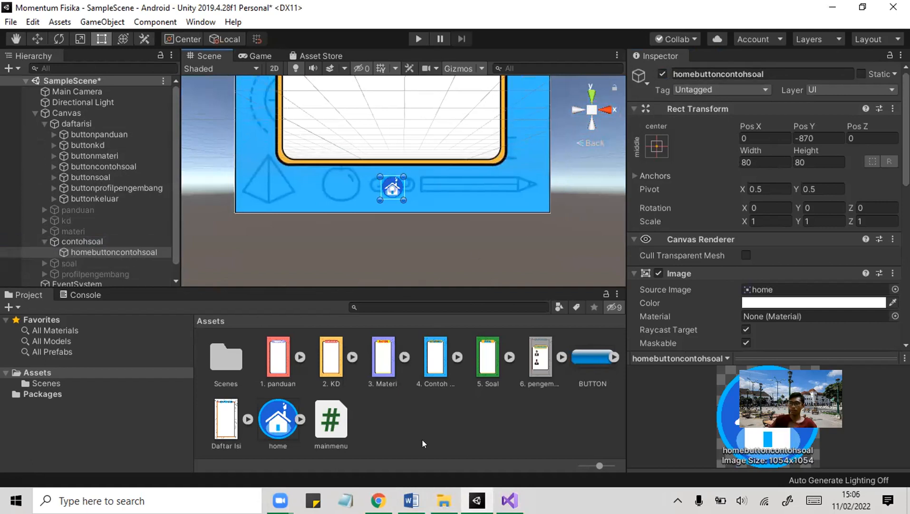
Switch back to Visual Studio and examine the homebuttonkdClicked, homebuttonmateriClicked and homebuttoncontohsoalClicked declarations.
click(510, 500)
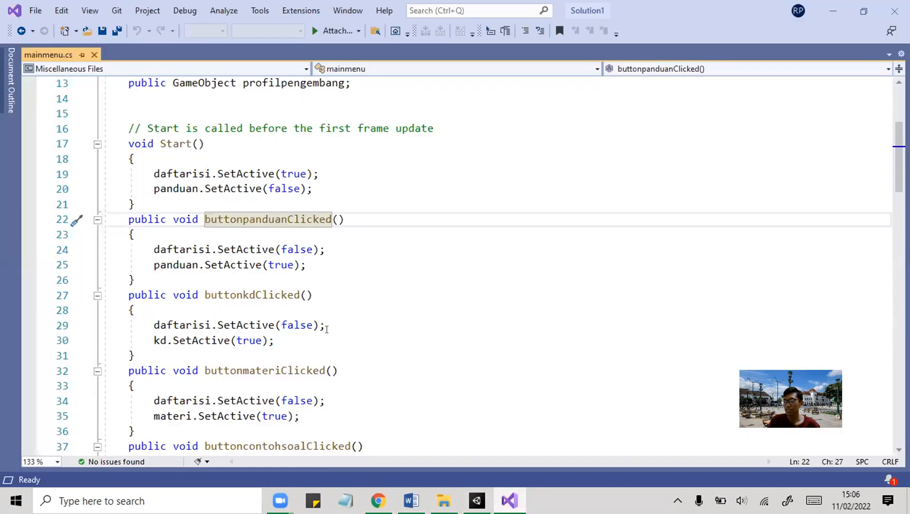
scroll(306, 297, down, 7)
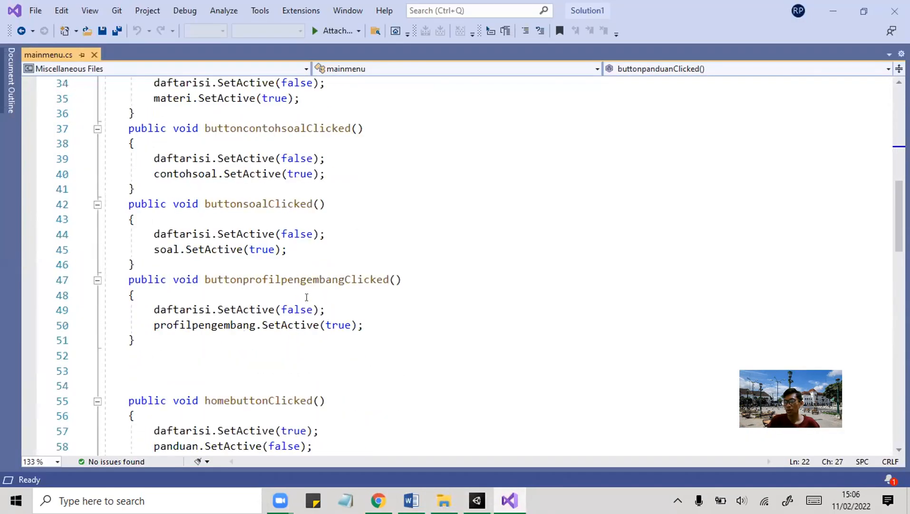
scroll(306, 297, down, 6)
scroll(306, 297, down, 1)
scroll(307, 297, up, 1)
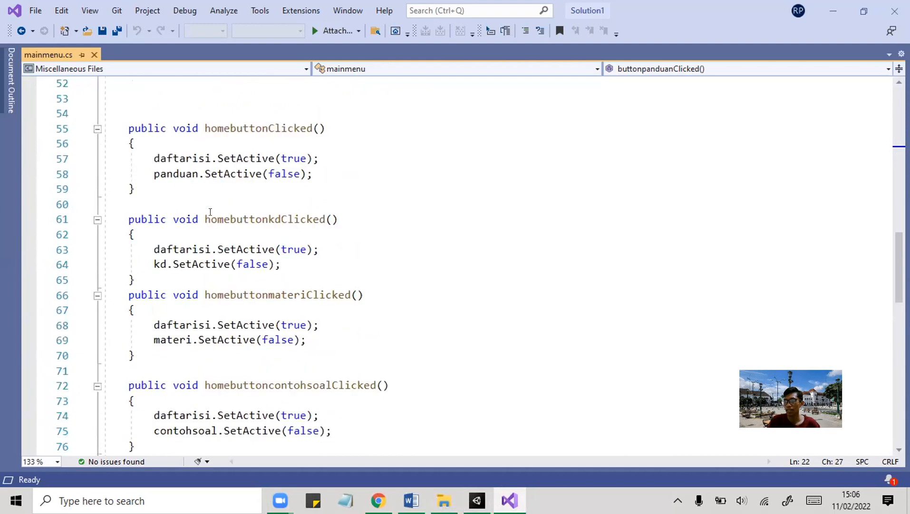
drag(205, 219, 283, 220)
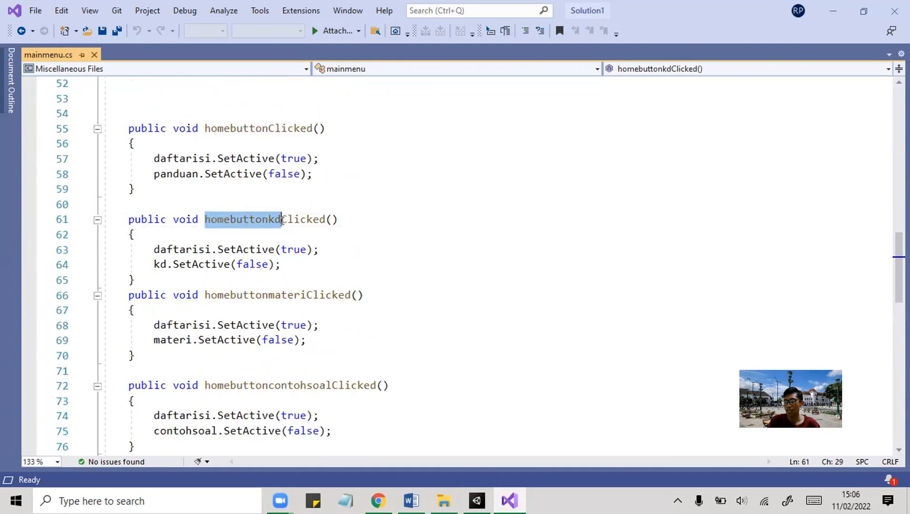
click(280, 220)
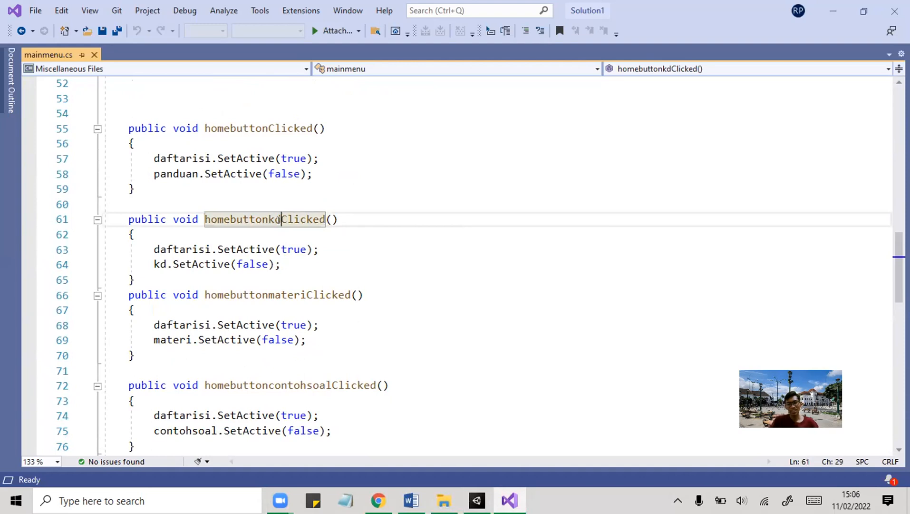
drag(206, 294, 306, 295)
scroll(212, 299, down, 2)
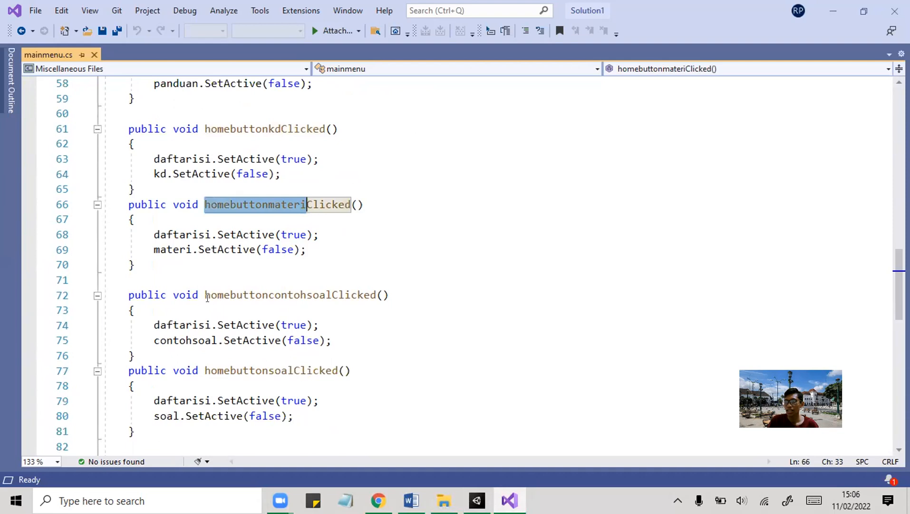
drag(197, 288, 391, 296)
key(Down)
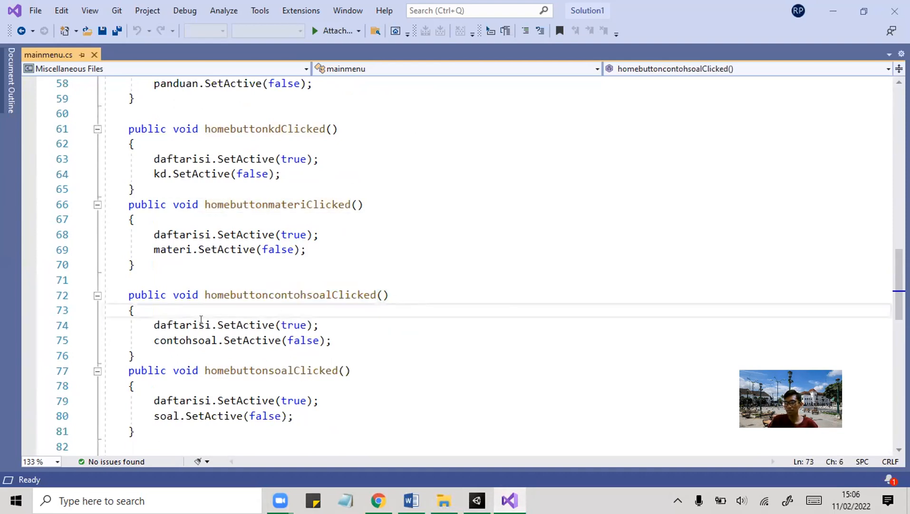
Examine the daftarisi.SetActive(true) line in homebuttoncontohsoalClicked and highlight the whole method.
click(155, 326)
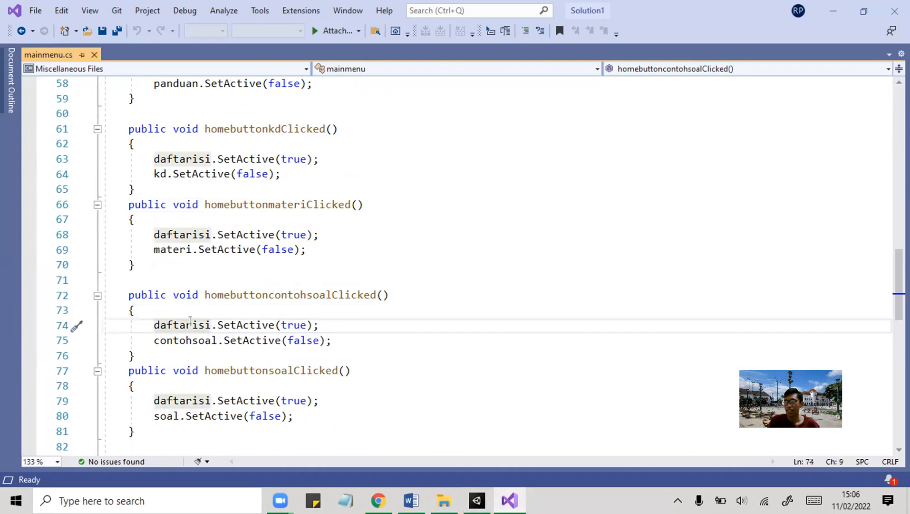
scroll(246, 329, up, 1)
scroll(246, 329, up, 1)
scroll(246, 333, down, 1)
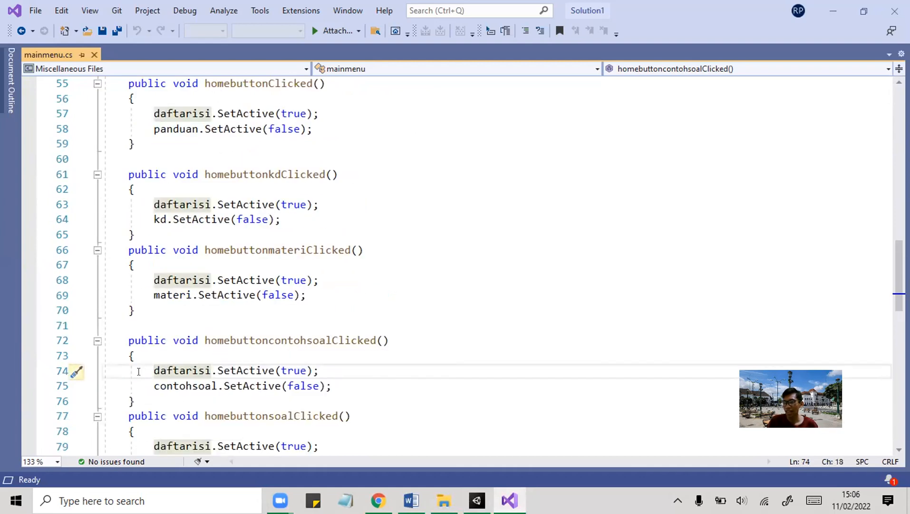
key(shift+Up)
shift+click(342, 371)
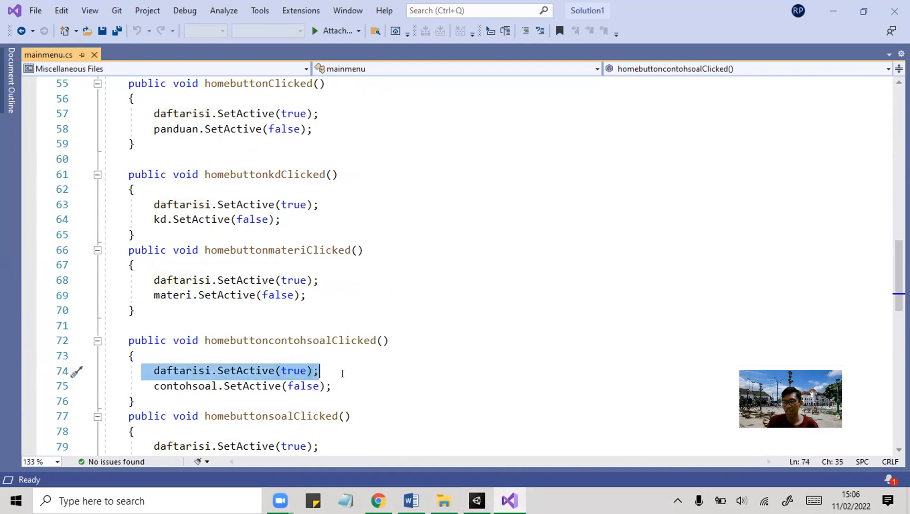
click(328, 369)
drag(125, 340, 219, 401)
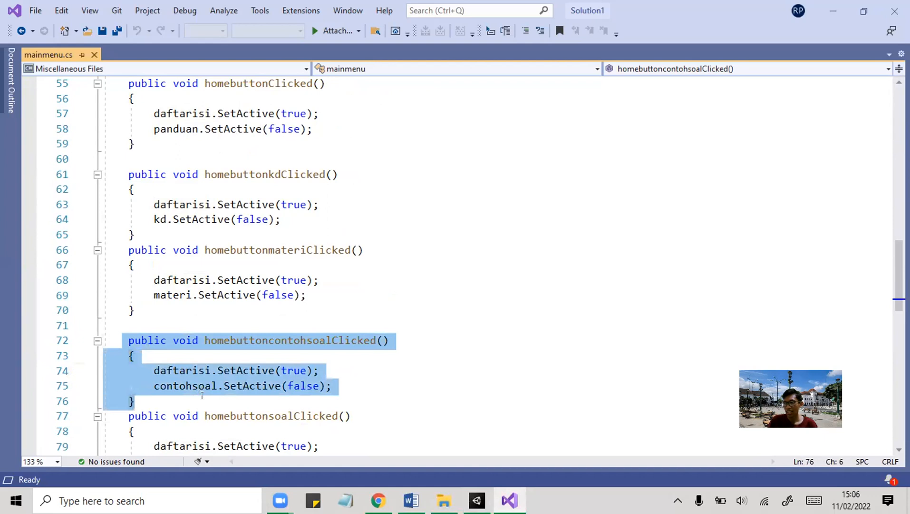
Compare the buttoncontohsoalClicked method with the homebuttoncontohsoalClicked method.
scroll(283, 340, up, 2)
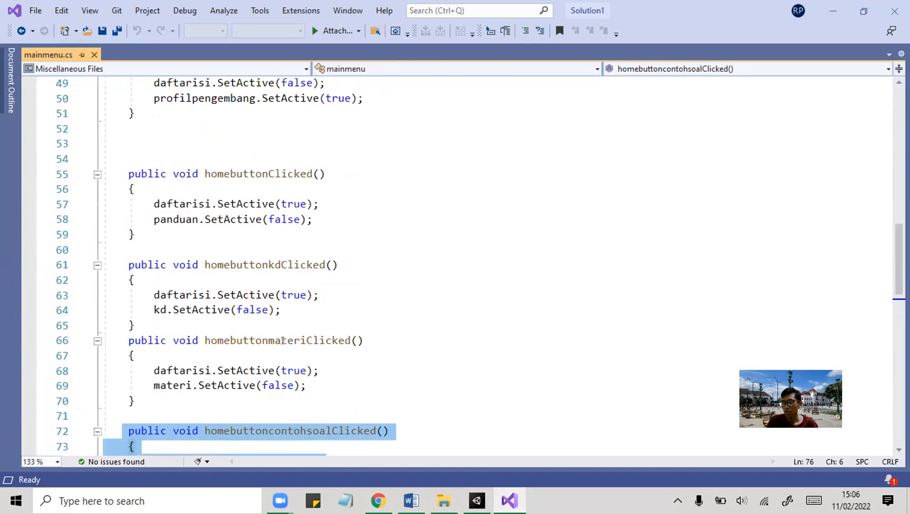
scroll(283, 340, up, 5)
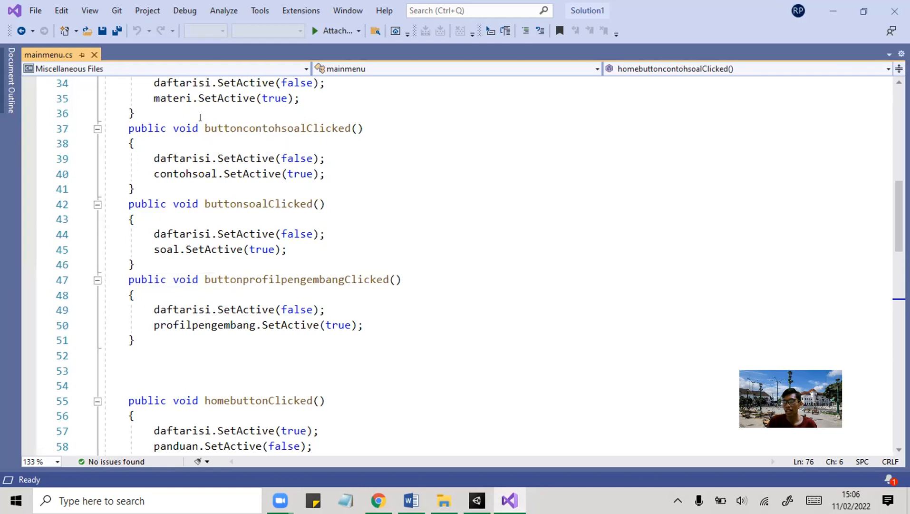
drag(364, 128, 206, 130)
scroll(263, 357, down, 8)
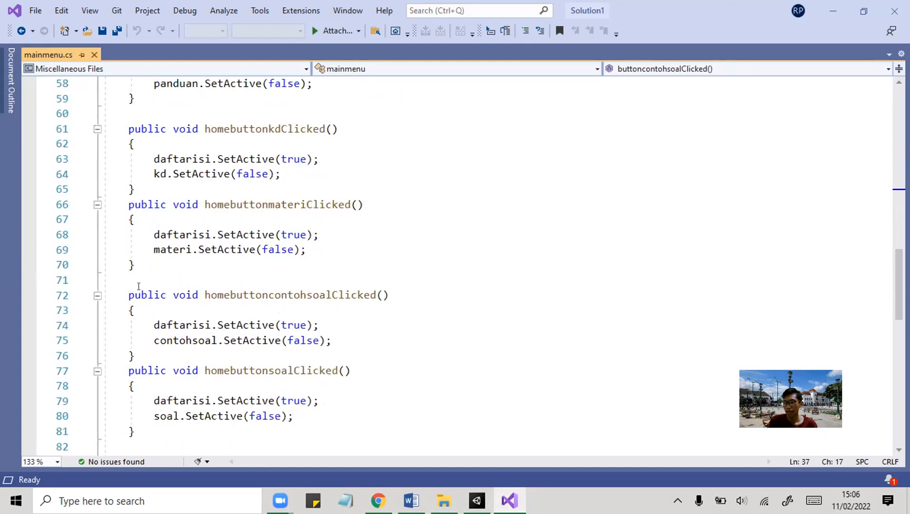
drag(205, 289, 333, 289)
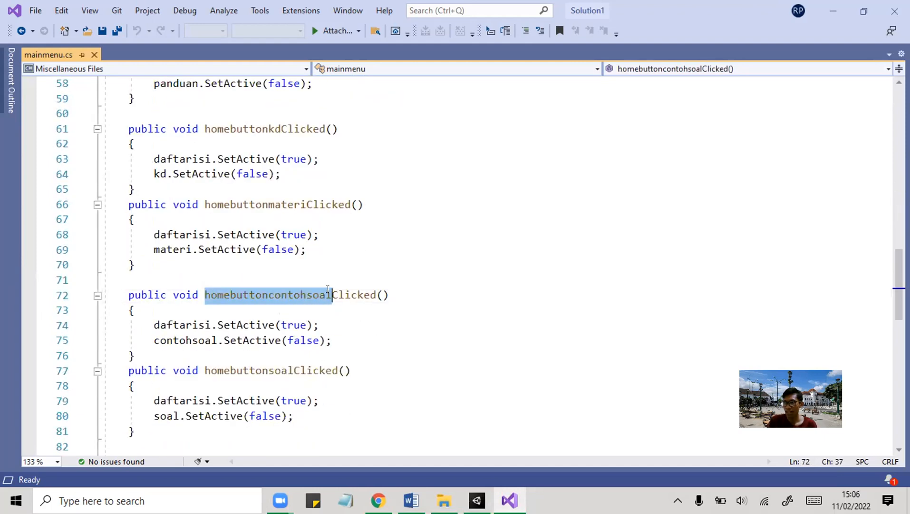
click(364, 295)
click(390, 295)
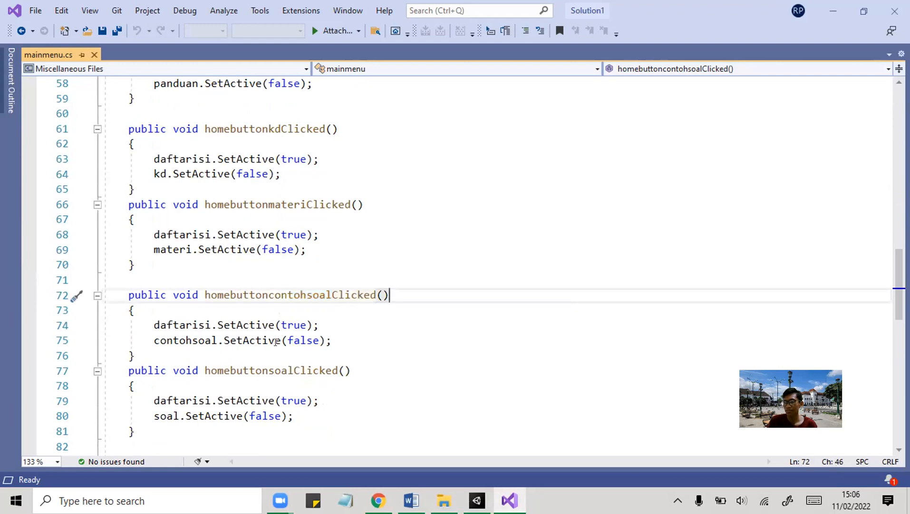
click(238, 354)
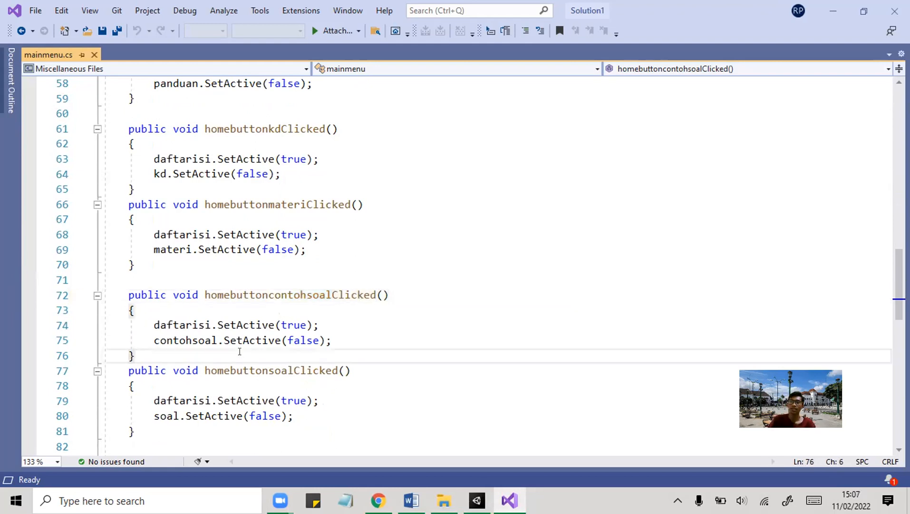
Review homebuttonsoalClicked, homebuttonprofilpengembangClicked and the remaining code through the Update method.
scroll(241, 370, down, 1)
scroll(241, 370, down, 2)
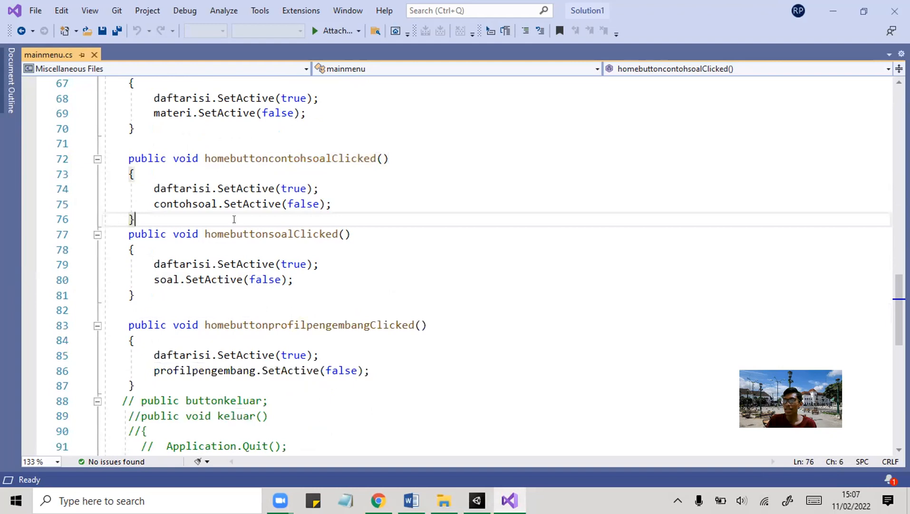
drag(274, 233, 298, 243)
click(299, 243)
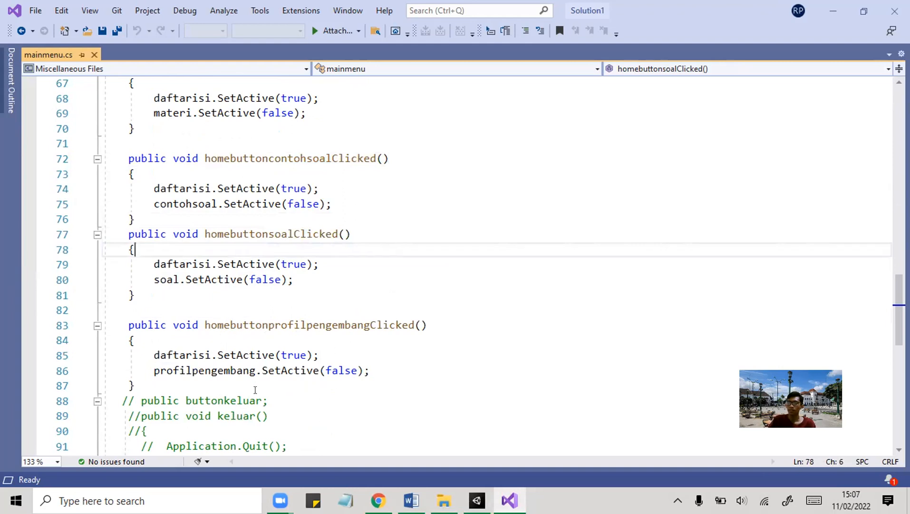
scroll(256, 394, down, 1)
scroll(256, 394, down, 3)
scroll(256, 394, up, 1)
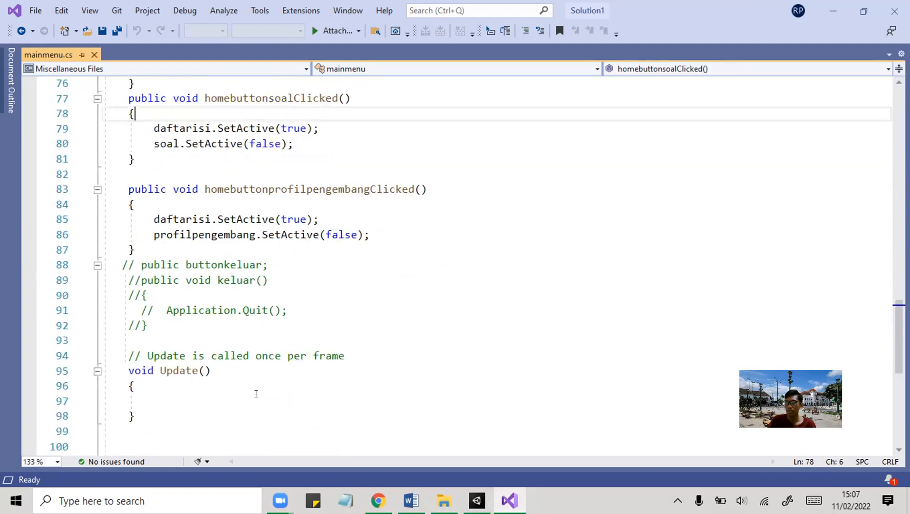
scroll(256, 394, up, 4)
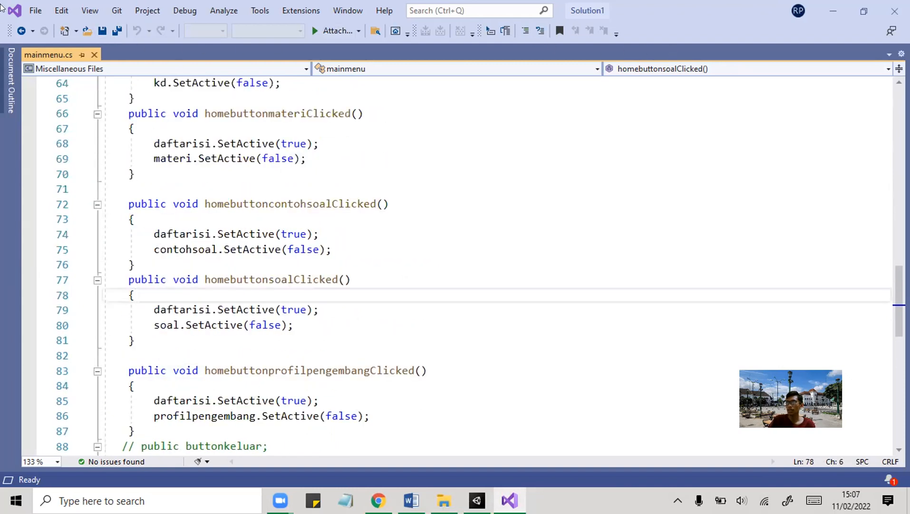
Save the mainmenu script and switch to Unity to view the full contohsoal page in the scene.
click(101, 31)
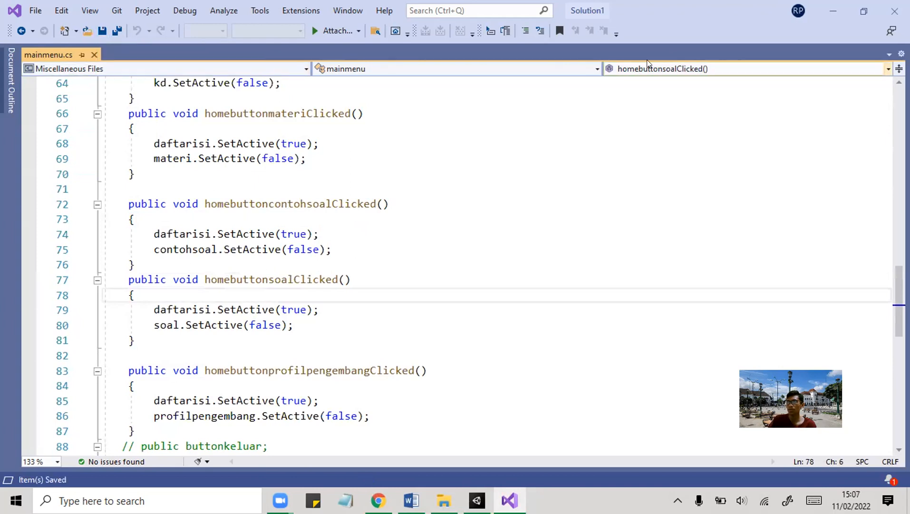
click(476, 499)
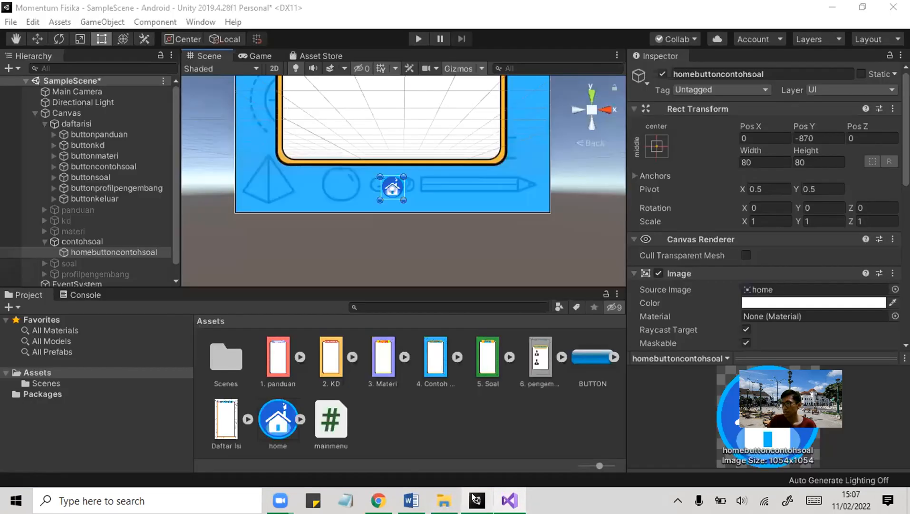
scroll(422, 250, down, 5)
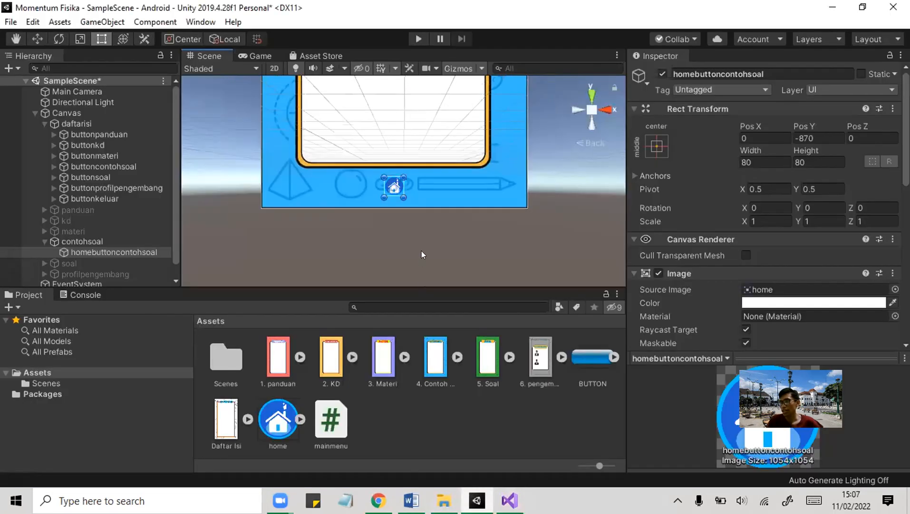
middle_drag(515, 183, 515, 227)
scroll(515, 221, down, 3)
scroll(510, 182, down, 1)
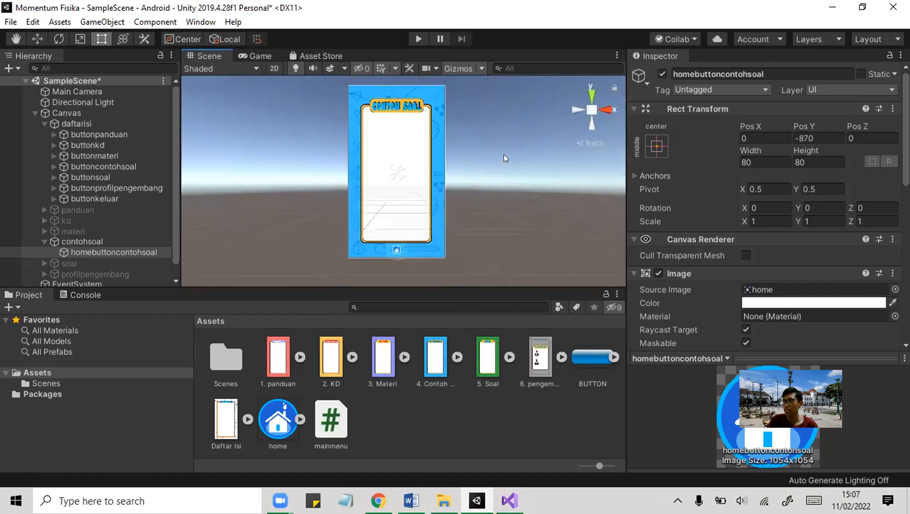
middle_drag(504, 154, 490, 163)
Compare the Game view of the app with the contohsoal page in the Scene view.
click(269, 56)
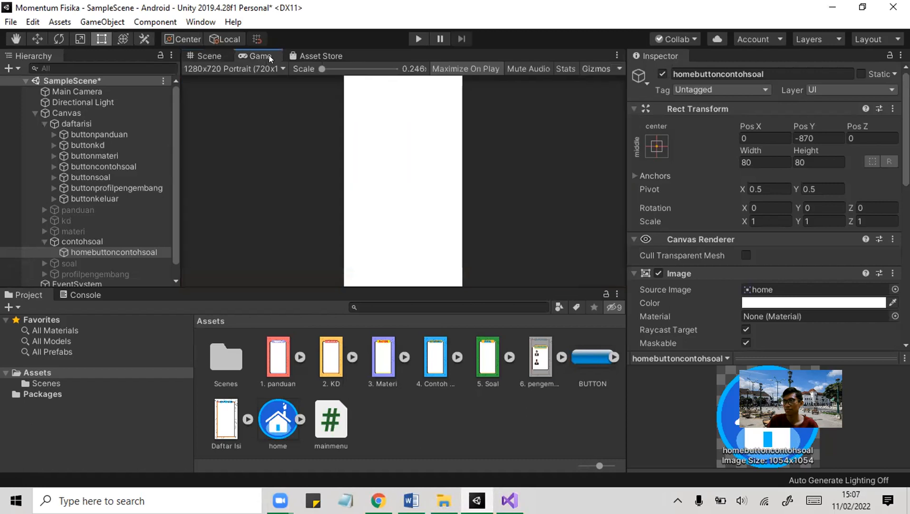
click(205, 55)
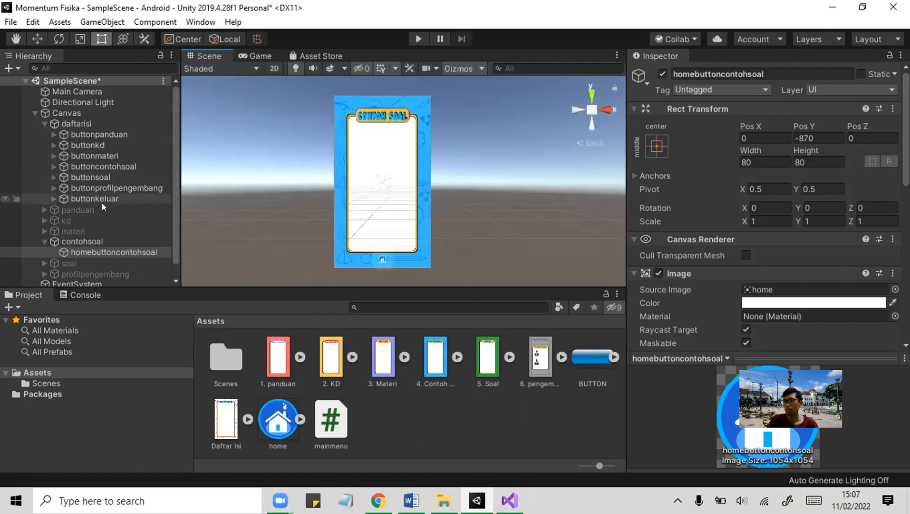
click(262, 51)
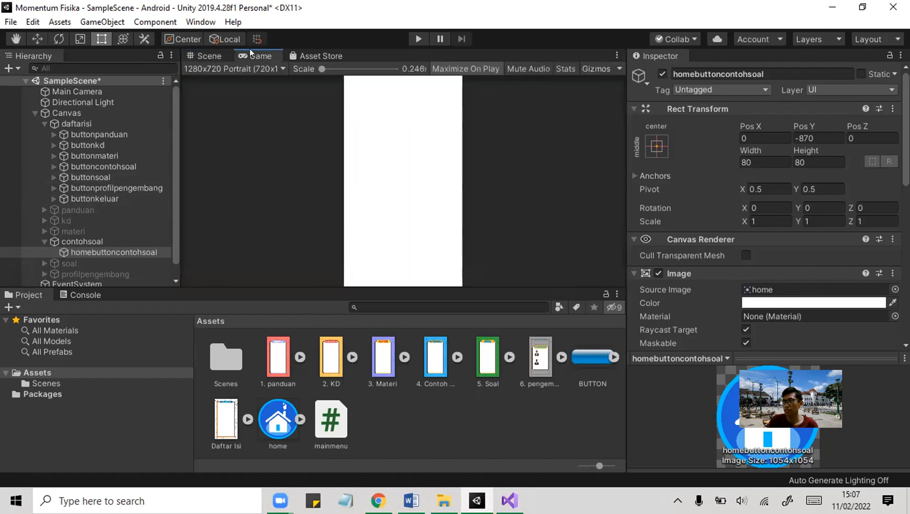
Deactivate the daftarisi page and keep the contohsoal page active in the scene.
click(238, 69)
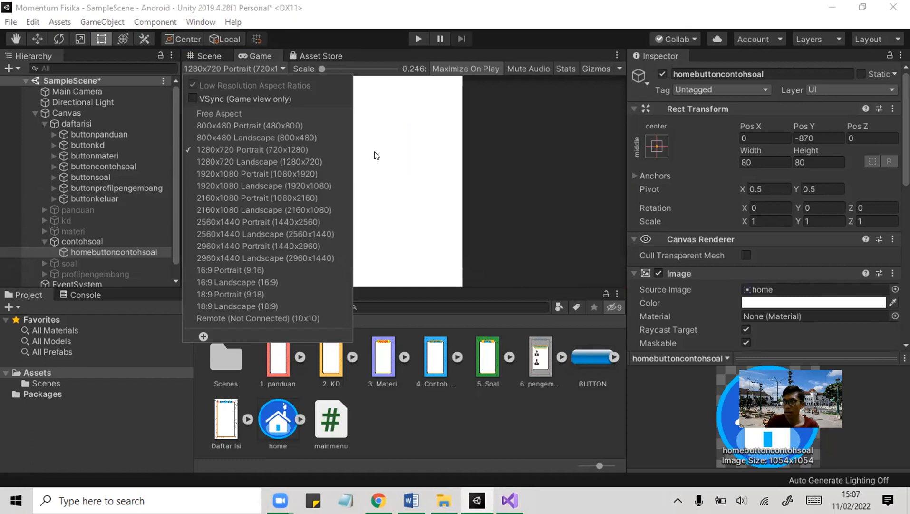
click(504, 147)
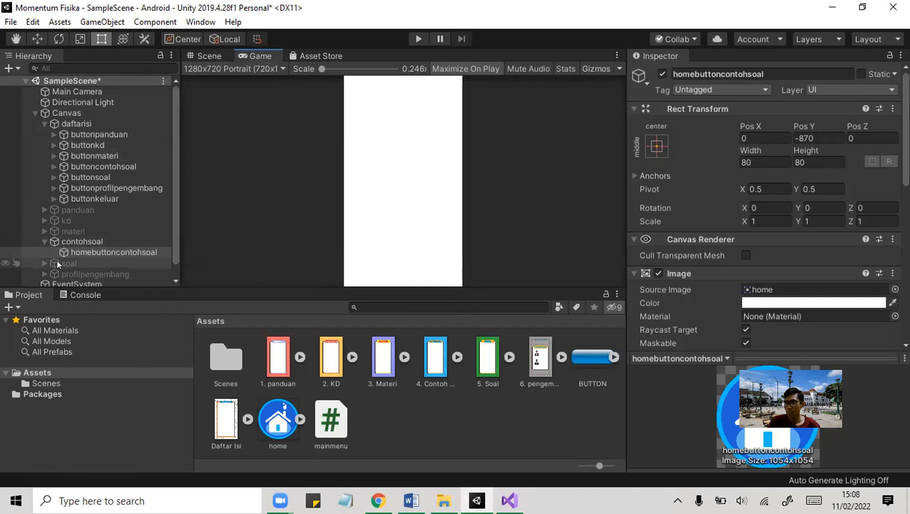
click(75, 240)
click(100, 123)
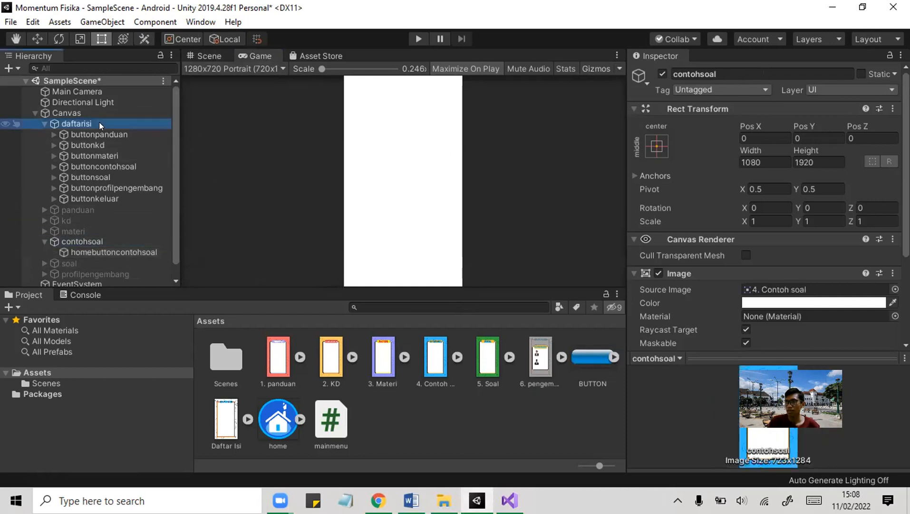
click(662, 72)
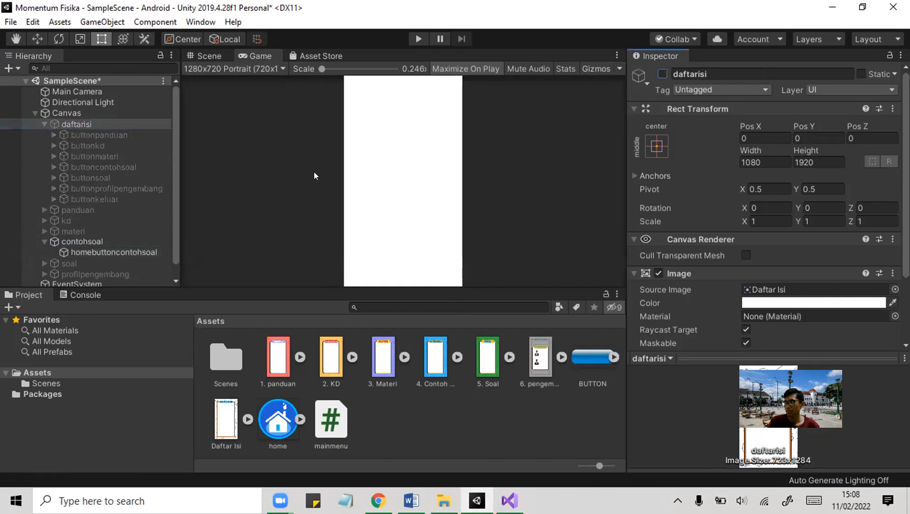
click(131, 238)
click(658, 71)
click(658, 71)
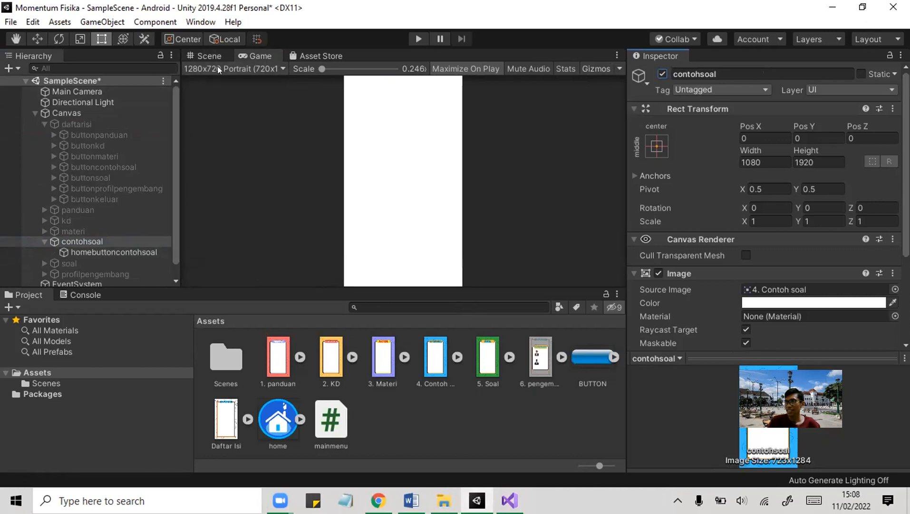
Set the Game view resolution to 1920x1080 Portrait to preview the contohsoal page.
click(124, 210)
click(133, 122)
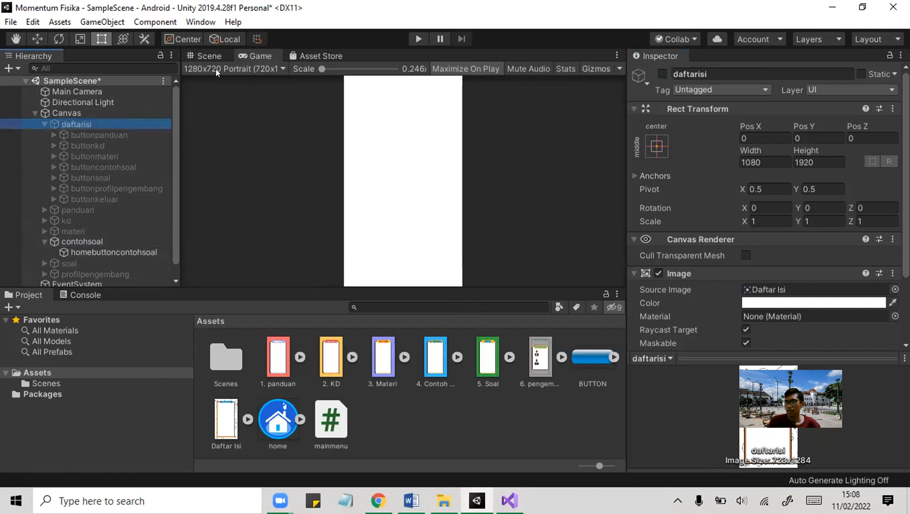
click(225, 69)
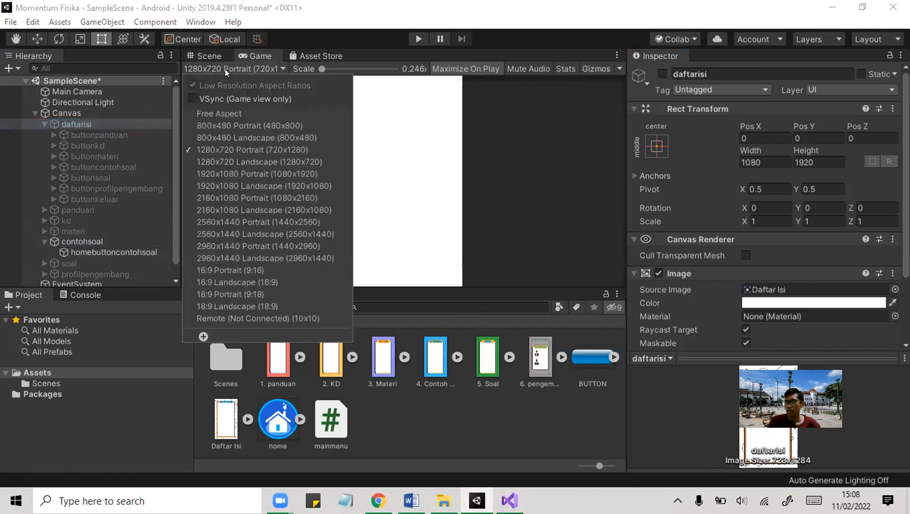
click(270, 173)
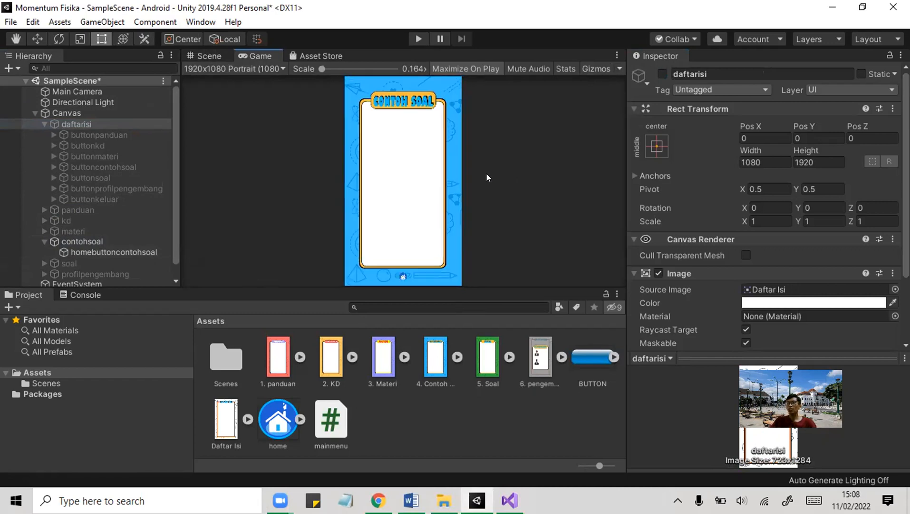
Change the Game view resolution to 2160x1080 Portrait.
click(276, 69)
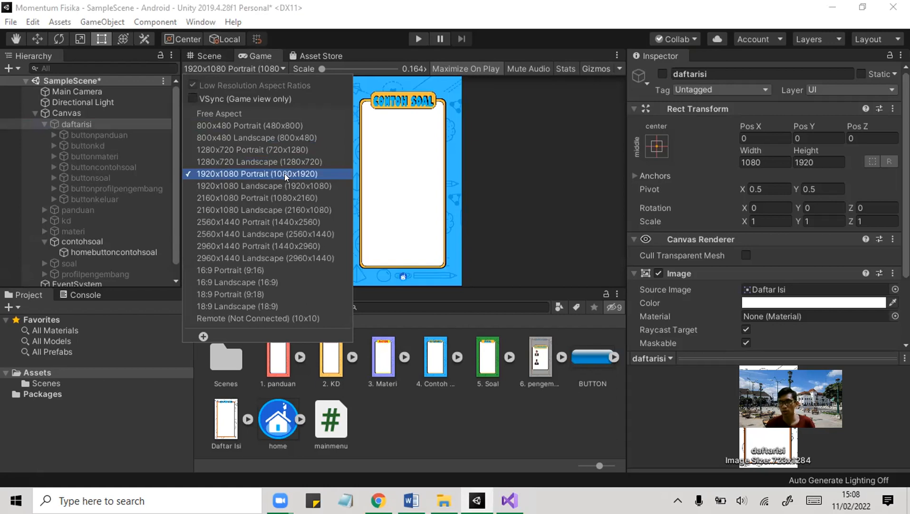
click(285, 172)
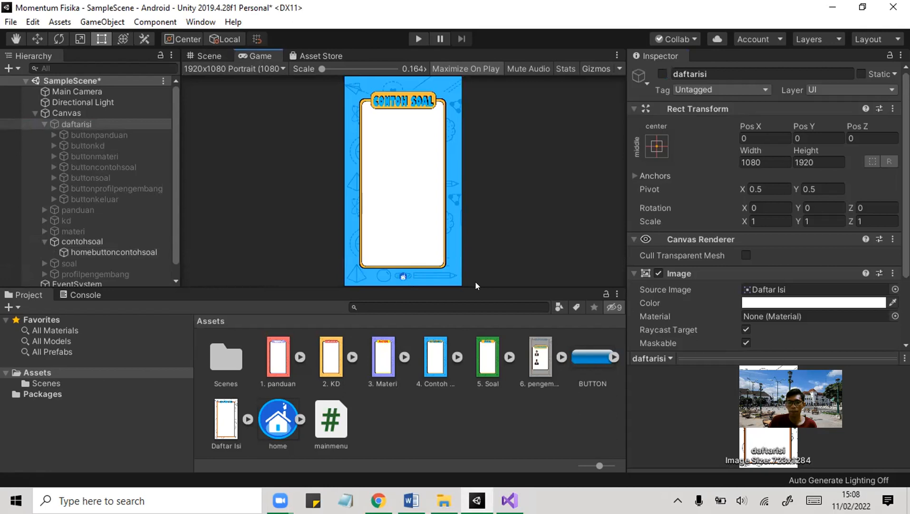
click(219, 68)
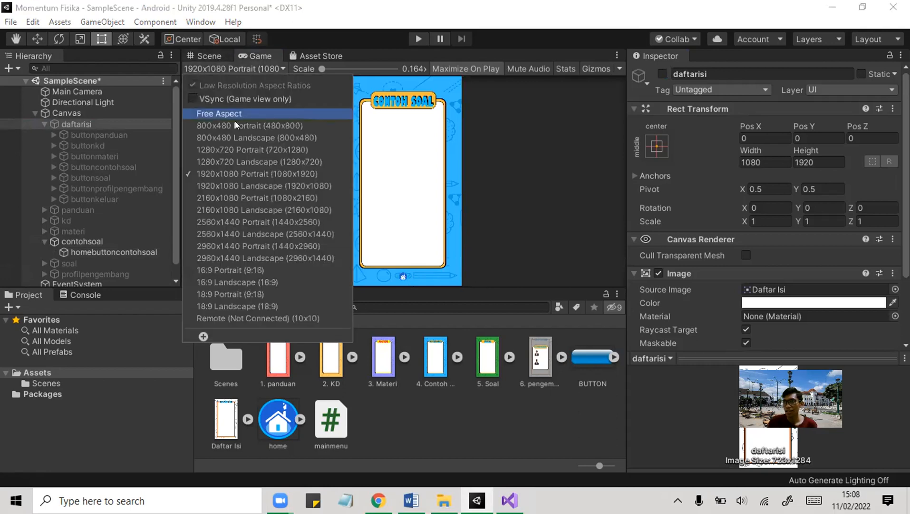
click(246, 197)
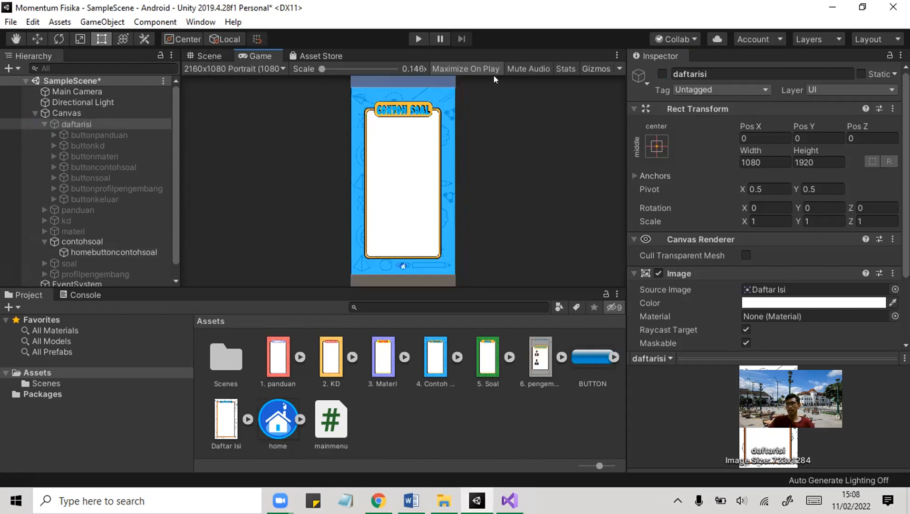
Examine the upper edge of the contohsoal page up close in the Game view.
scroll(495, 101, up, 5)
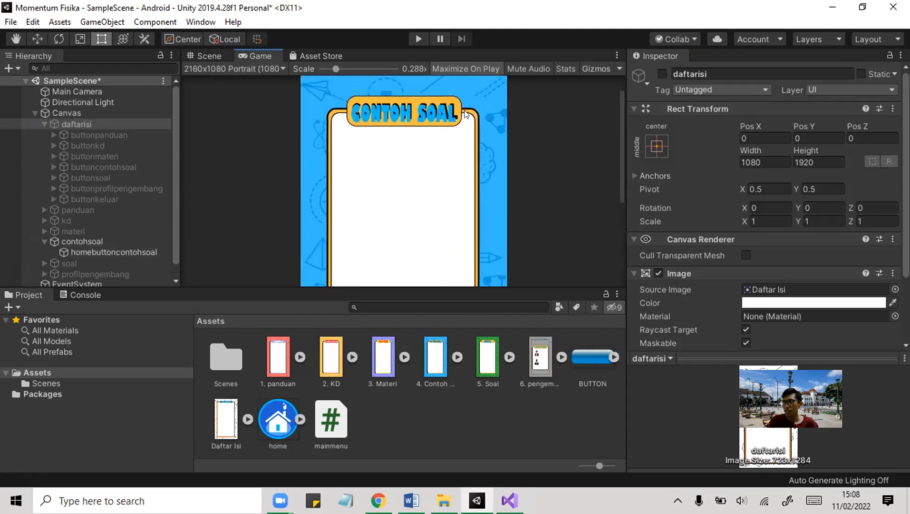
scroll(459, 97, up, 2)
scroll(460, 97, up, 3)
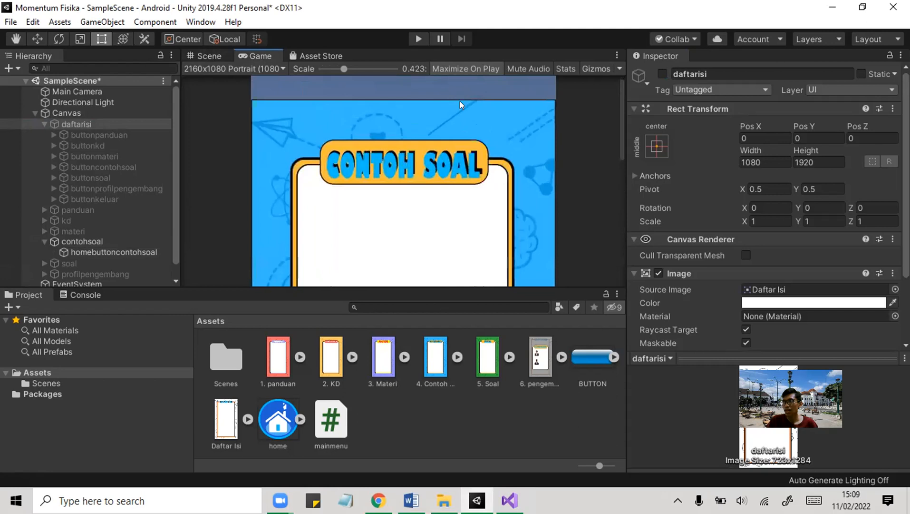
middle_drag(440, 170, 433, 209)
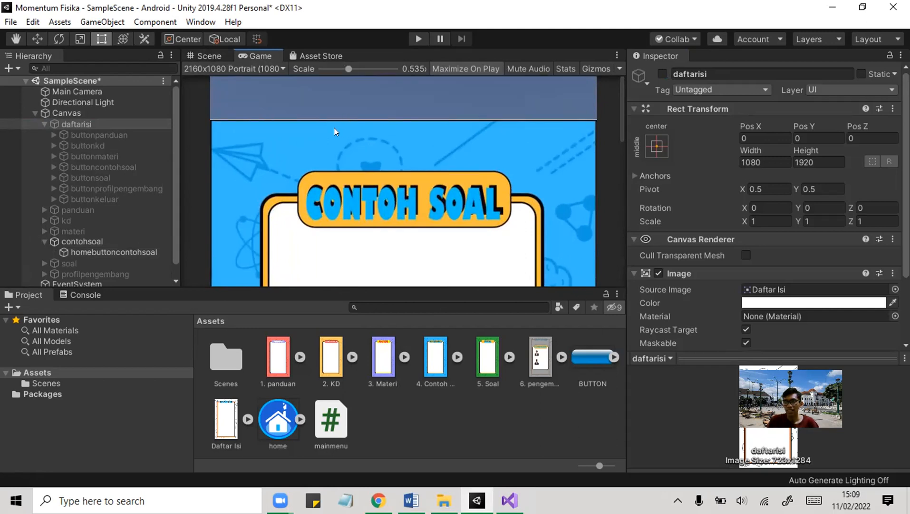
click(226, 65)
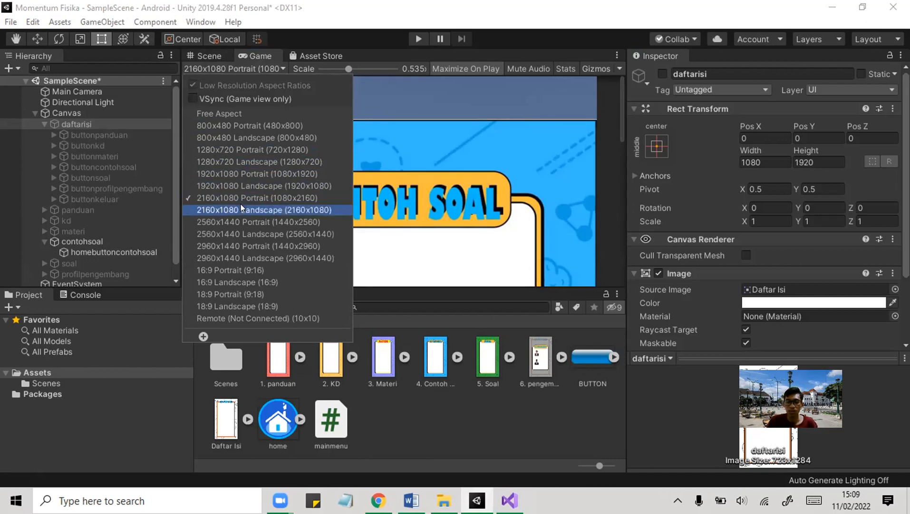
click(429, 161)
scroll(410, 131, up, 2)
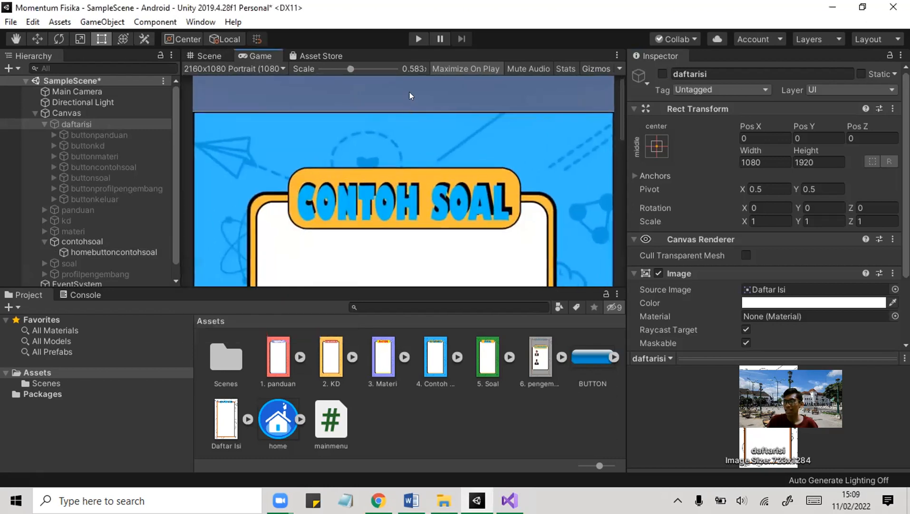
scroll(411, 153, down, 4)
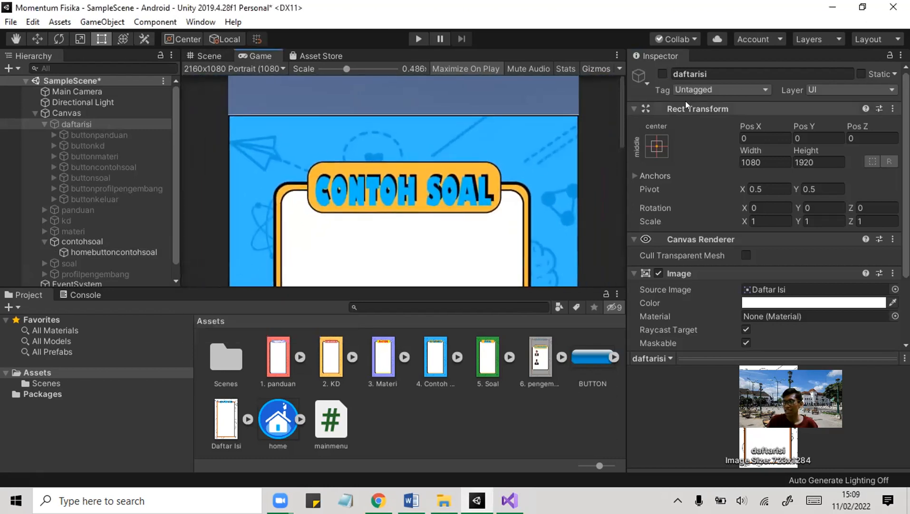
Examine the lower edge of the contohsoal page, then the whole page in the Game view.
drag(620, 112, 614, 161)
drag(607, 213, 604, 272)
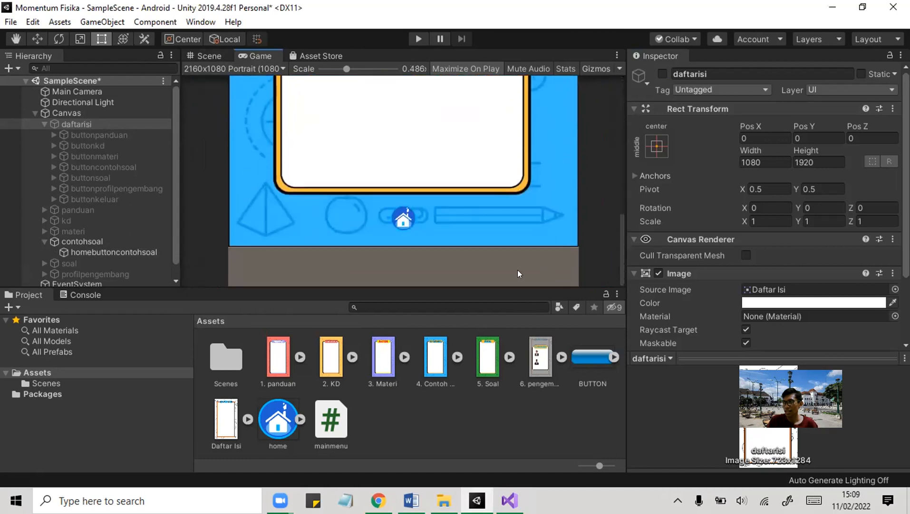
scroll(443, 272, down, 2)
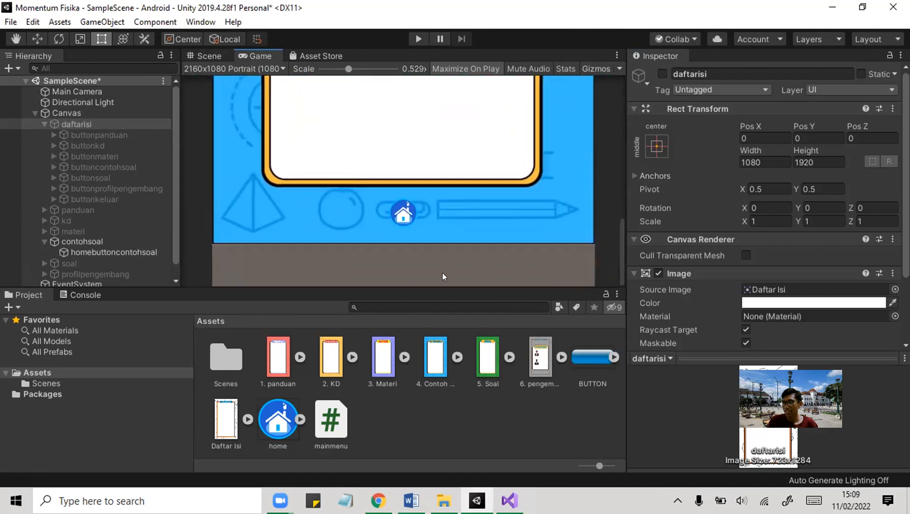
scroll(441, 252, down, 10)
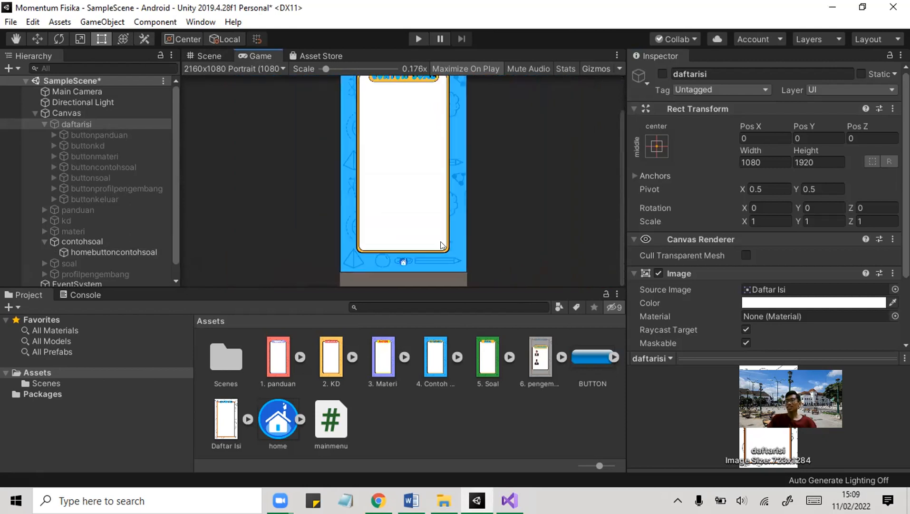
scroll(440, 223, down, 1)
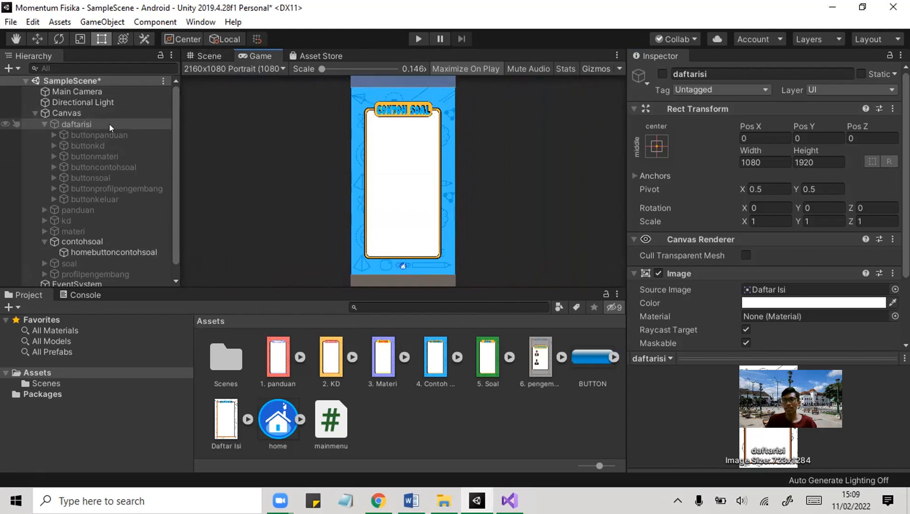
In the Scene view, deactivate the contohsoal page and activate the daftarisi page.
click(230, 69)
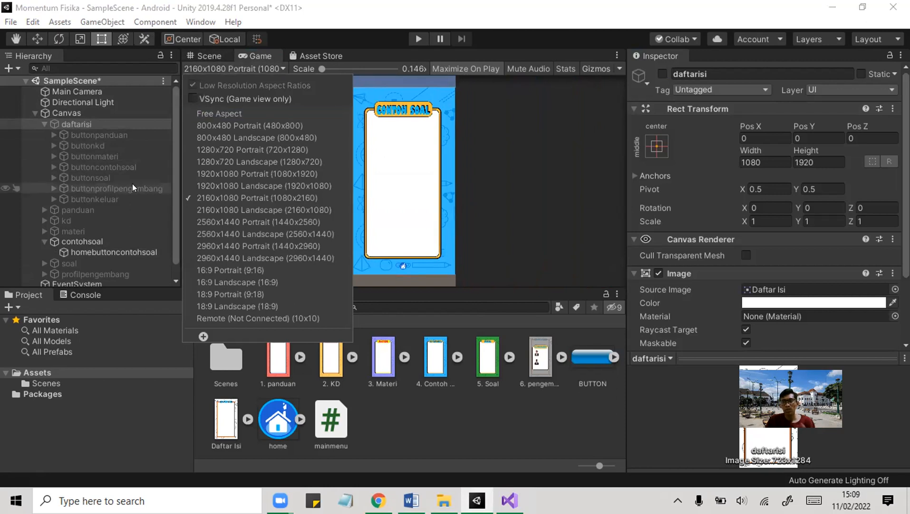
click(123, 125)
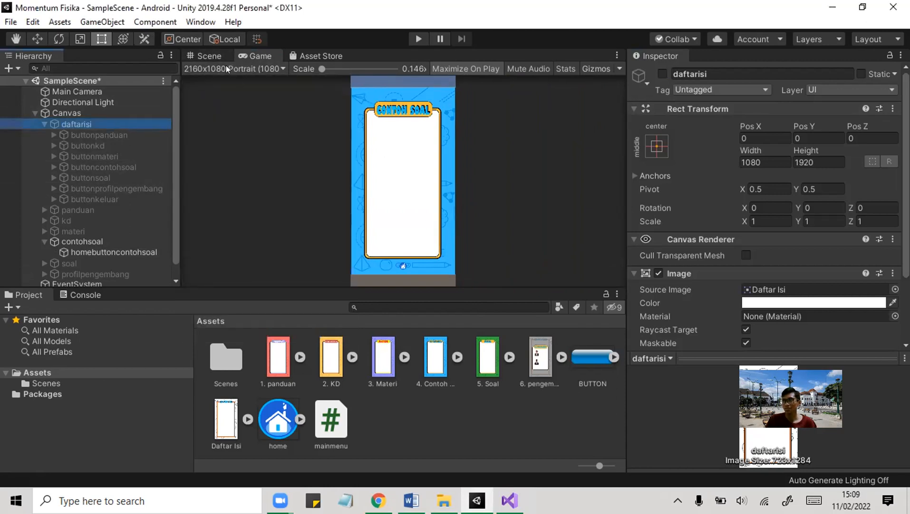
click(205, 55)
scroll(353, 162, down, 2)
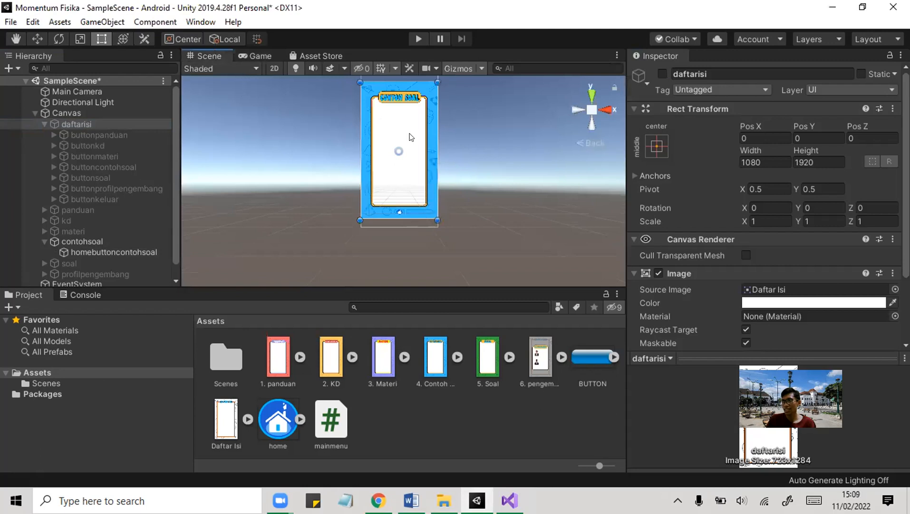
click(126, 242)
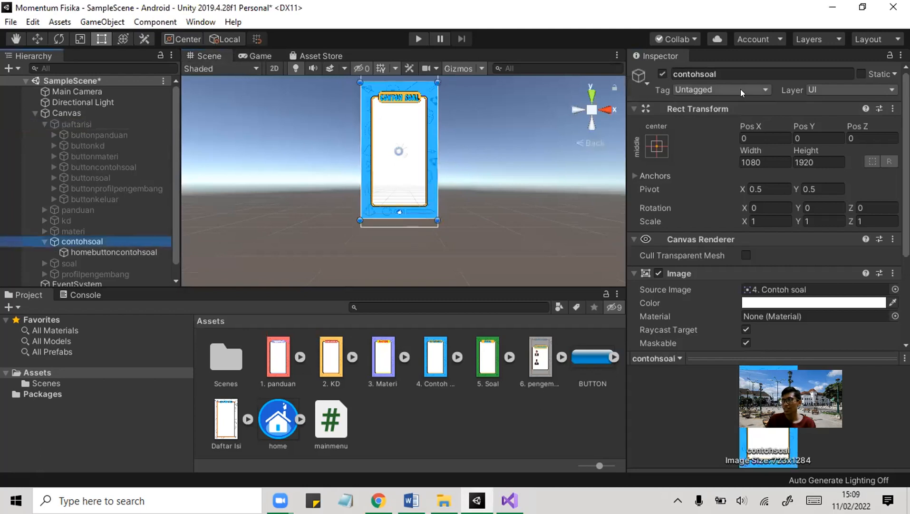
click(663, 73)
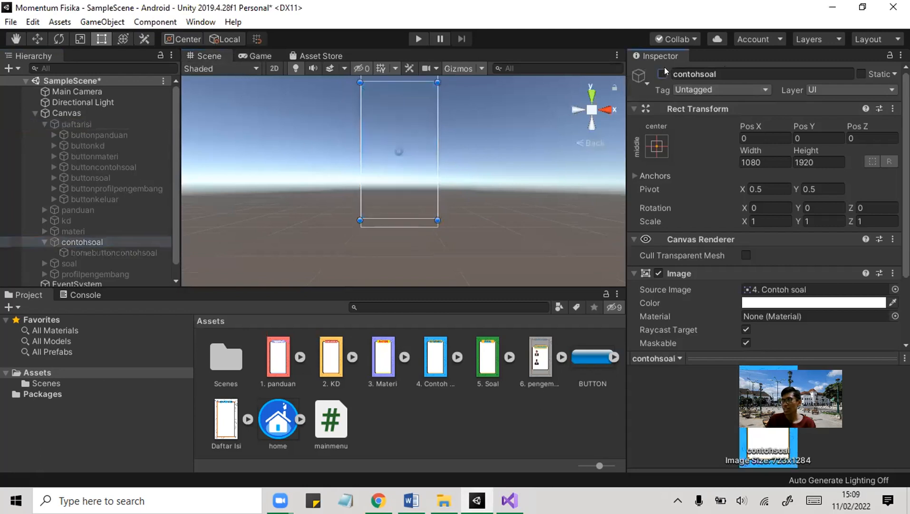
click(98, 124)
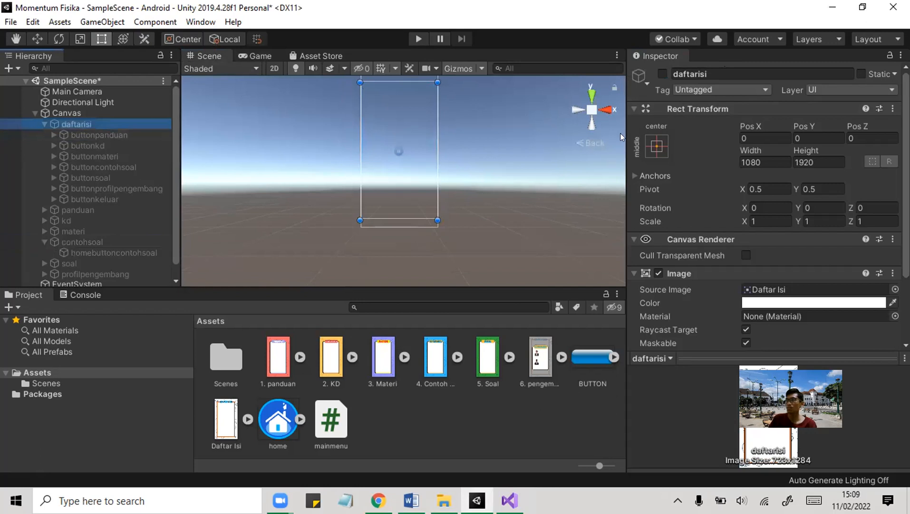
click(663, 74)
Compare the daftarisi page in the Game and Scene views at the 2160x1080 Portrait resolution.
click(259, 56)
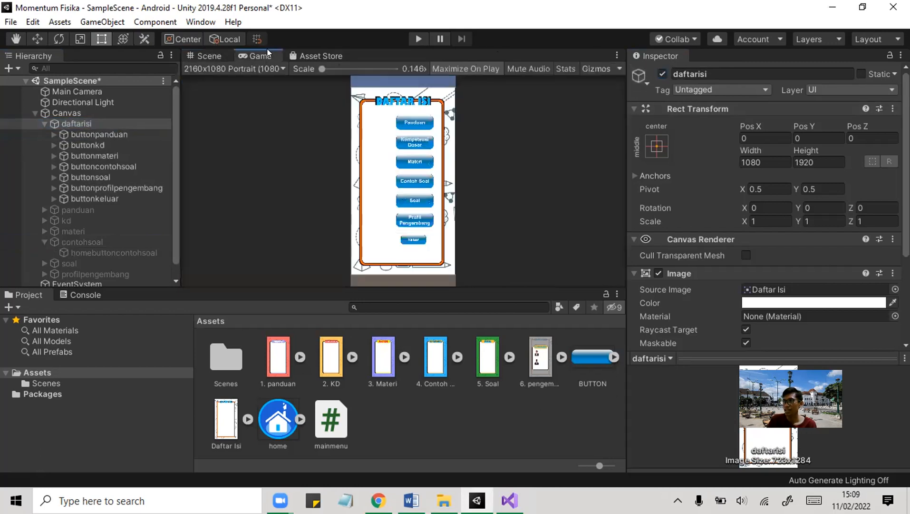
click(225, 57)
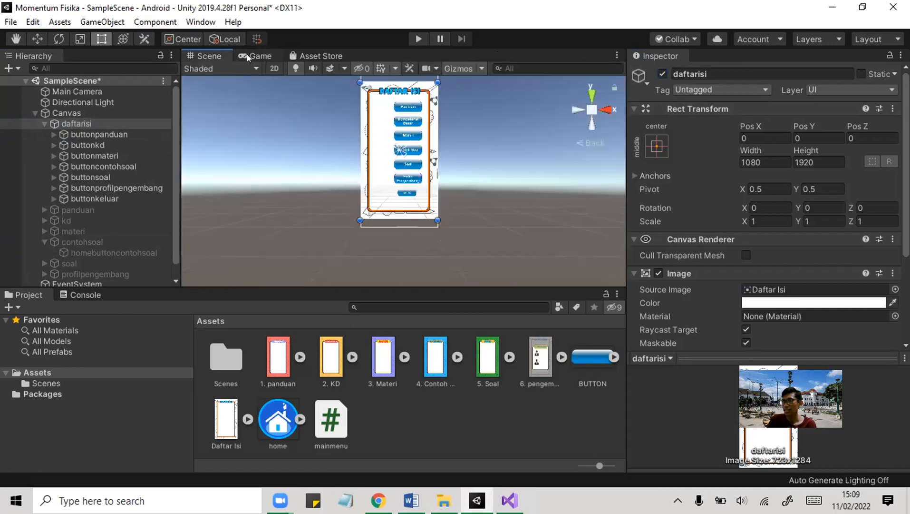
click(247, 55)
click(247, 67)
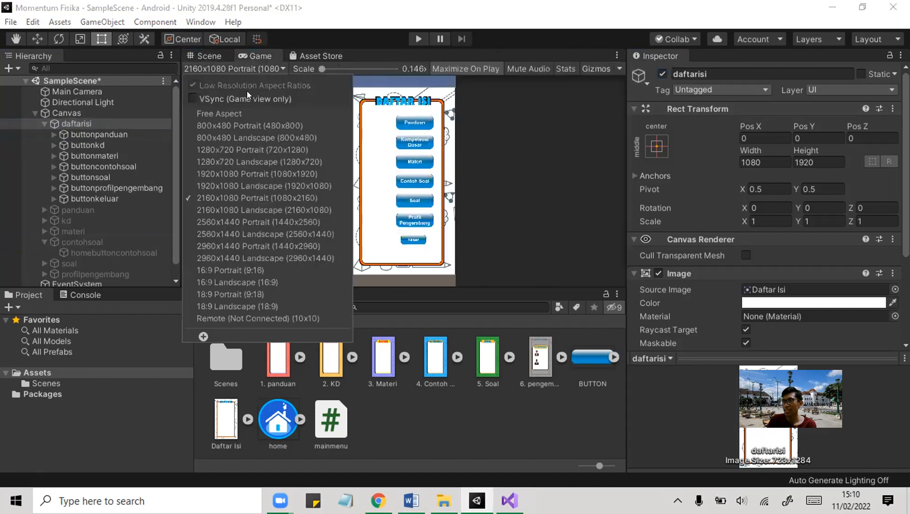
click(239, 196)
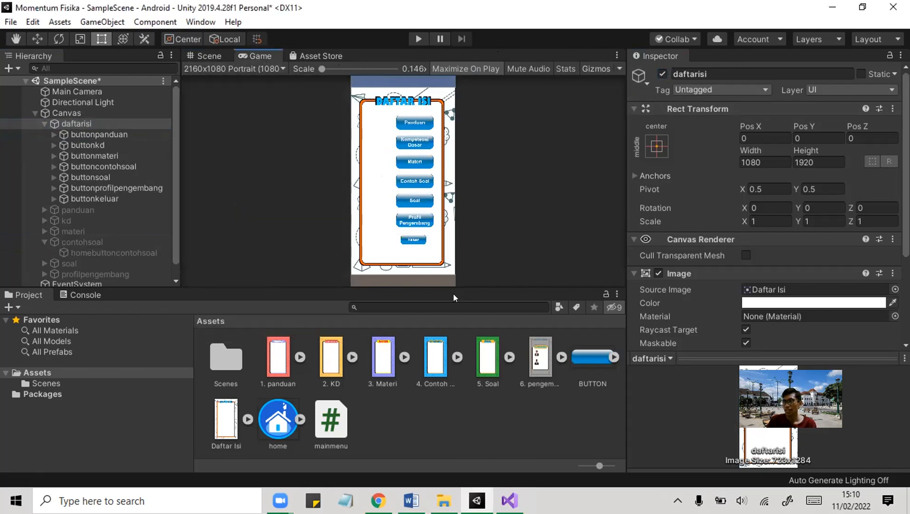
Examine the daftarisi page's lower edge against the Canvas boundary in the Scene view.
click(204, 56)
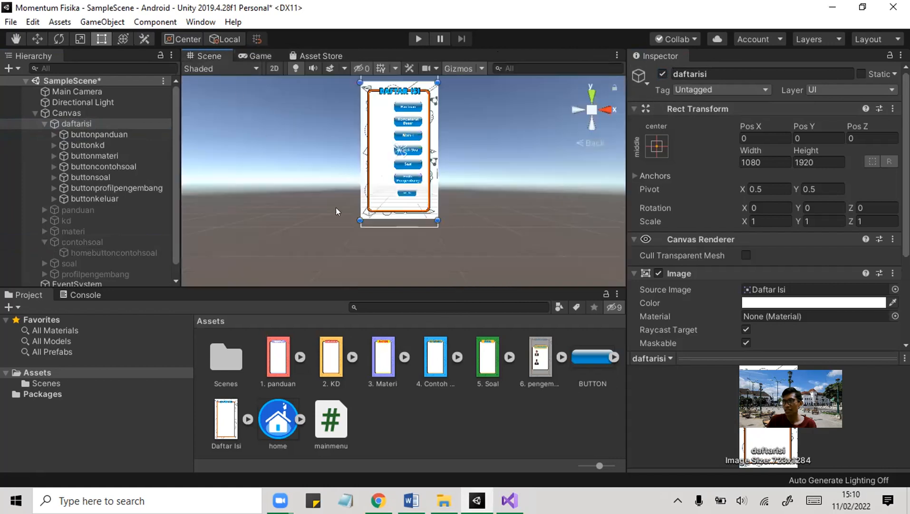
scroll(417, 251, up, 5)
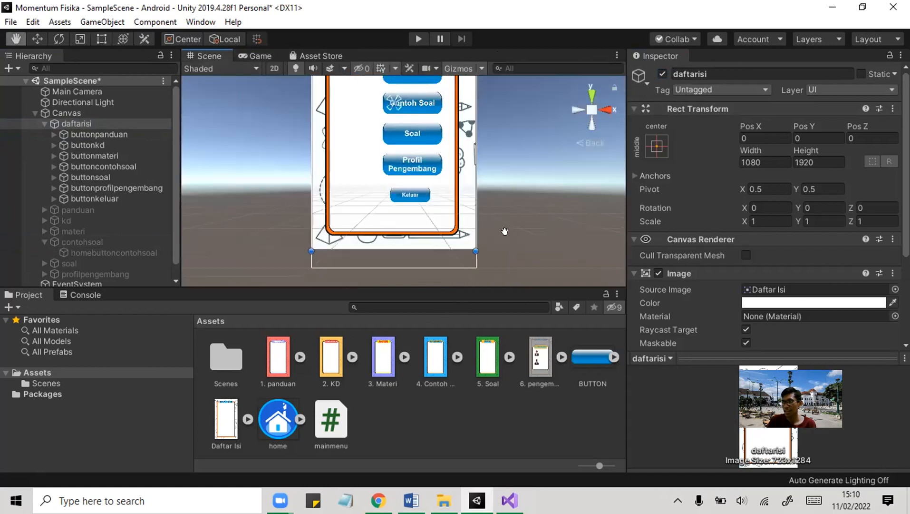
scroll(472, 219, up, 2)
scroll(466, 216, up, 3)
scroll(462, 222, down, 3)
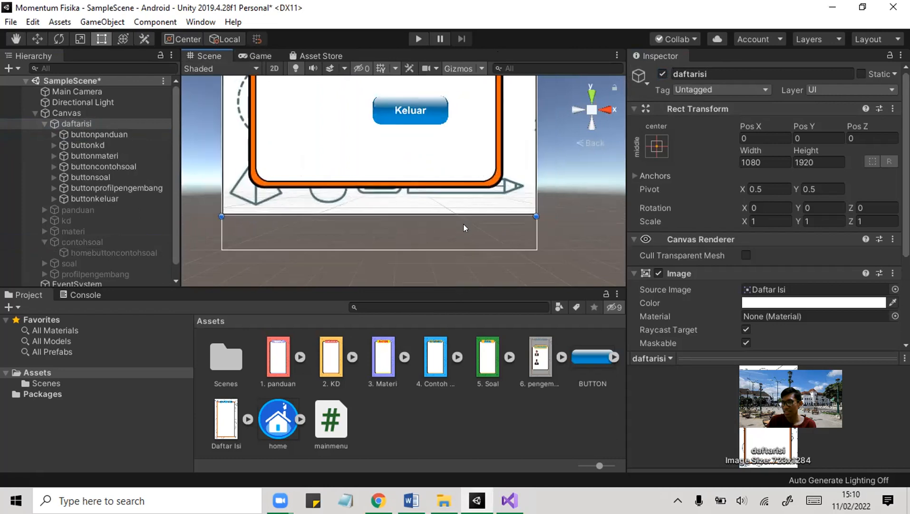
Set the daftarisi page's height to 2160 so it fills the Canvas boundary.
middle_drag(517, 150, 506, 300)
middle_drag(472, 140, 494, 90)
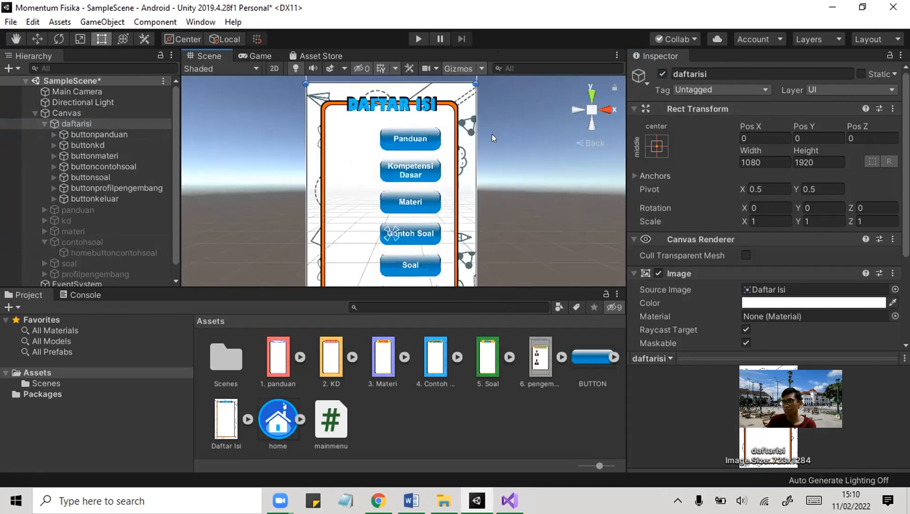
scroll(487, 199, down, 3)
scroll(487, 198, down, 2)
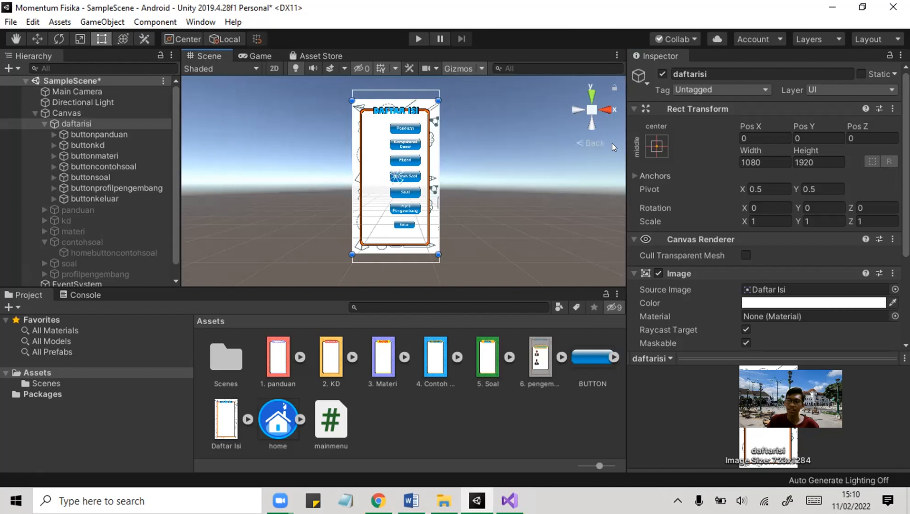
click(771, 157)
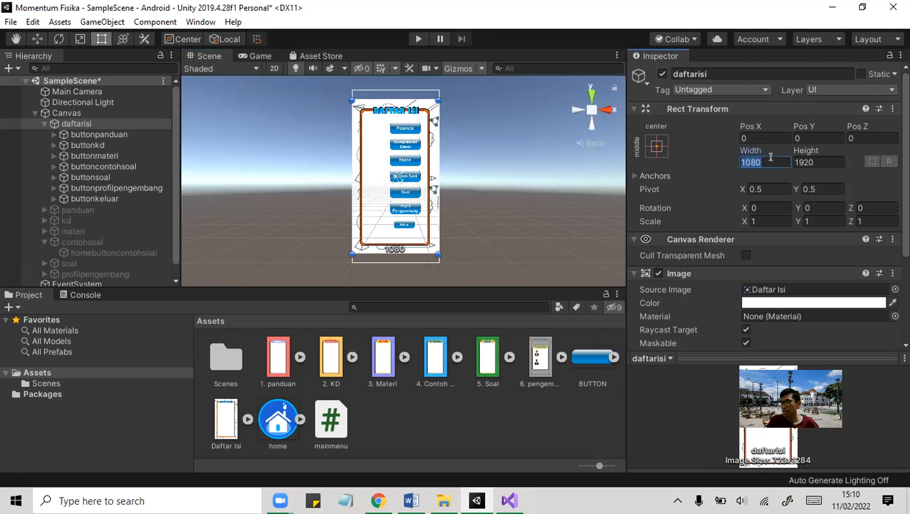
click(812, 159)
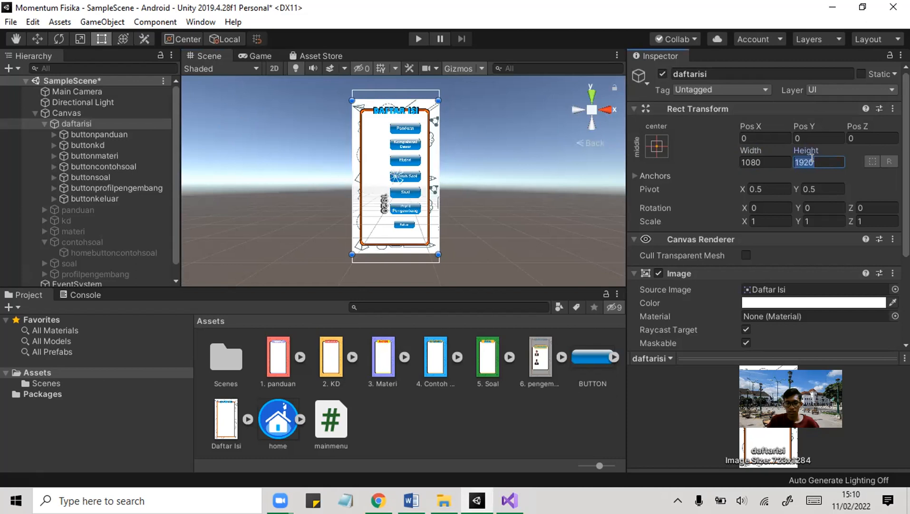
text(2)
click(242, 55)
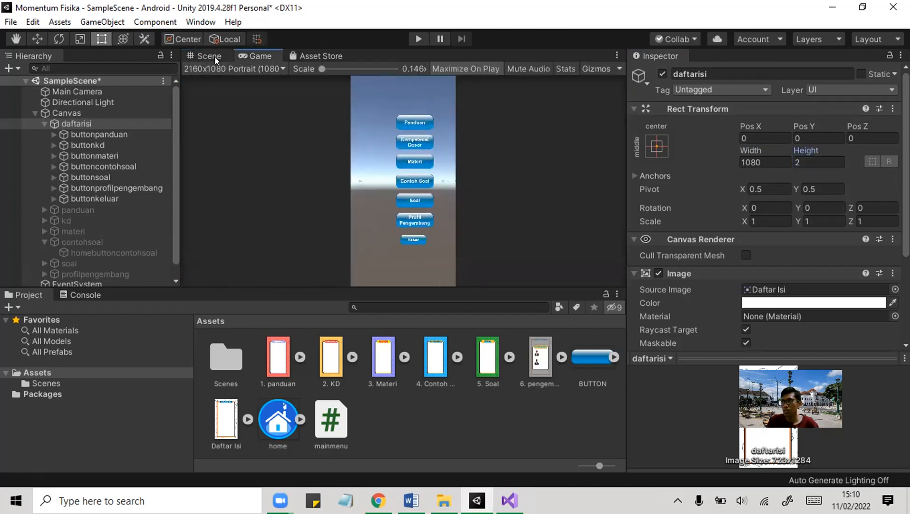
click(215, 56)
click(108, 122)
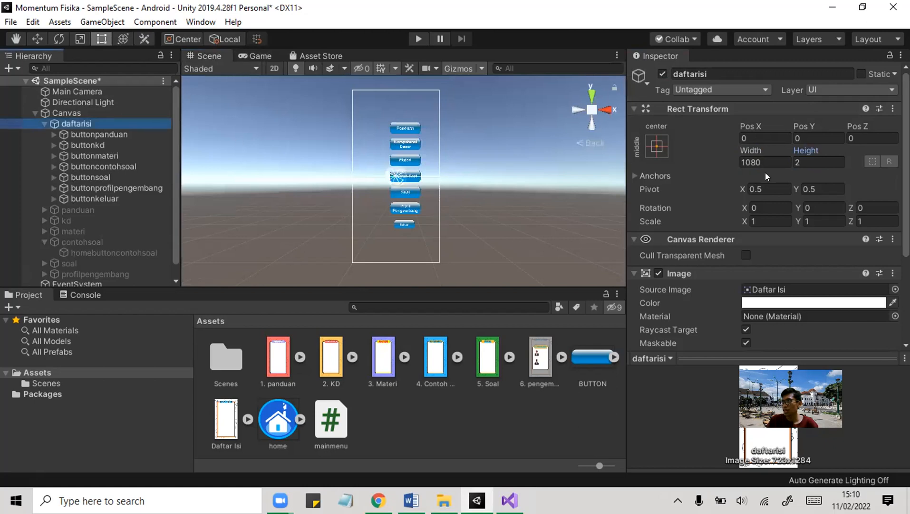
click(810, 162)
text(2160)
click(572, 182)
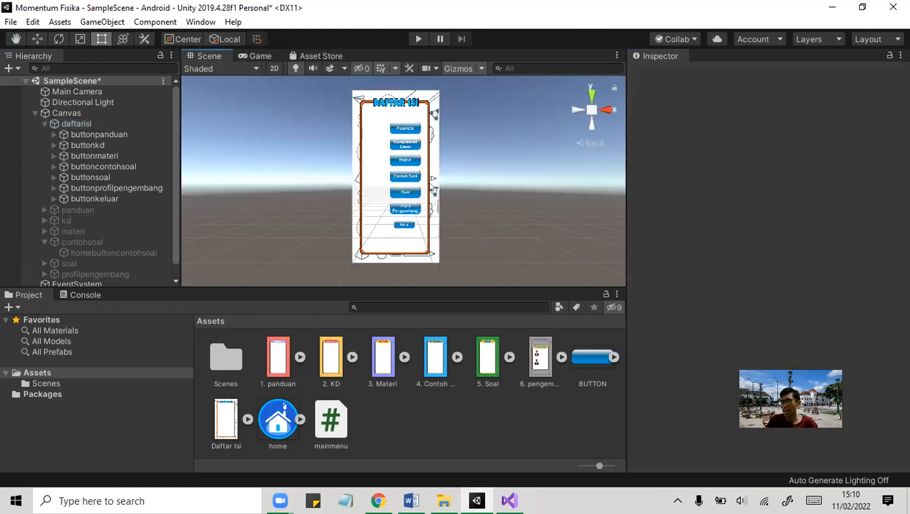
Check the daftarisi page's fit in the Scene and Game views, and inspect the panduan and kd pages' sizes.
scroll(431, 187, up, 5)
scroll(408, 163, down, 3)
scroll(407, 163, up, 3)
scroll(408, 164, down, 3)
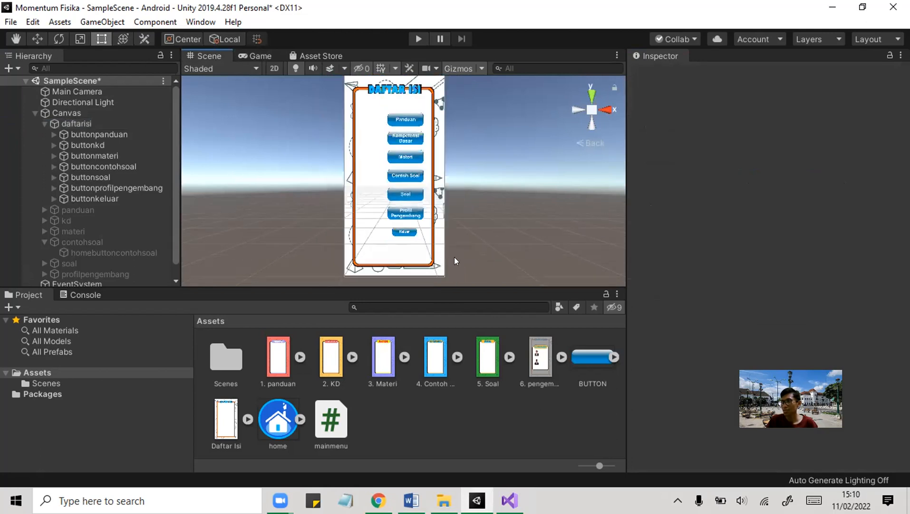
click(262, 56)
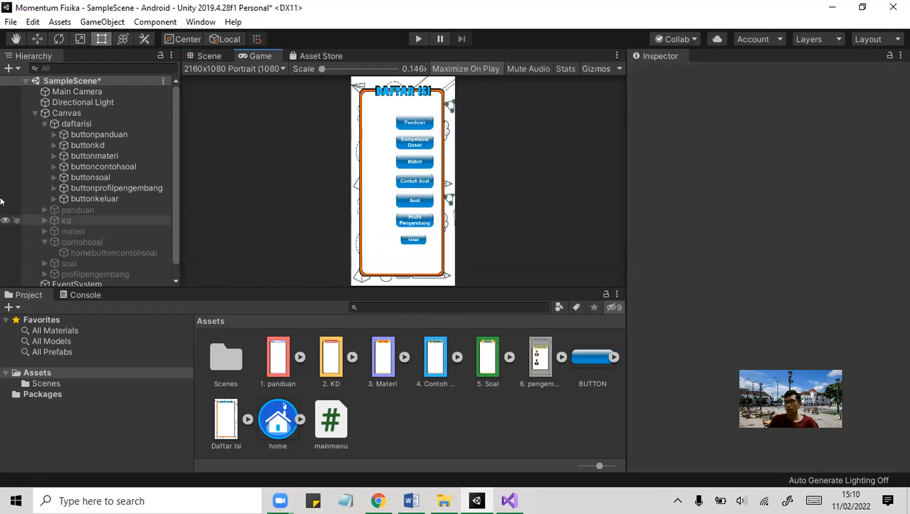
click(68, 209)
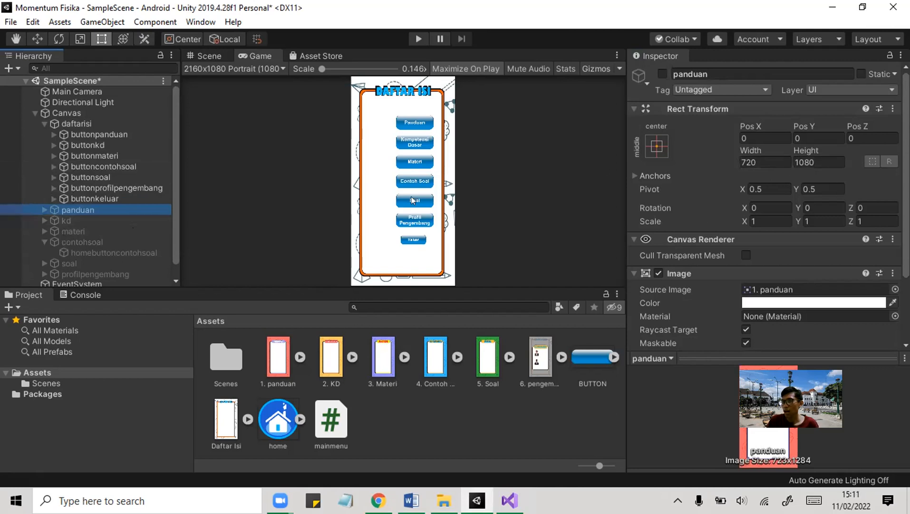
click(140, 219)
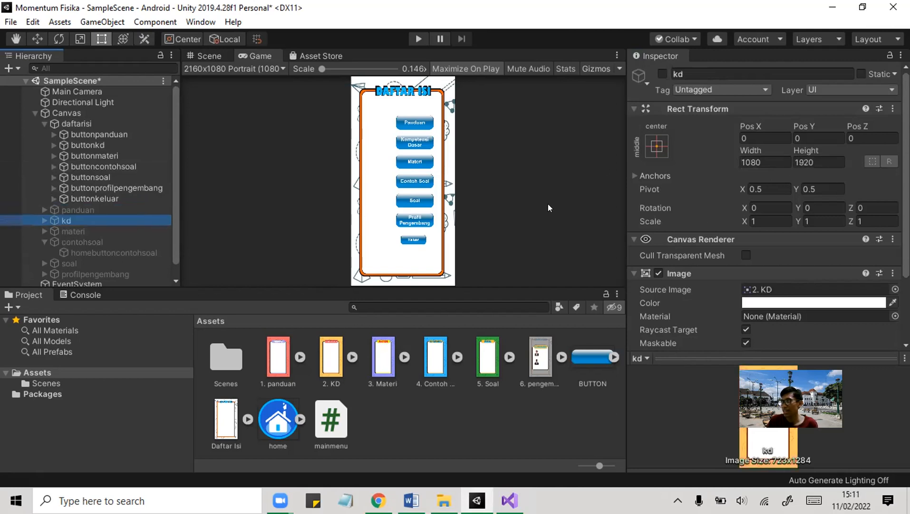
Run the app in Play mode and view the Panduan, Kompetensi Dasar and Materi pages, returning to Daftar Isi after each.
click(417, 37)
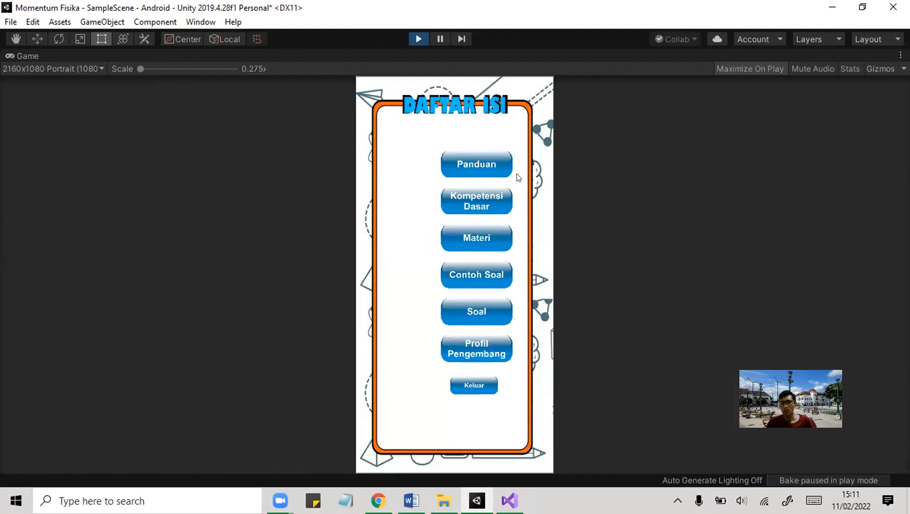
click(480, 157)
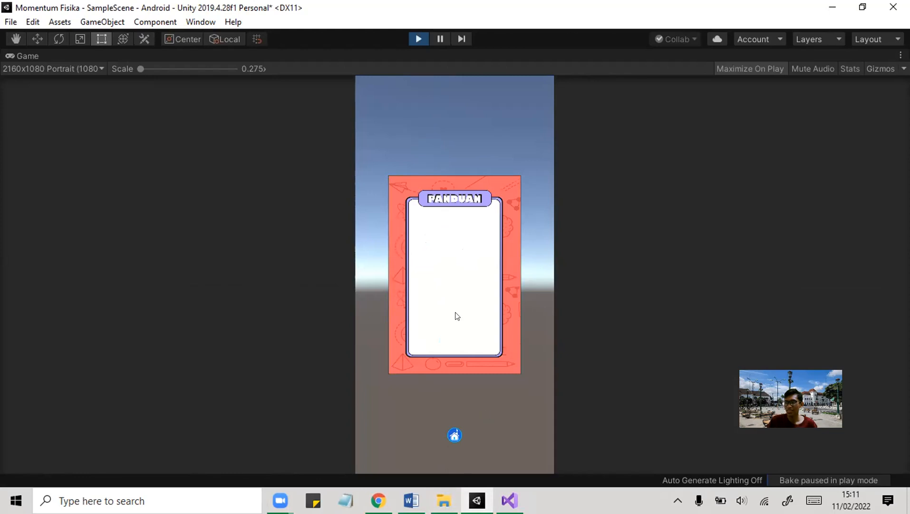
click(453, 435)
click(495, 204)
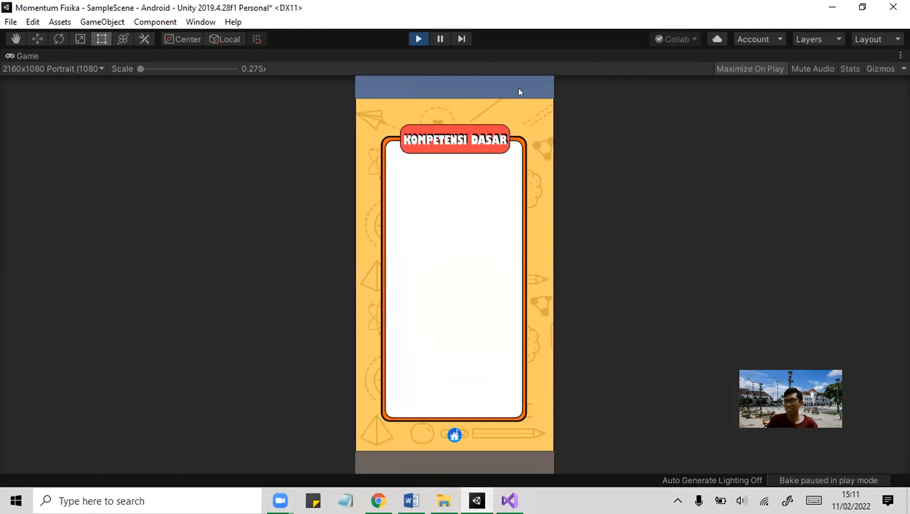
click(455, 438)
click(481, 238)
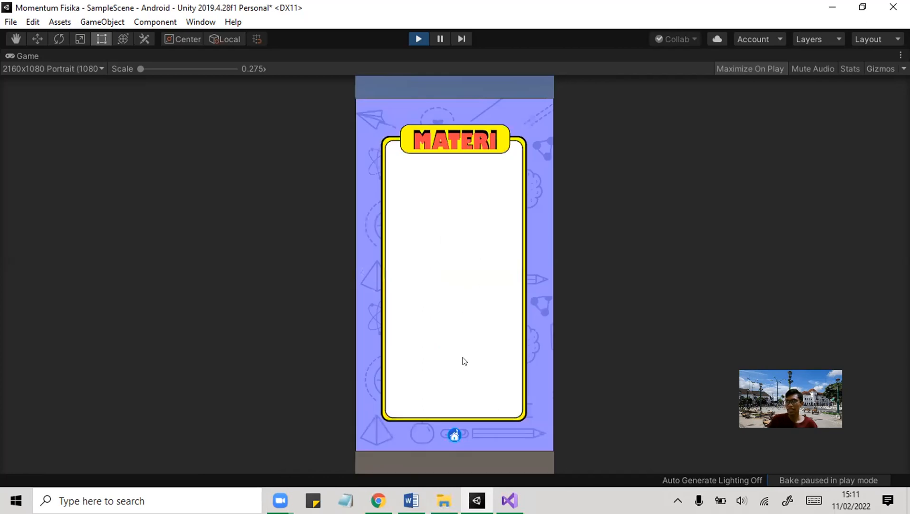
click(454, 433)
View the Contoh Soal, Soal and Profil Pengembang pages in Play mode, return to Daftar Isi and stop playing.
click(461, 274)
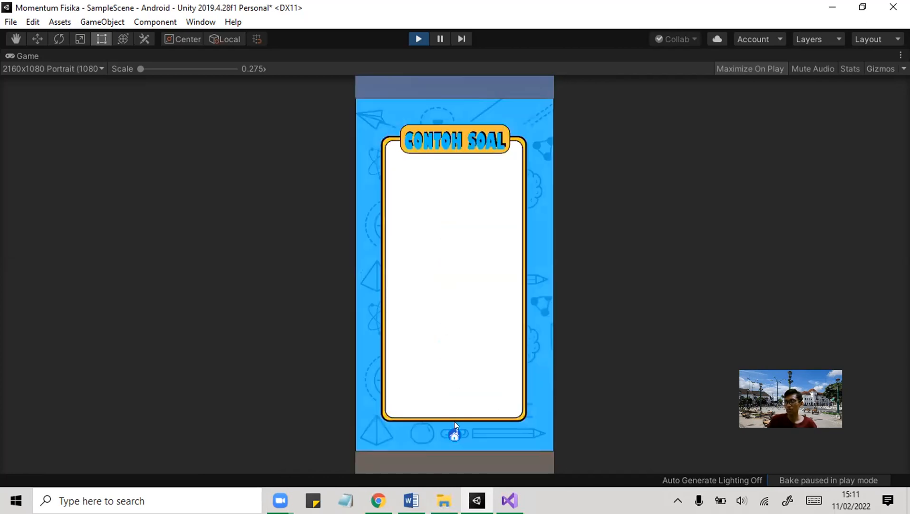
click(454, 434)
click(481, 315)
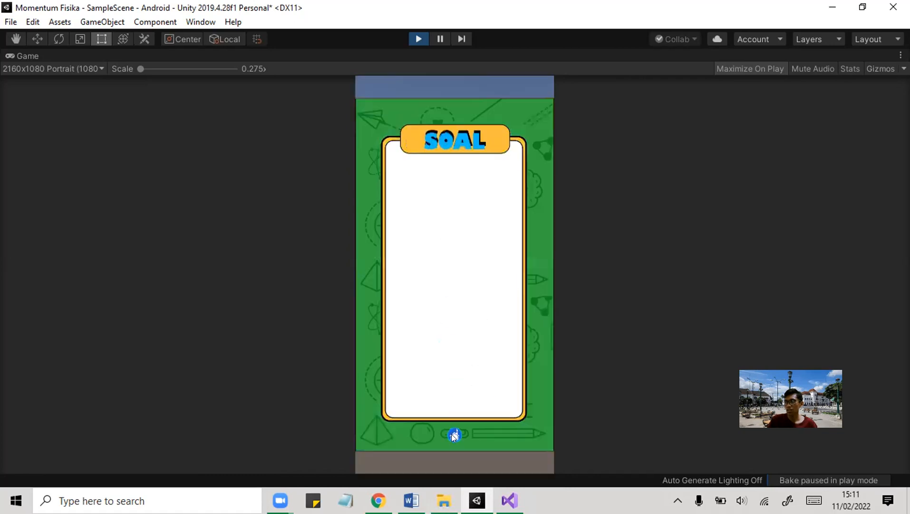
click(454, 433)
click(477, 349)
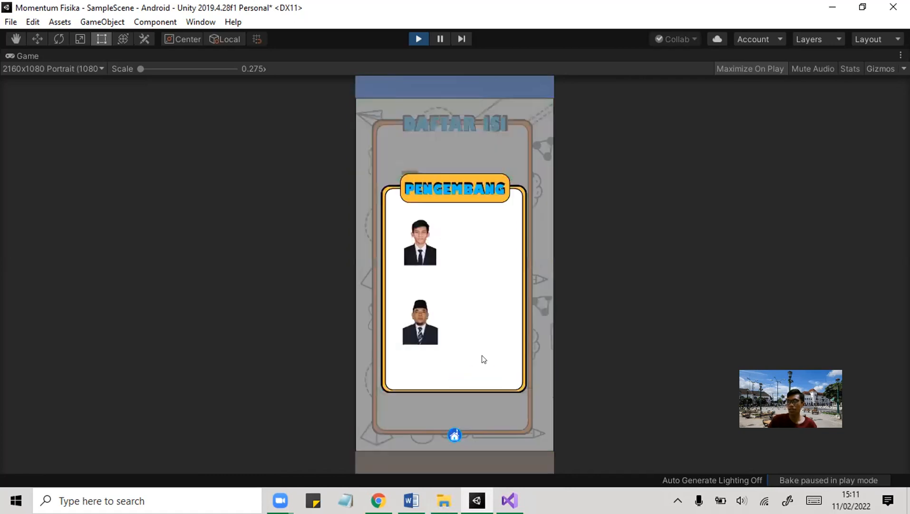
click(455, 433)
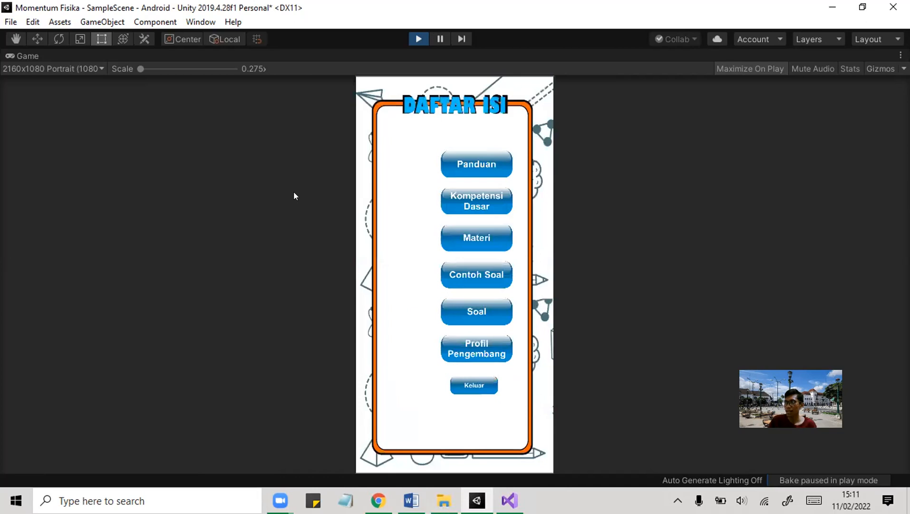
click(417, 38)
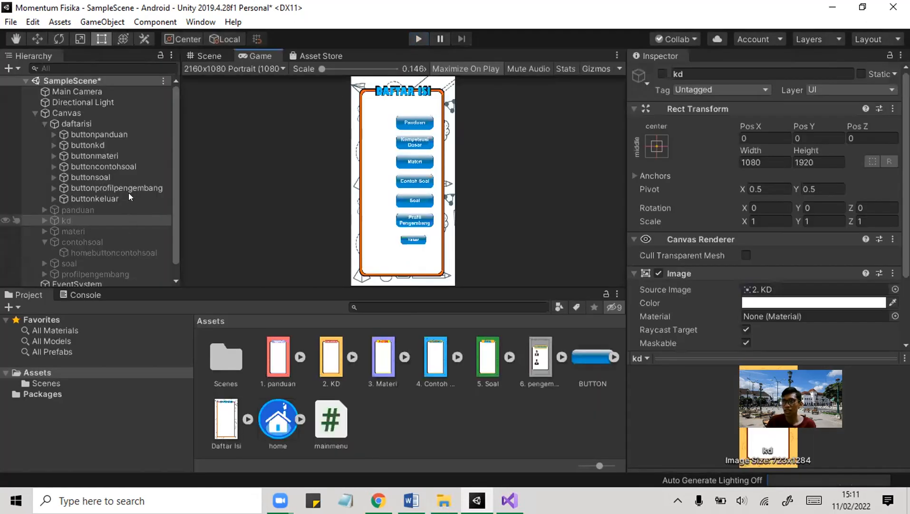
Set the panduan page's width to 1080 and height to 2160.
click(110, 209)
click(754, 157)
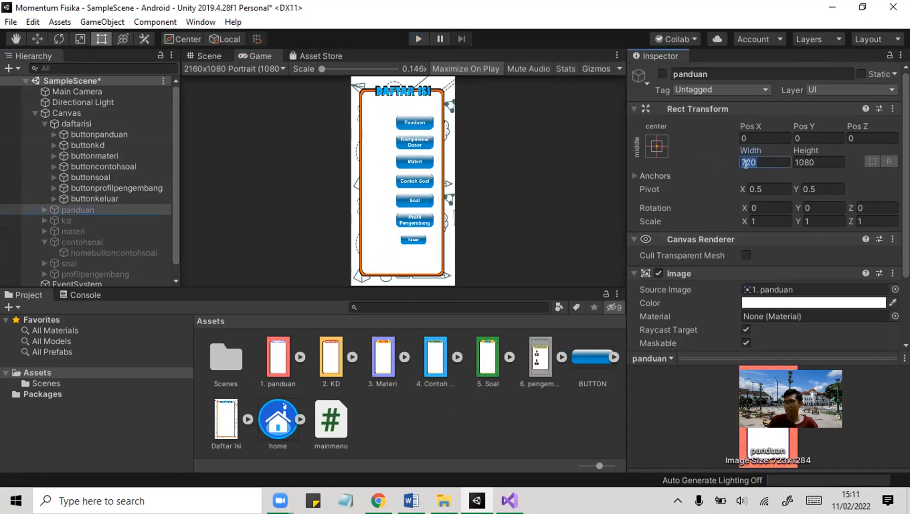
text(1080)
click(819, 157)
text(2160)
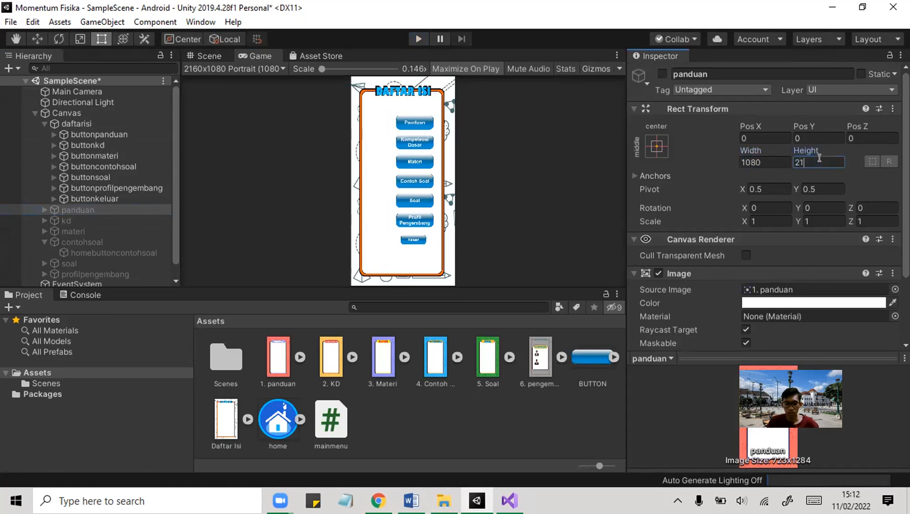
click(546, 196)
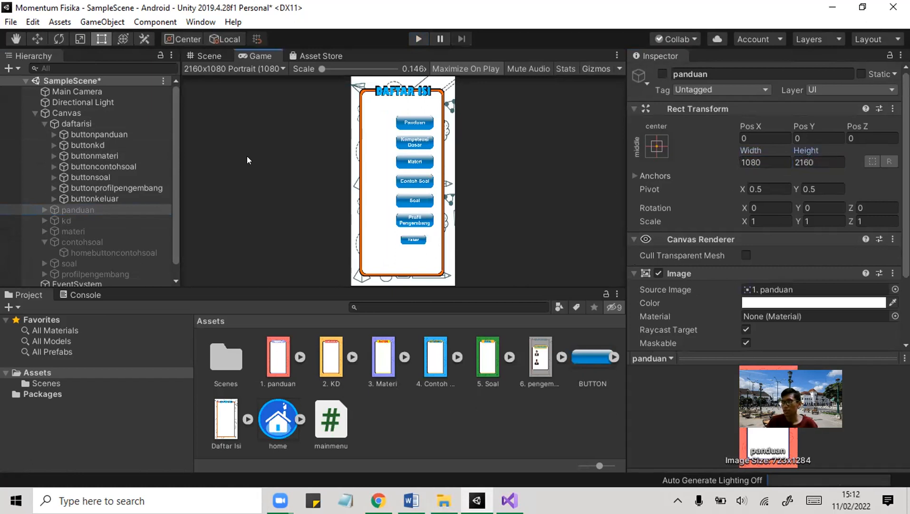
Deactivate the daftarisi page and activate the panduan page to inspect it in the Game view.
click(76, 123)
click(663, 75)
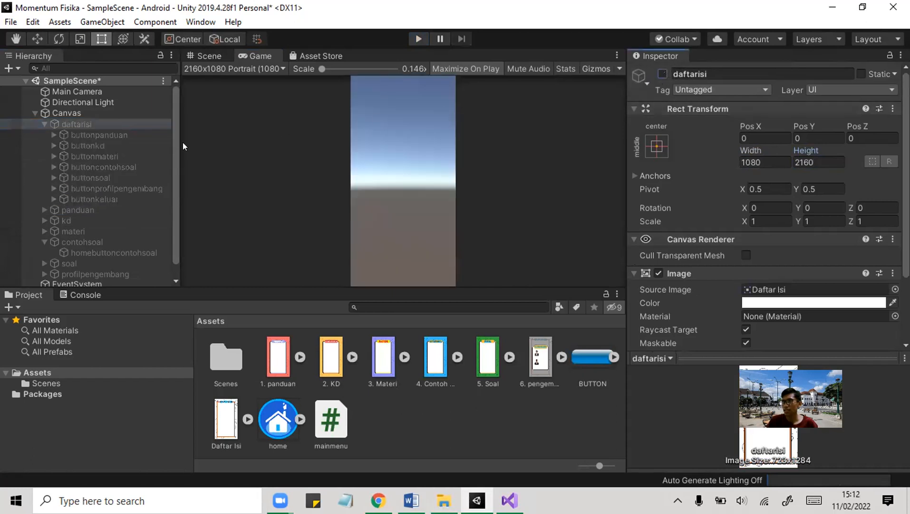
click(82, 209)
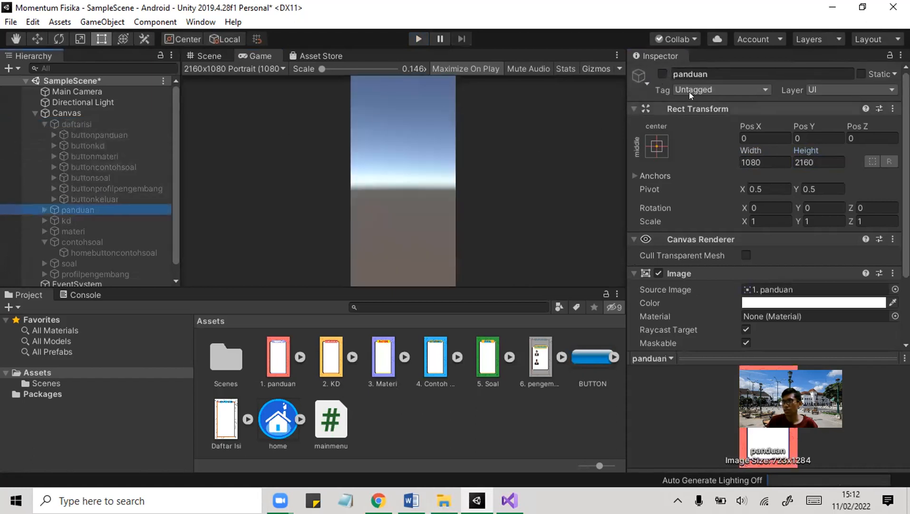
click(663, 74)
click(663, 74)
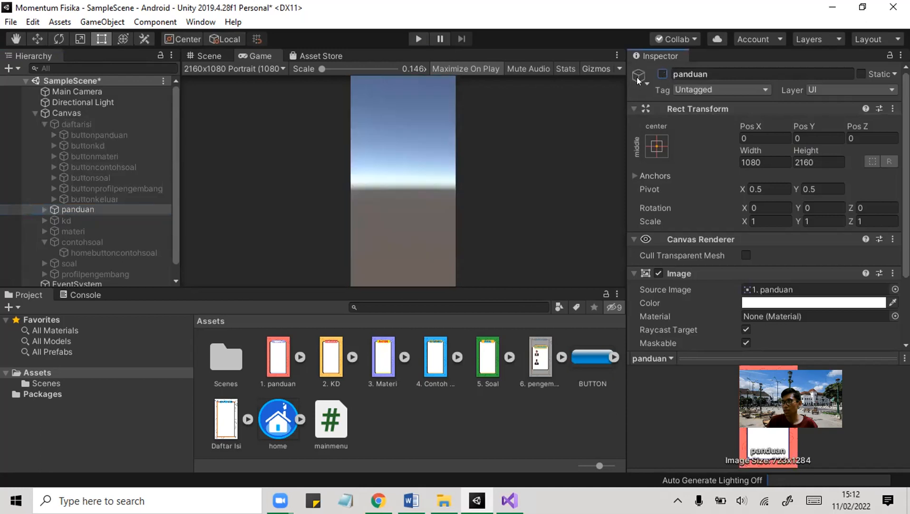
click(663, 74)
scroll(385, 270, up, 1)
scroll(398, 271, up, 5)
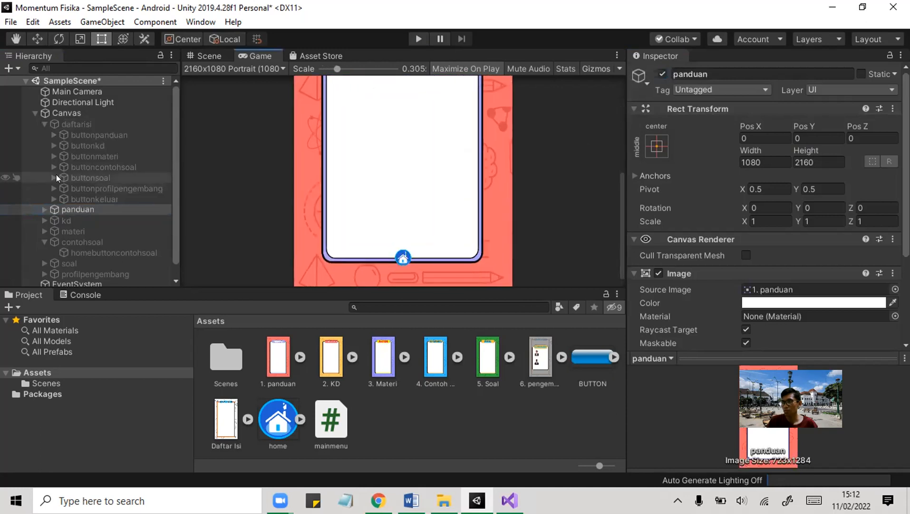
Set the panduan page's homebutton to a width of 120 and a height of 120.
click(44, 209)
click(87, 220)
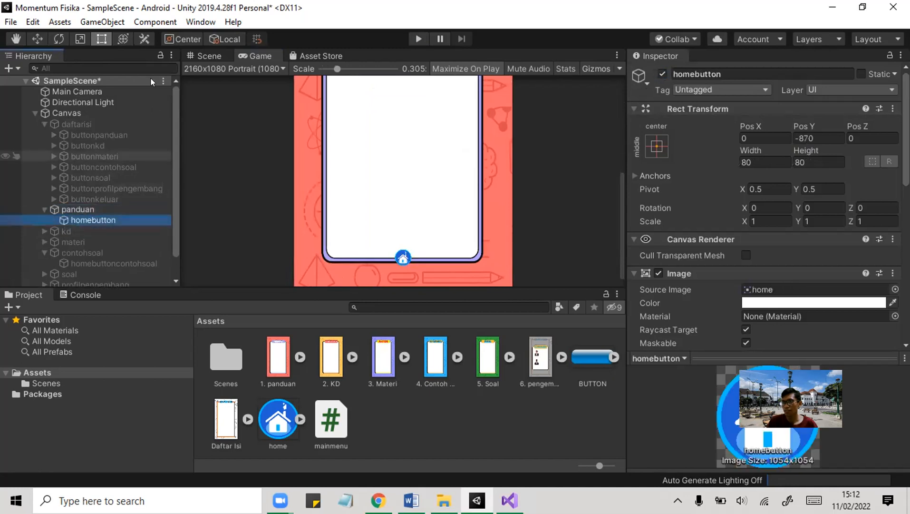
click(402, 253)
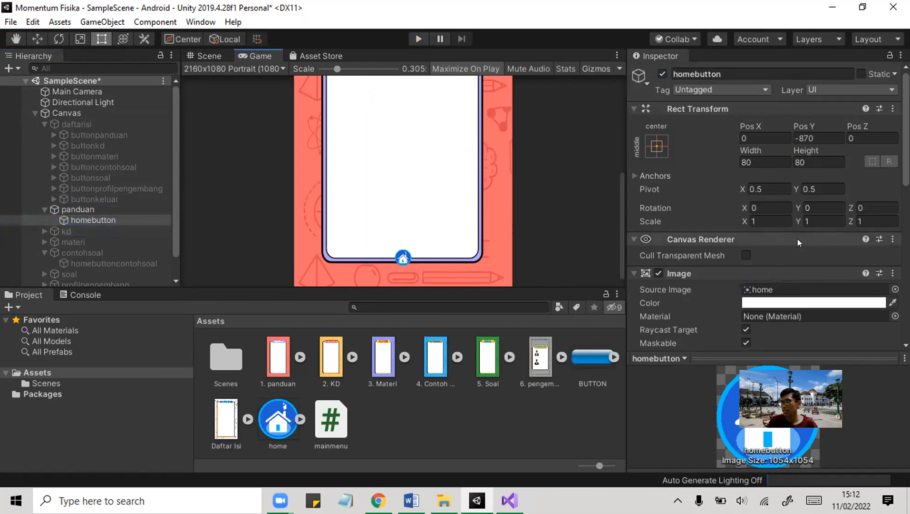
click(758, 163)
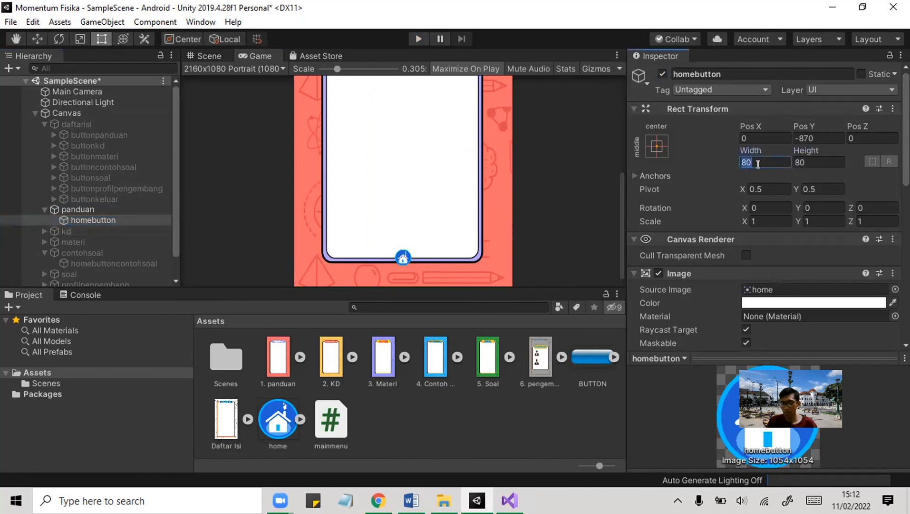
text(100)
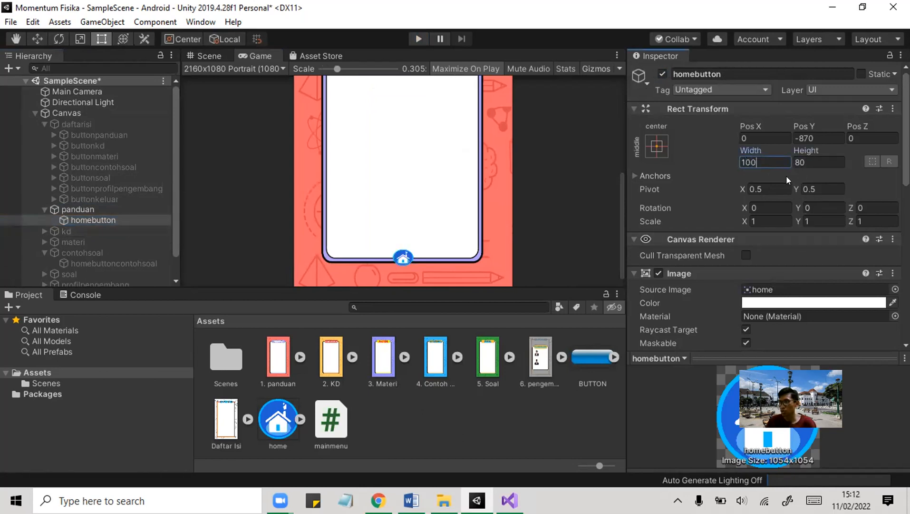
text(20)
click(803, 162)
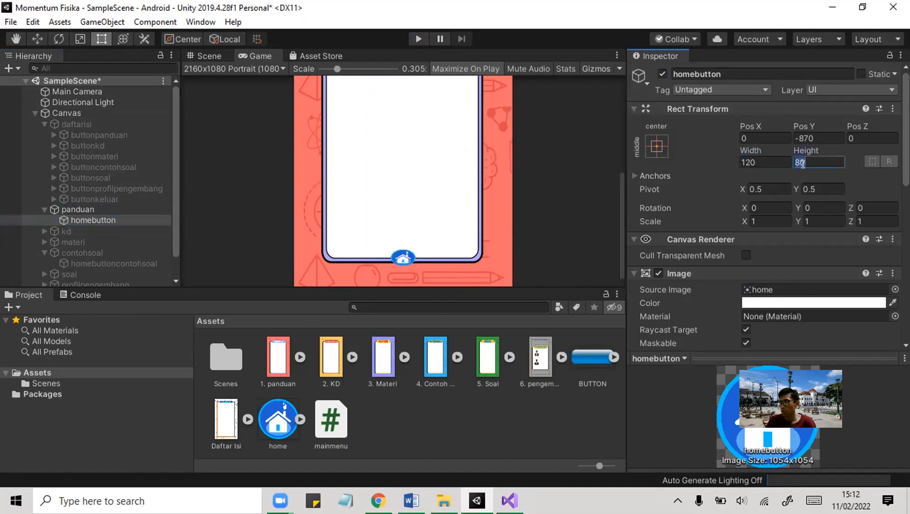
text(120)
Set the Pos Y of the panduan page's homebutton to -980.
click(813, 134)
text(-)
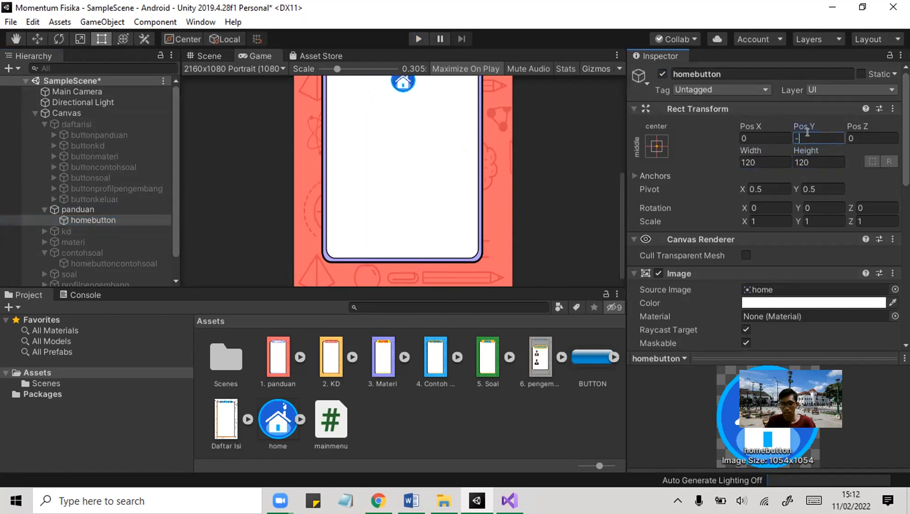
text(900)
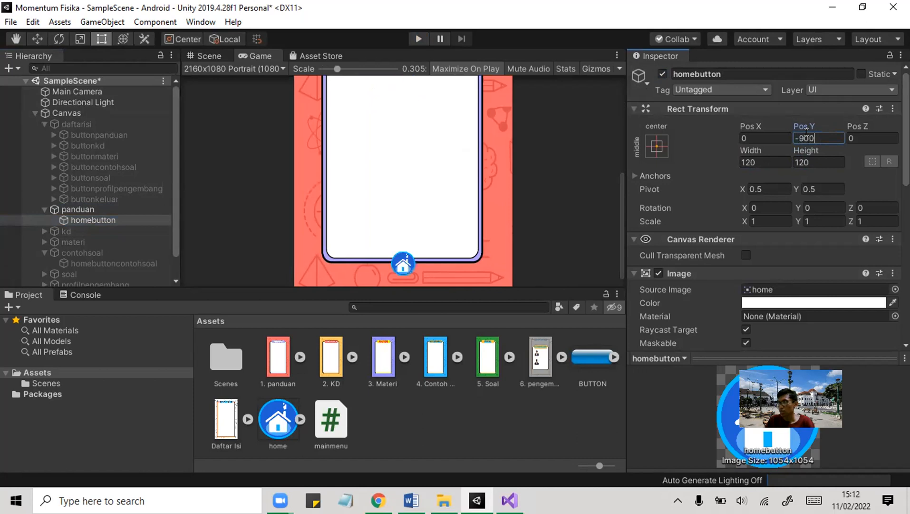
key(BackSpace)
key(BackSpace)
key(BackSpace)
text(1111)
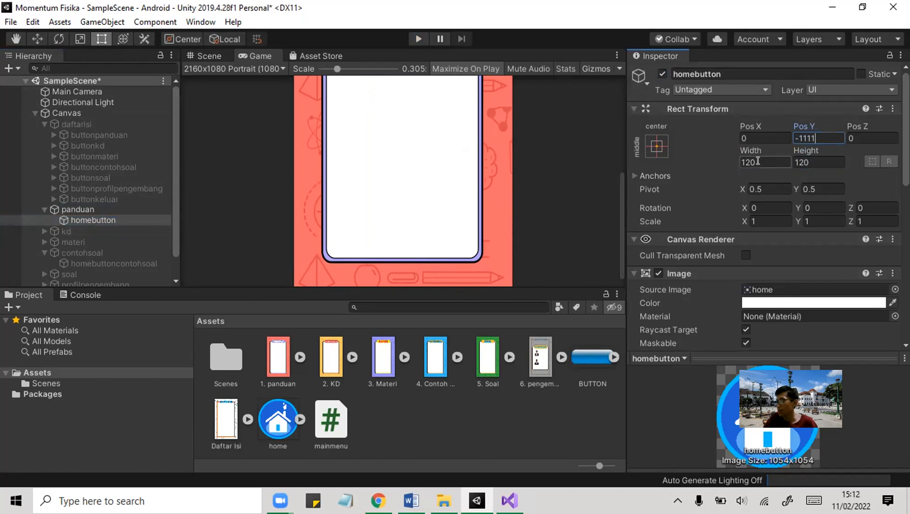
key(BackSpace)
key(BackSpace)
key(BackSpace)
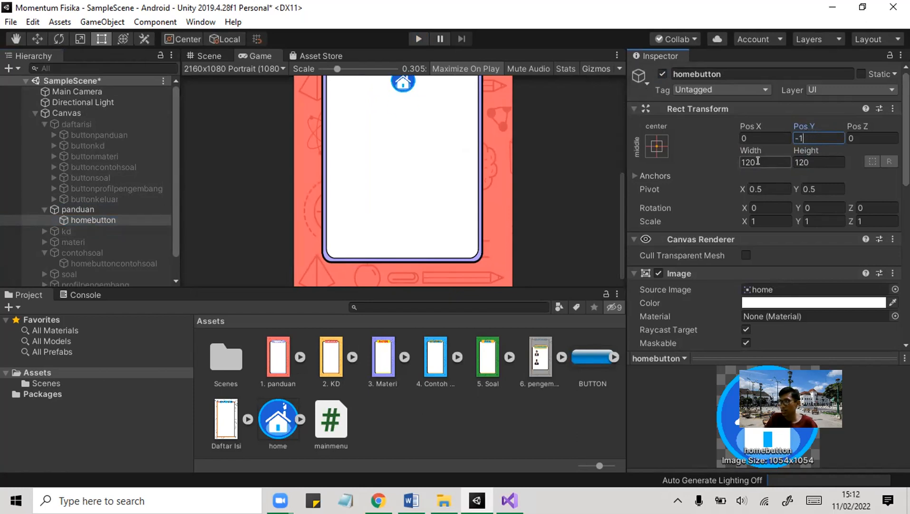
text(111)
key(BackSpace)
key(BackSpace)
key(BackSpace)
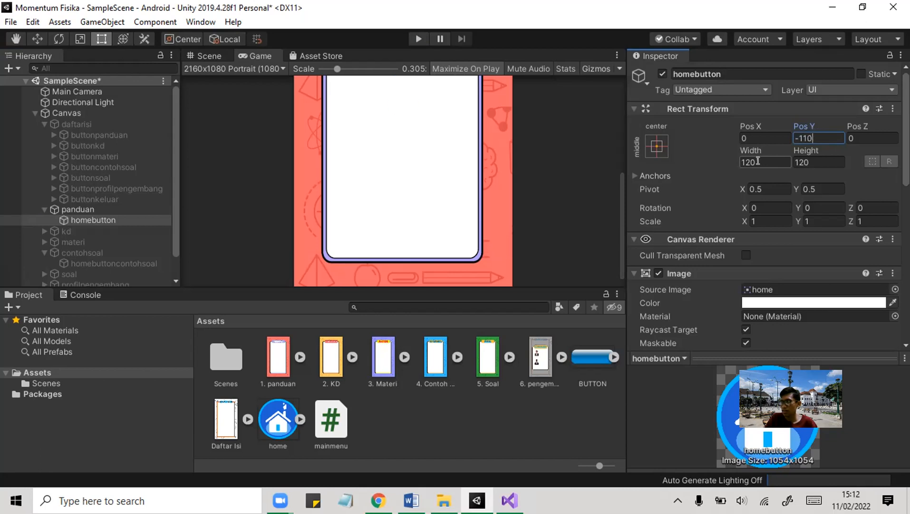
text(000)
key(BackSpace)
key(BackSpace)
key(BackSpace)
key(BackSpace)
text(9)
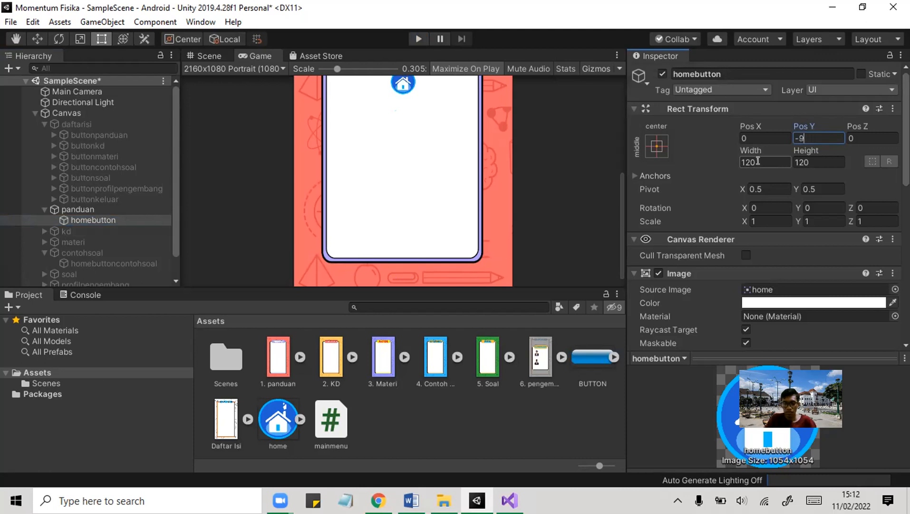
text(80)
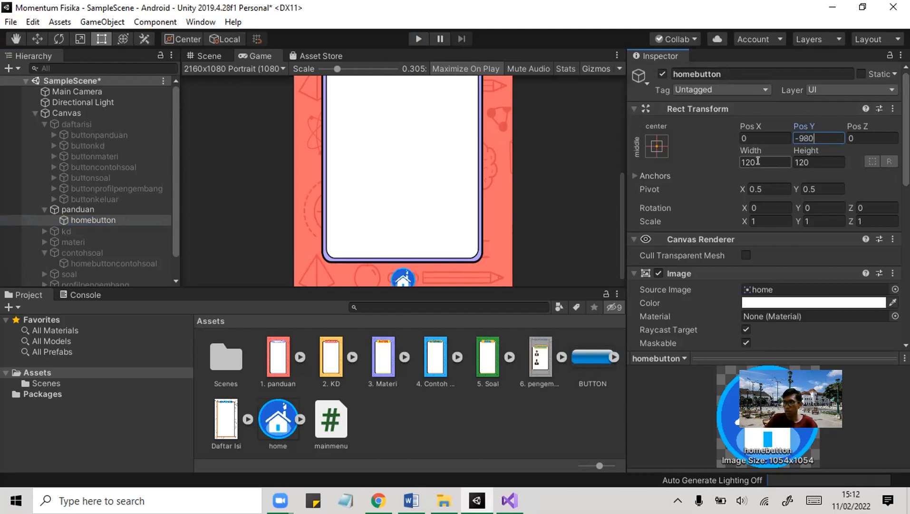
scroll(455, 205, down, 4)
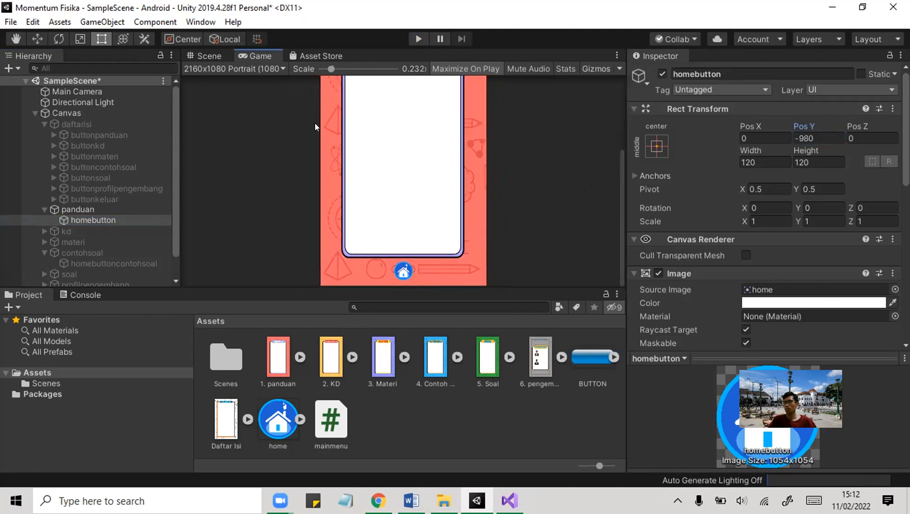
Deactivate the panduan page and activate the kd page.
click(95, 209)
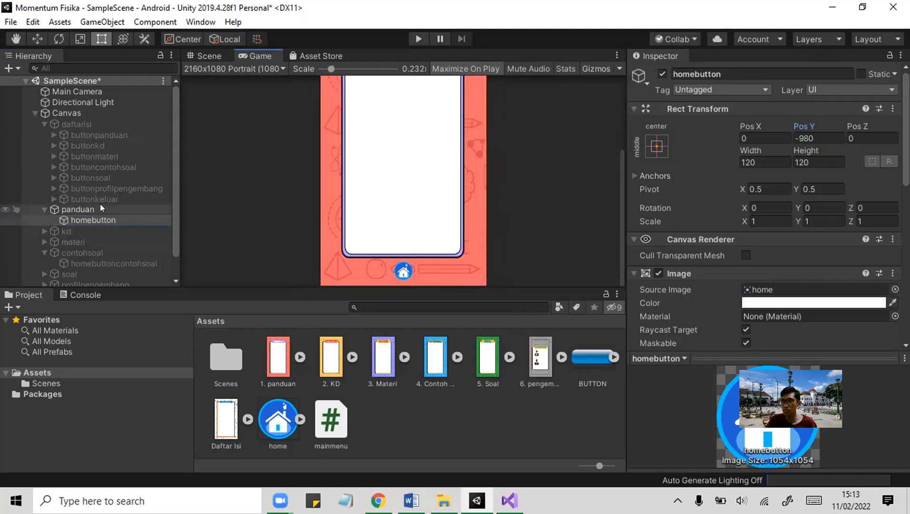
click(662, 73)
click(71, 230)
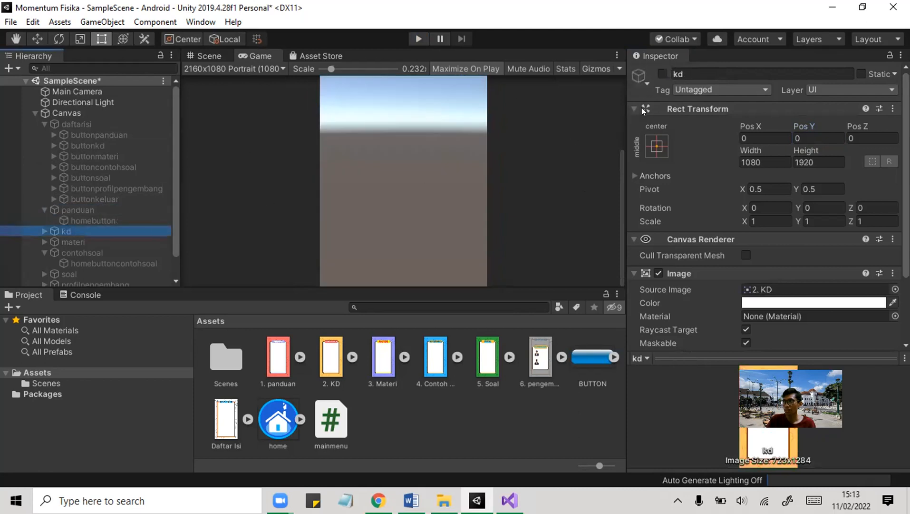
click(662, 74)
Set the kd page's height to 2160.
click(403, 251)
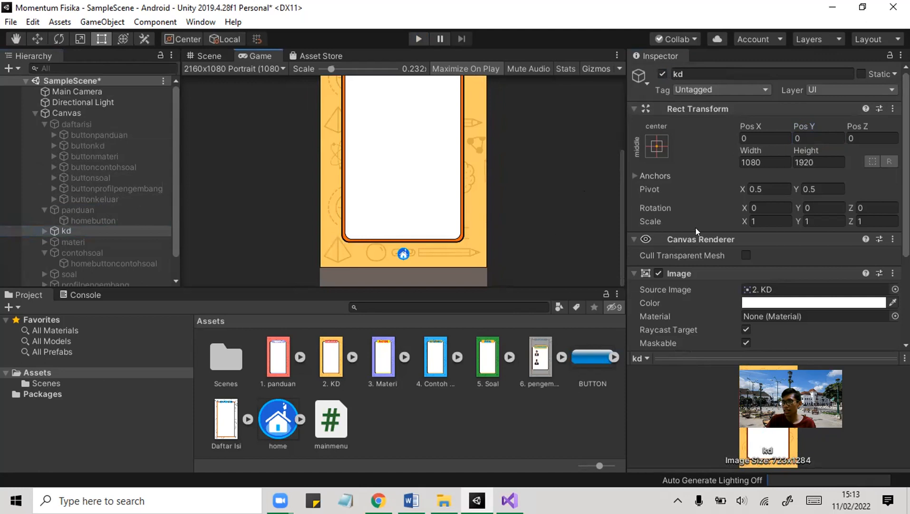
click(810, 159)
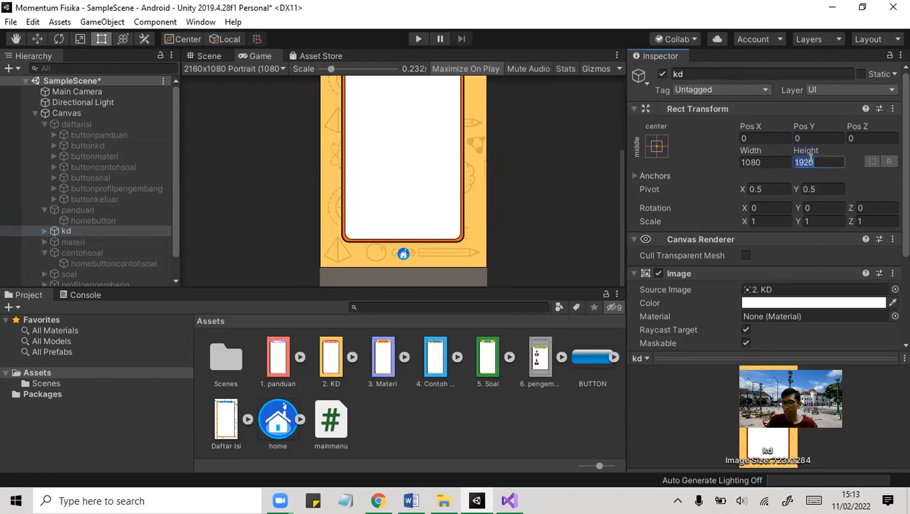
text(2160)
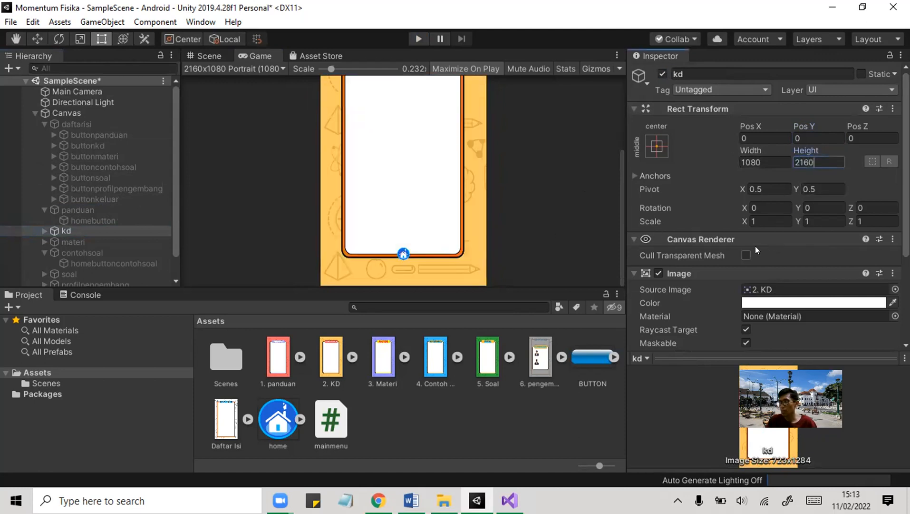
Set homebuttonkd under the kd page to a width of 120 and a height of 120.
click(44, 231)
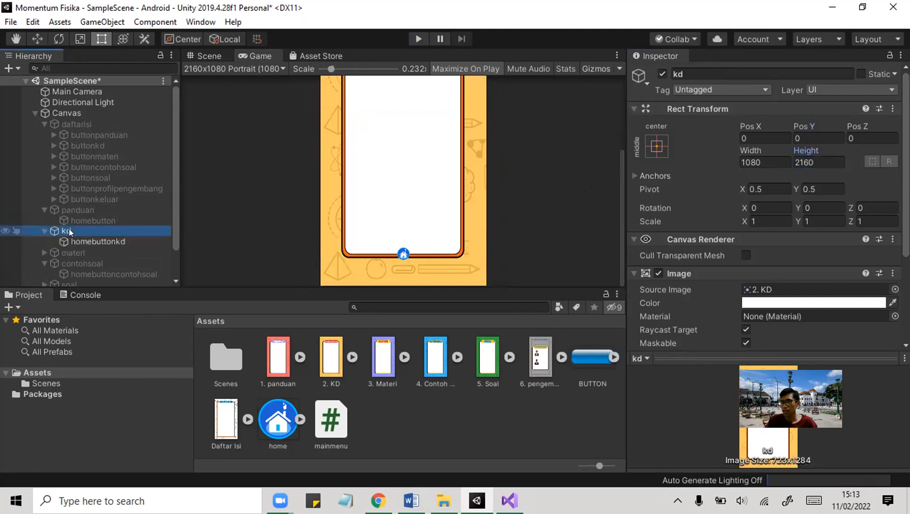
click(92, 241)
click(400, 250)
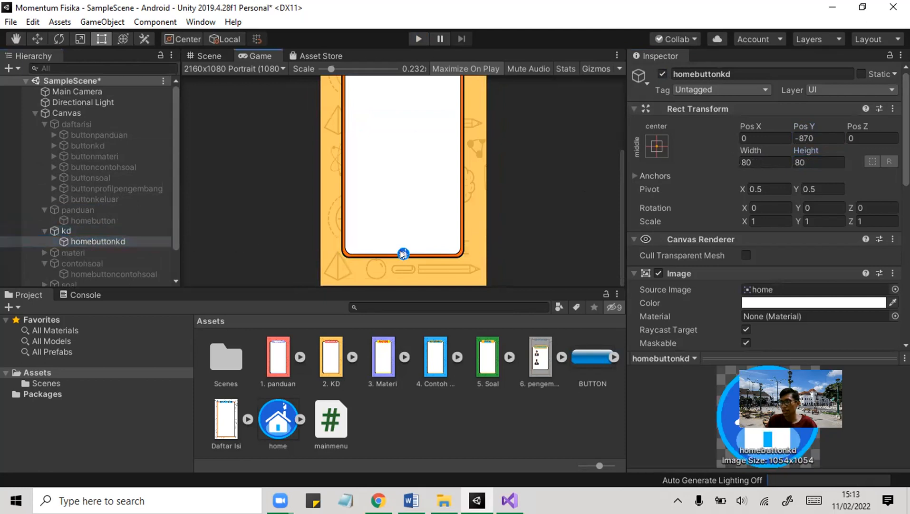
click(754, 161)
text(120)
click(810, 160)
text(120)
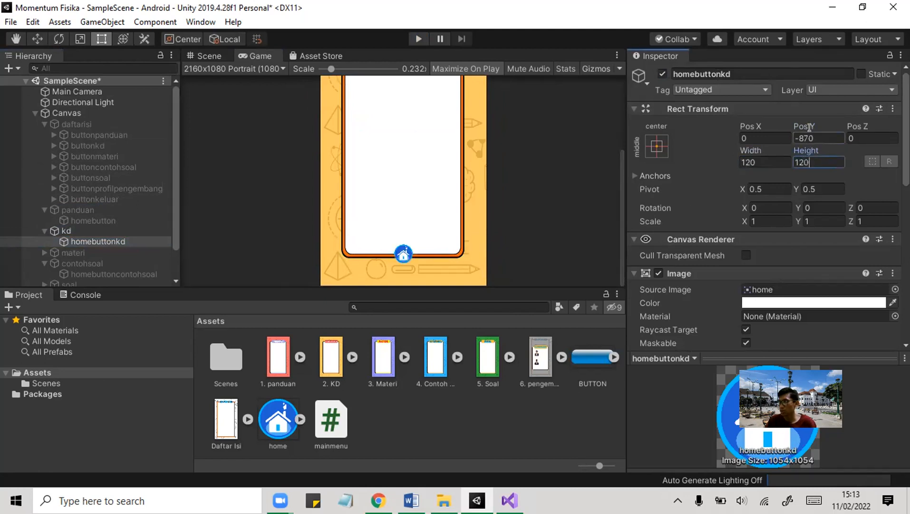
Set homebuttonkd's Pos Y to -980 and compare its values with the panduan page's homebutton.
click(813, 136)
text(-9)
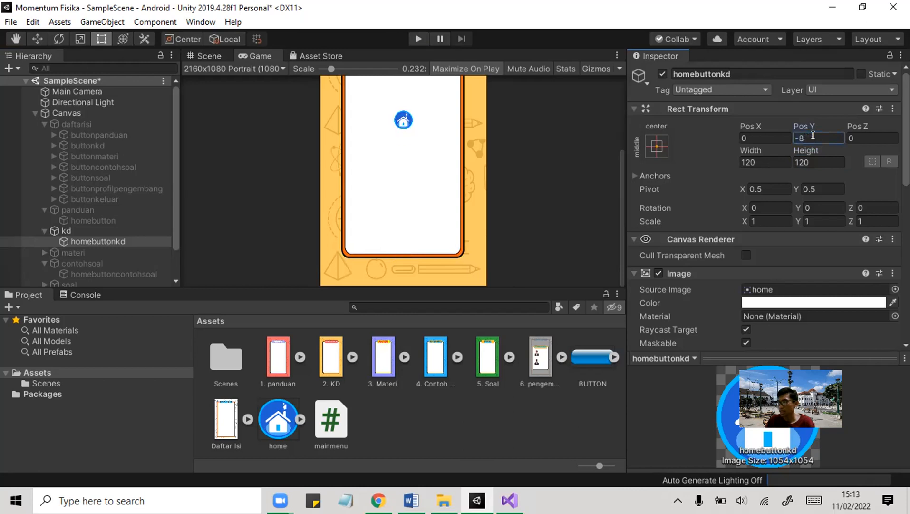
text(70)
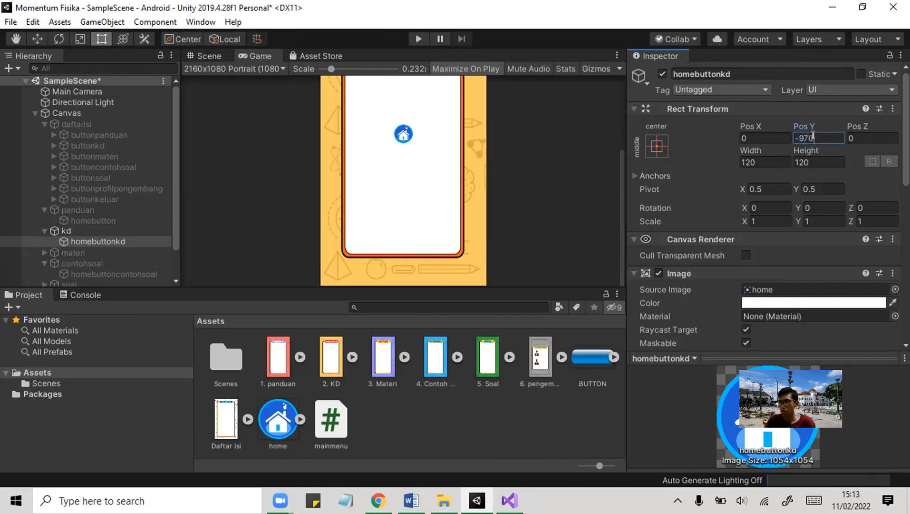
key(BackSpace)
key(BackSpace)
text(80)
key(Return)
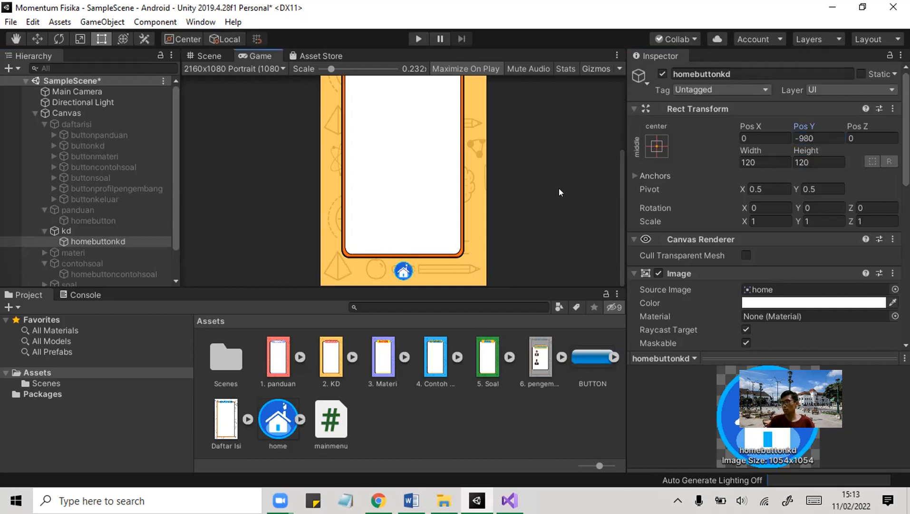
click(120, 220)
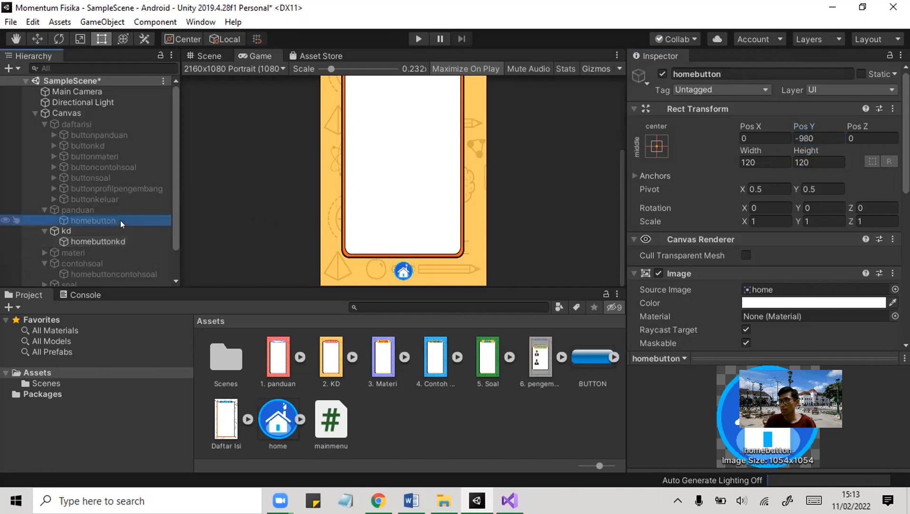
click(122, 240)
Deactivate the kd page and set the materi page's height to 2160.
click(122, 228)
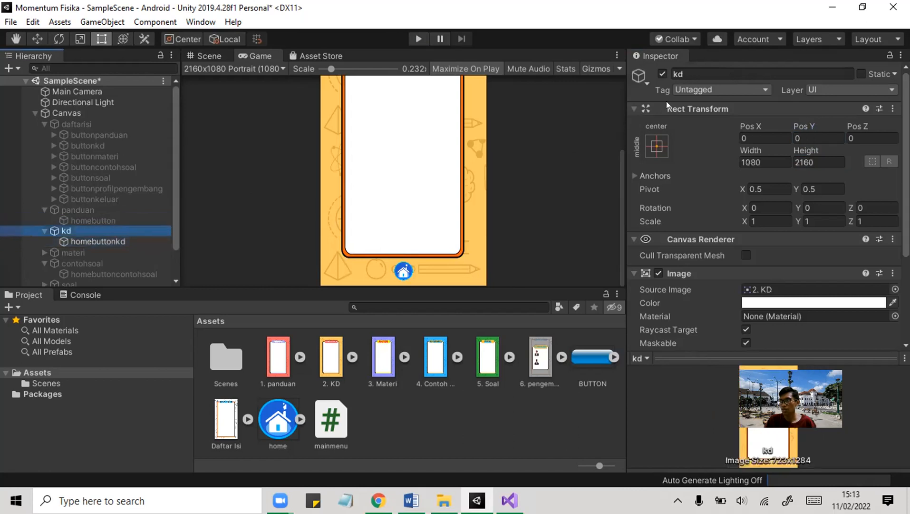
click(662, 74)
click(112, 249)
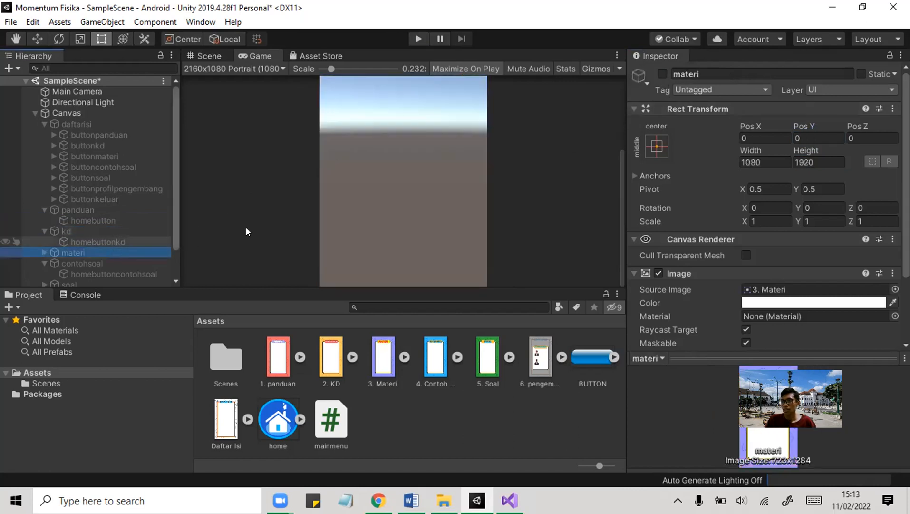
click(821, 163)
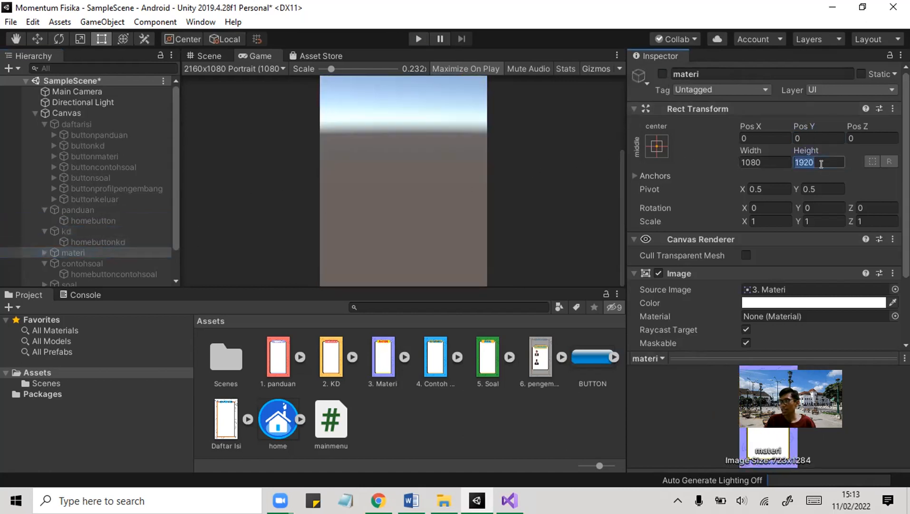
text(2160)
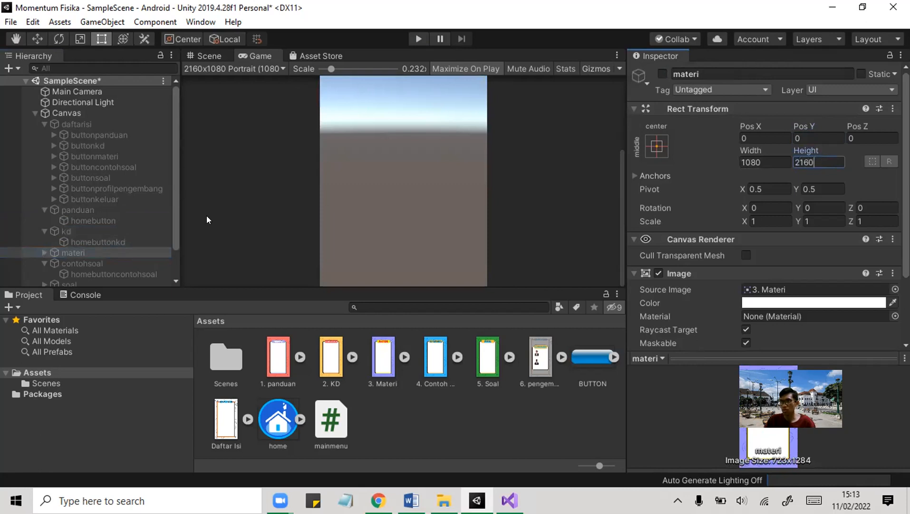
Set homebuttonmateri under the materi page to a width of 120 and a height of 120.
click(44, 252)
click(76, 263)
click(757, 159)
text(120)
click(809, 159)
text(120)
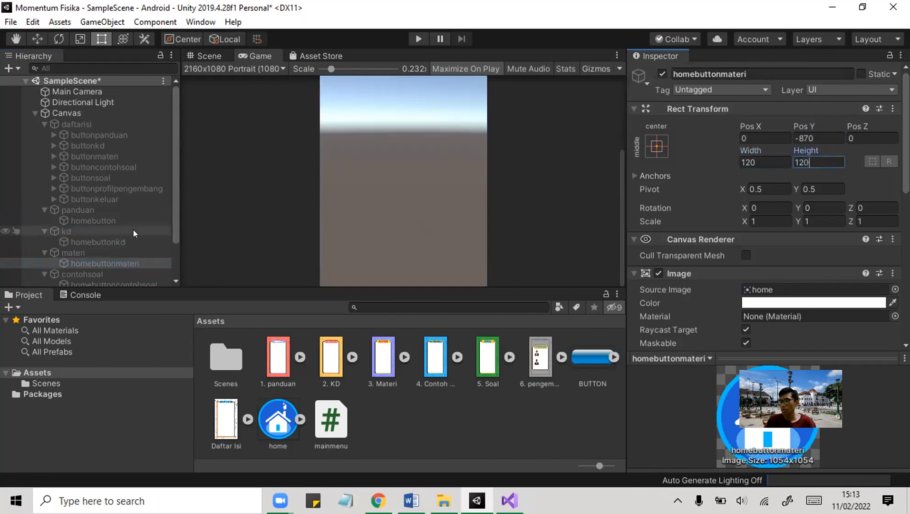
Activate the materi page and set homebuttonmateri's Pos Y to -980.
click(107, 249)
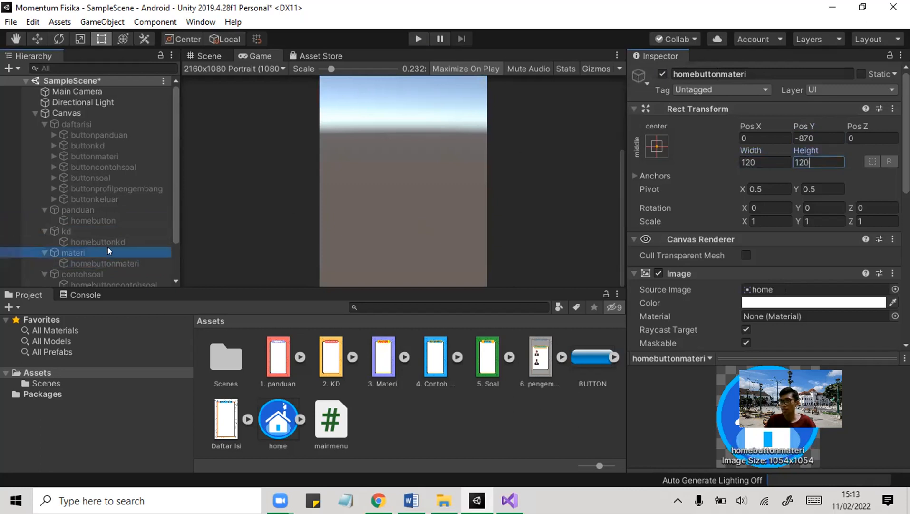
click(663, 74)
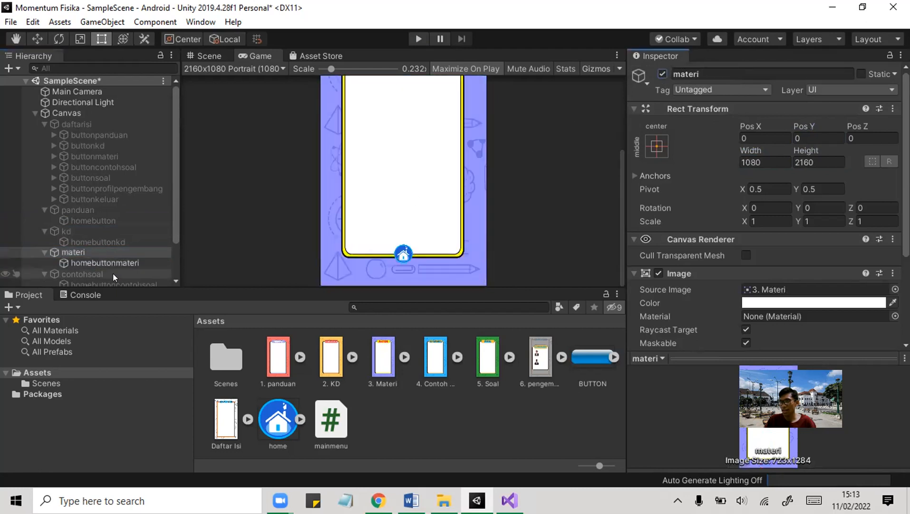
click(121, 262)
click(822, 135)
text(-8)
key(BackSpace)
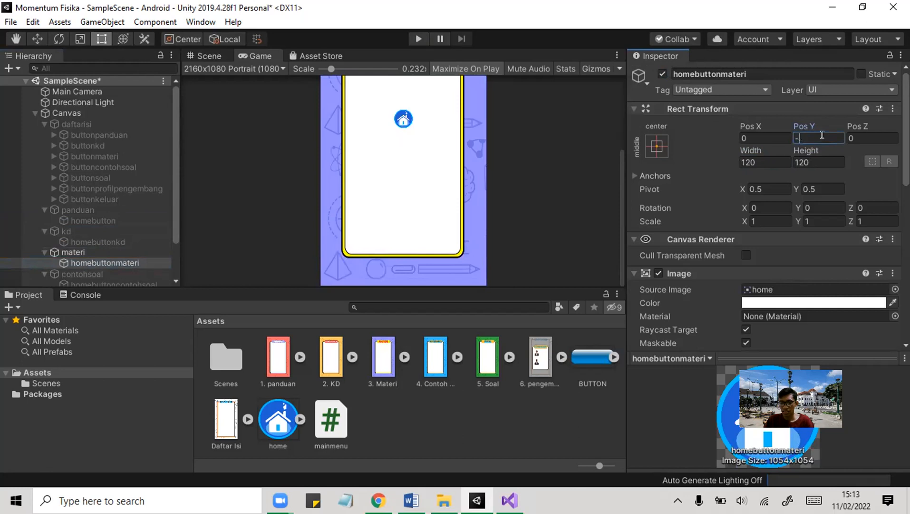
text(980)
Activate the contohsoal page and set its height to 2160.
scroll(112, 260, down, 2)
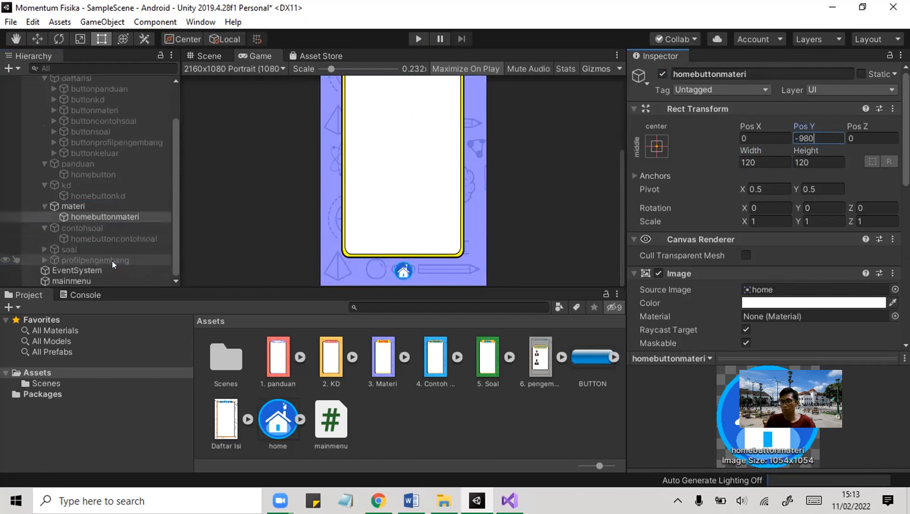
click(107, 228)
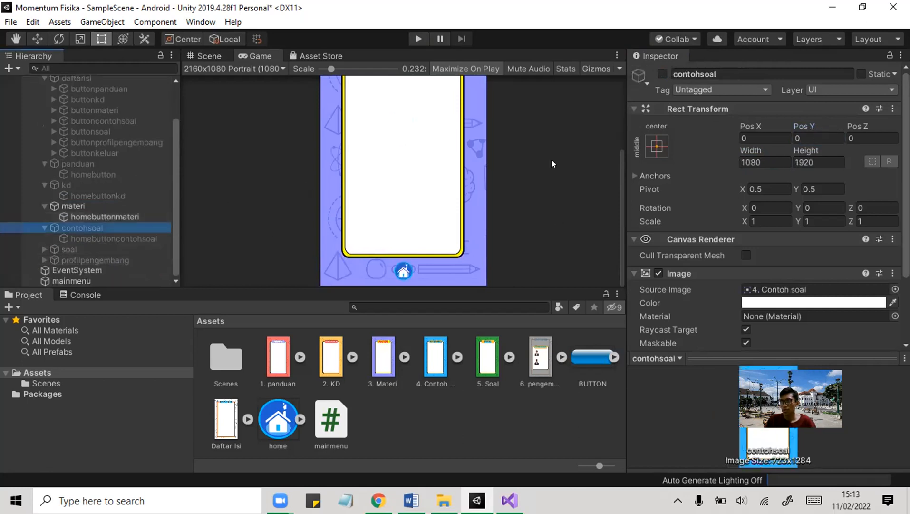
click(663, 74)
click(812, 162)
text(2160)
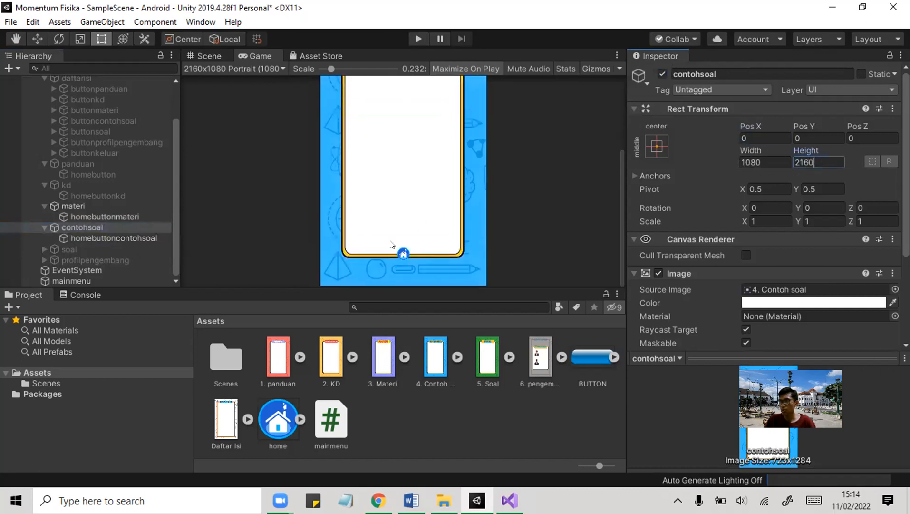
click(275, 207)
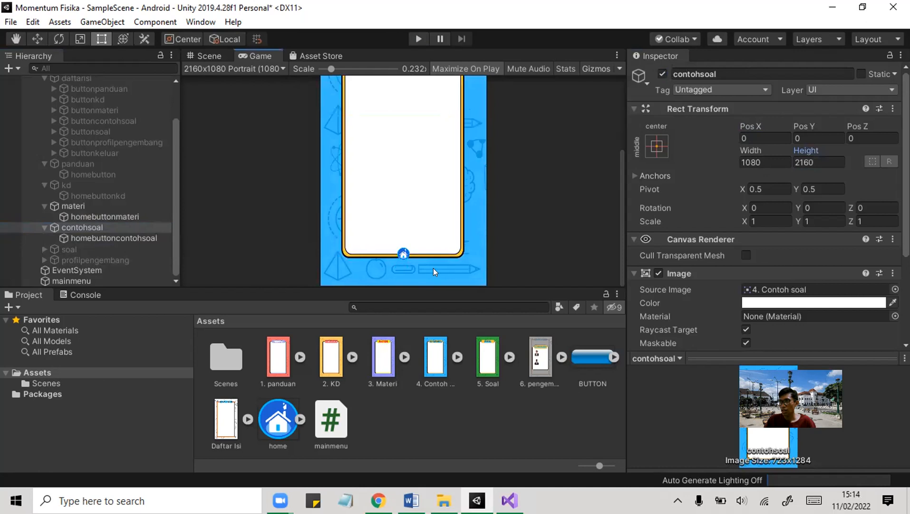
Set homebuttoncontohsoal to a width of 120 and a height of 120.
click(130, 237)
click(769, 160)
text(120)
click(803, 162)
text(120)
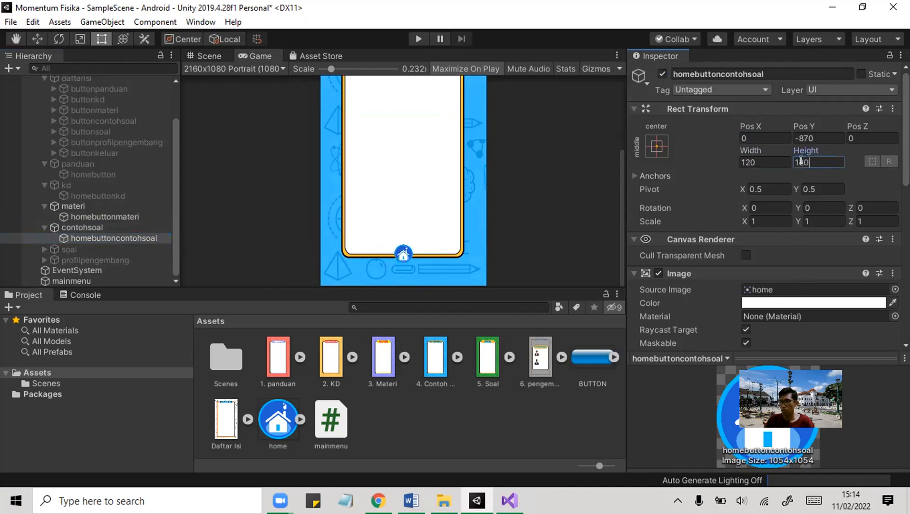
Set homebuttoncontohsoal's Pos Y to -980.
click(818, 137)
text(-87)
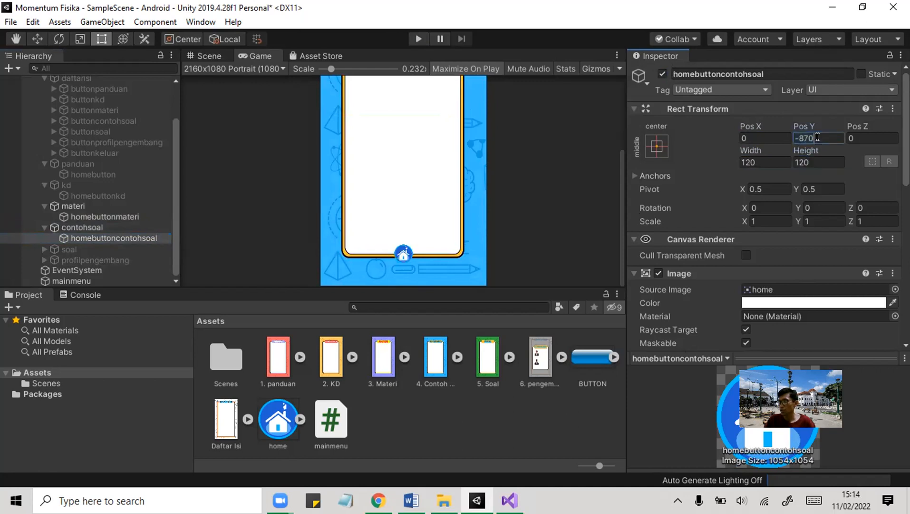
key(BackSpace)
key(BackSpace)
text(980)
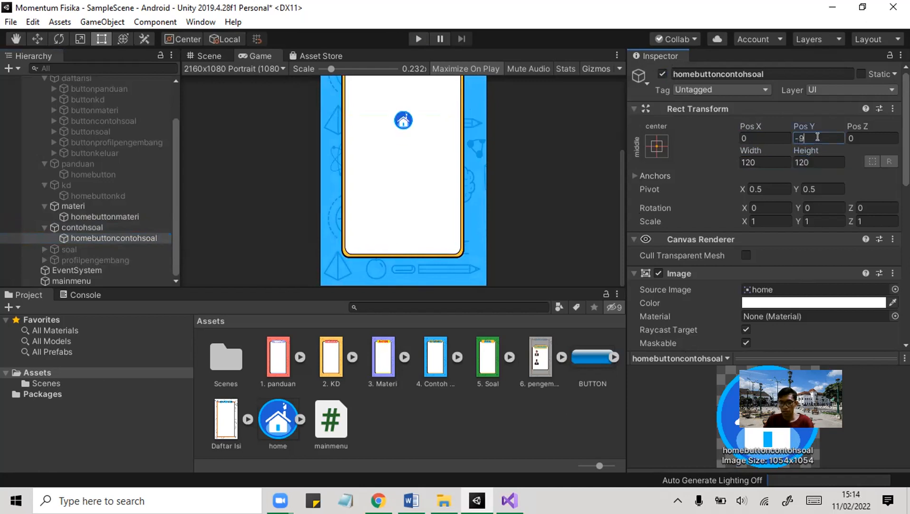
Set homebuttoncontohsoal's pressed color to pure red (FF0000).
click(570, 242)
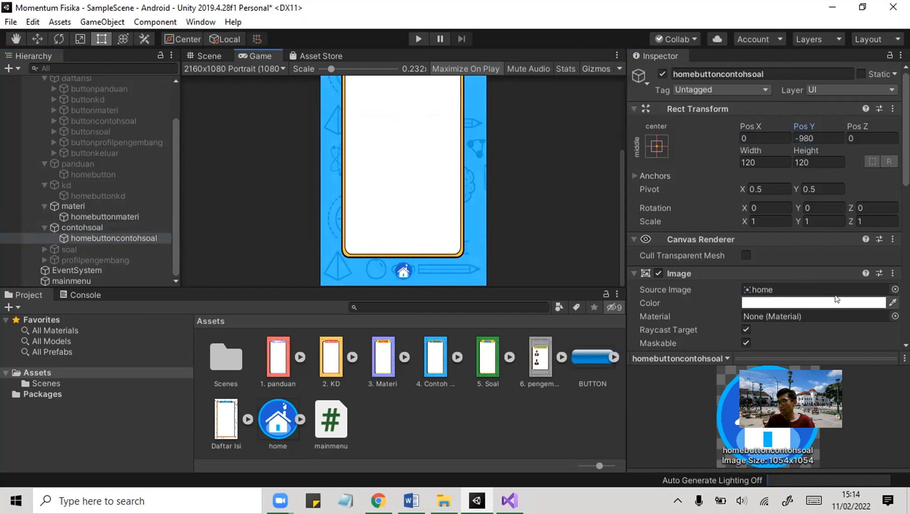
scroll(828, 294, down, 5)
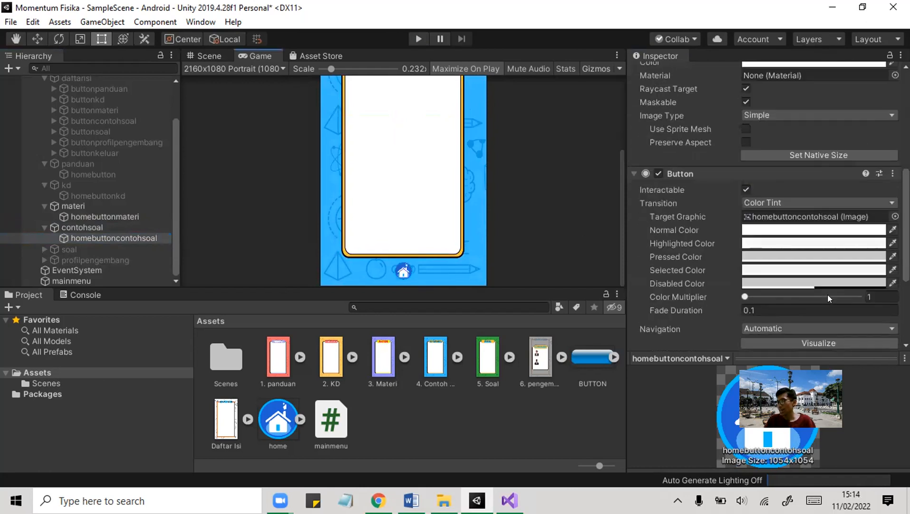
click(839, 261)
drag(101, 120, 135, 76)
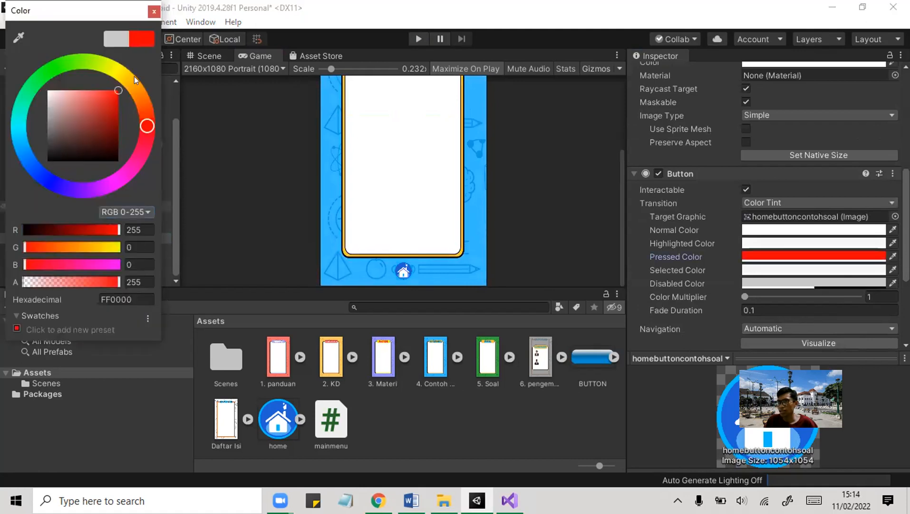
click(153, 10)
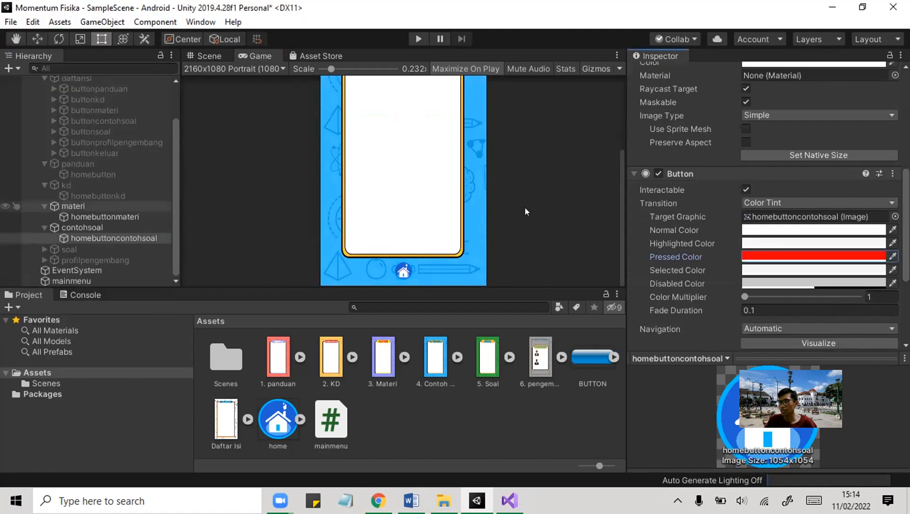
click(67, 248)
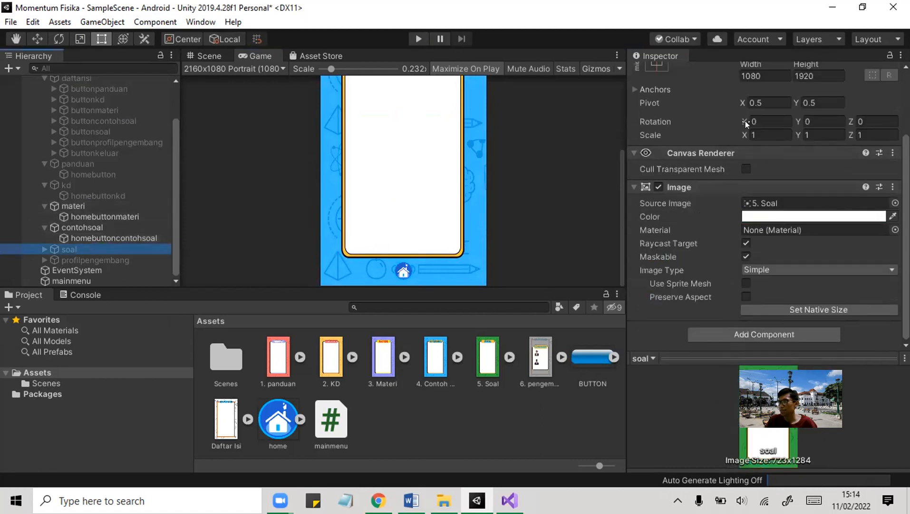
click(814, 76)
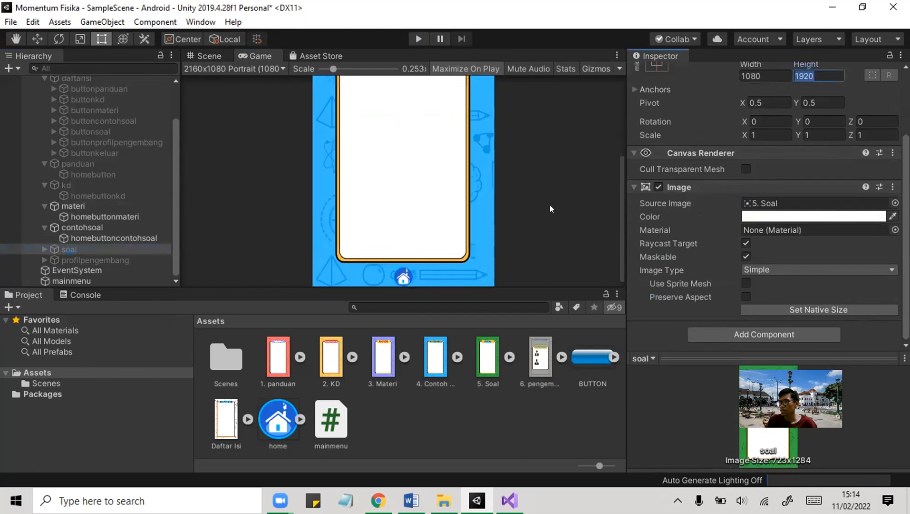
scroll(537, 197, down, 2)
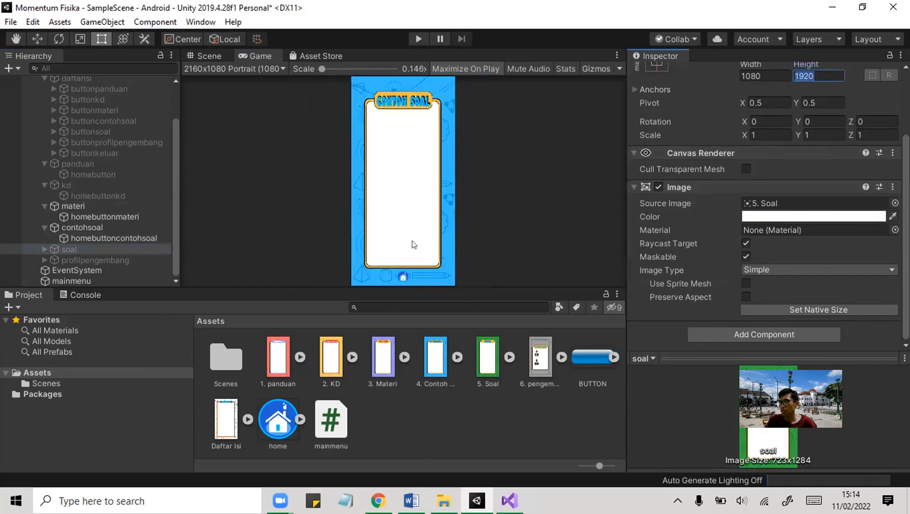
scroll(402, 281, up, 2)
Set homebuttonsoal, inside the soal page, to a width of 120 and a height of 120.
click(43, 247)
click(71, 259)
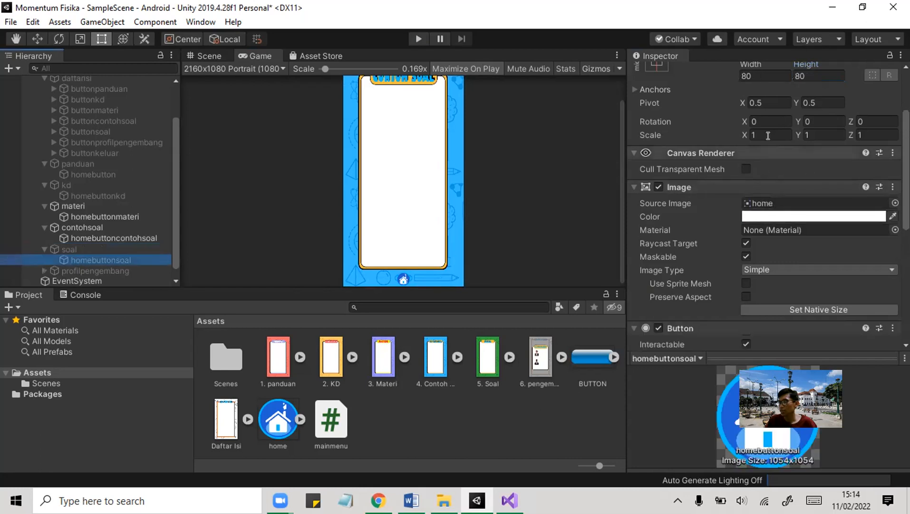
scroll(768, 136, up, 3)
click(756, 160)
text(120)
click(820, 158)
text(120)
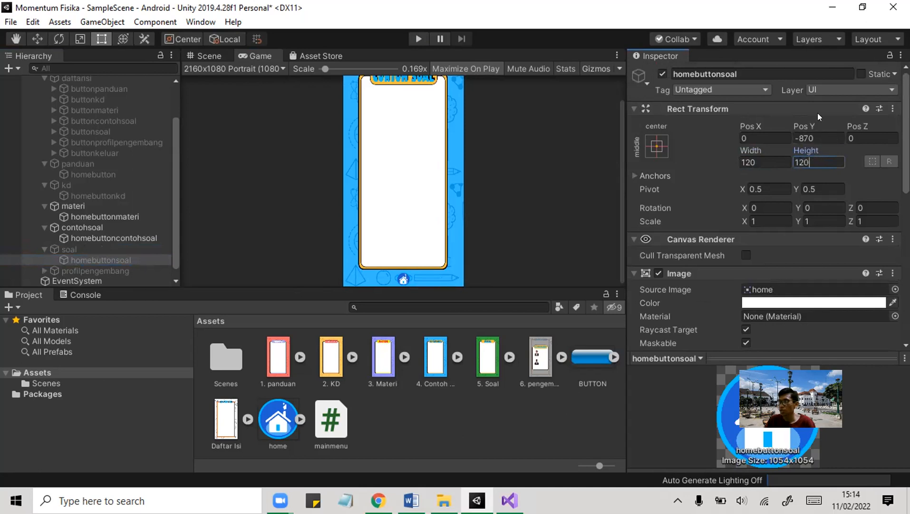
Set homebuttonsoal's Pos Y to -980.
click(819, 138)
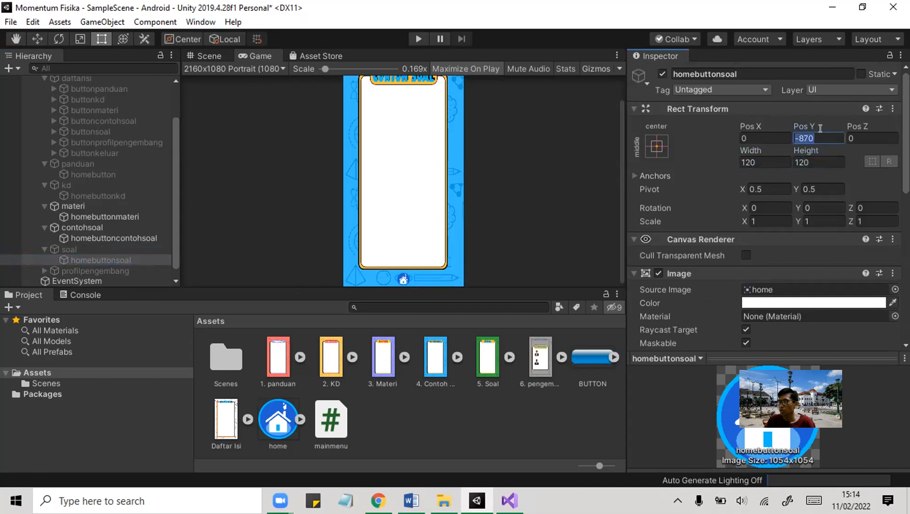
click(821, 129)
key(BackSpace)
key(BackSpace)
key(BackSpace)
text(980)
click(565, 213)
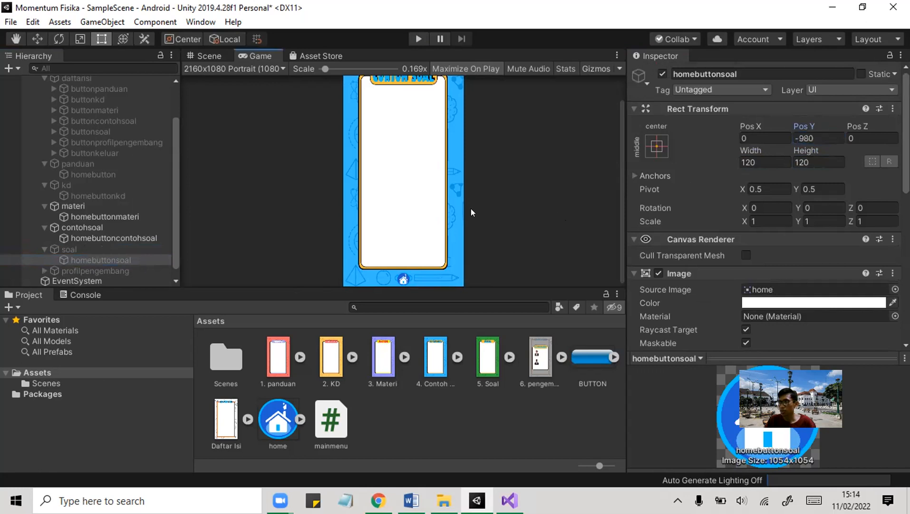
Set the profilpengembang page's height to 2160.
click(91, 271)
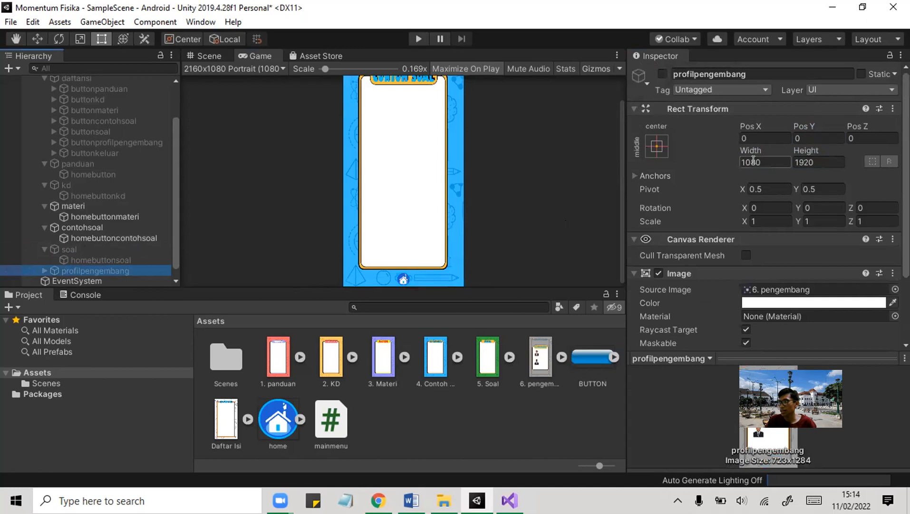
click(819, 161)
text(2160)
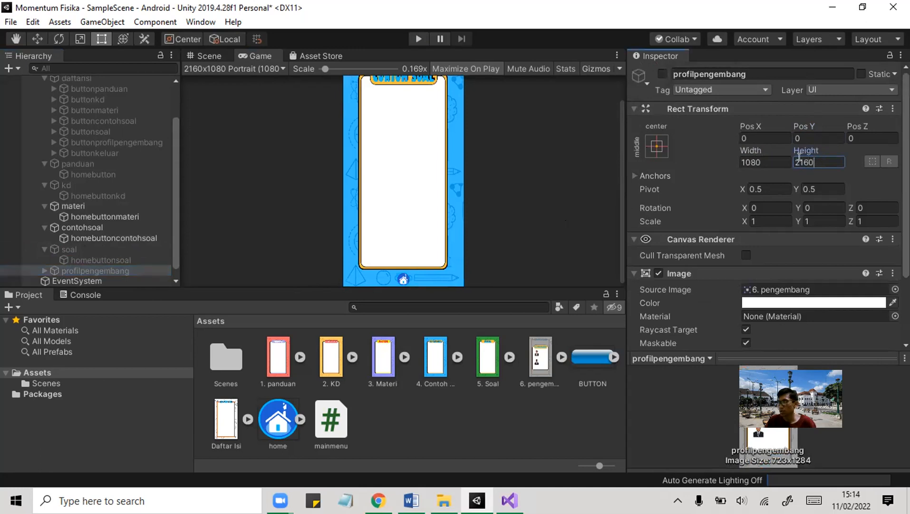
Set homebuttonprofilpengembang to a height of 120 and a width of 120.
click(44, 270)
click(97, 281)
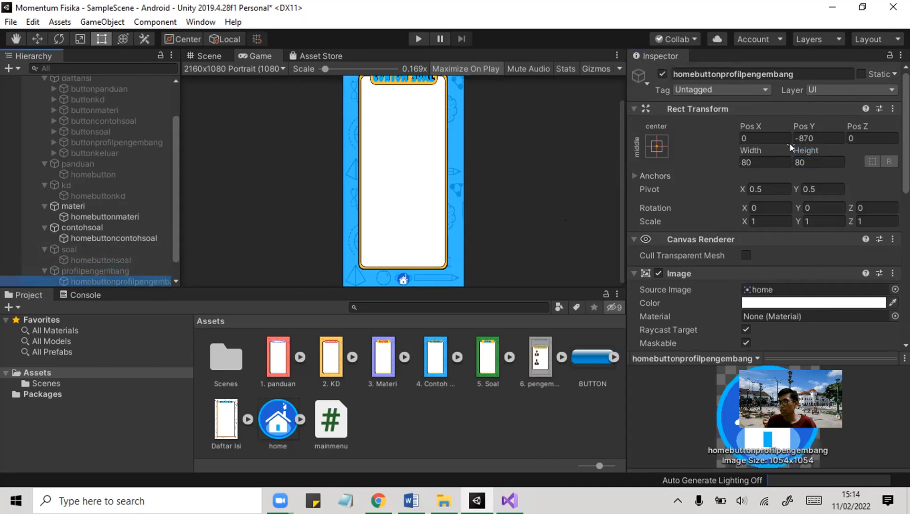
click(809, 164)
text(120)
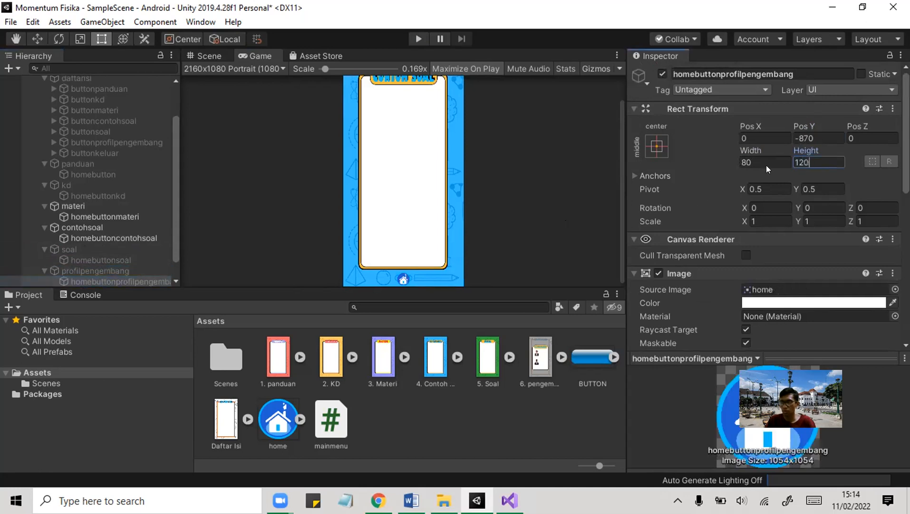
click(757, 163)
text(120)
Set homebuttonprofilpengembang's Pos Y to -980.
click(812, 137)
click(813, 138)
key(BackSpace)
key(BackSpace)
key(BackSpace)
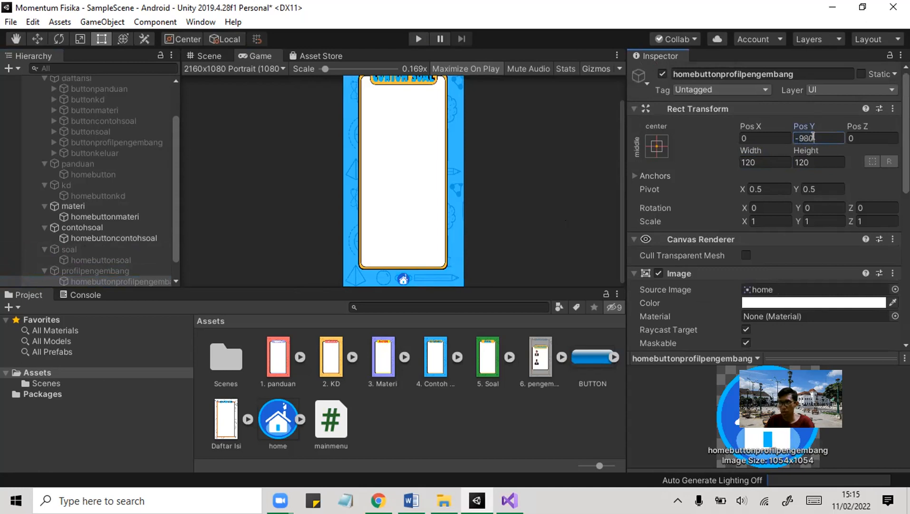
click(515, 208)
scroll(513, 208, down, 2)
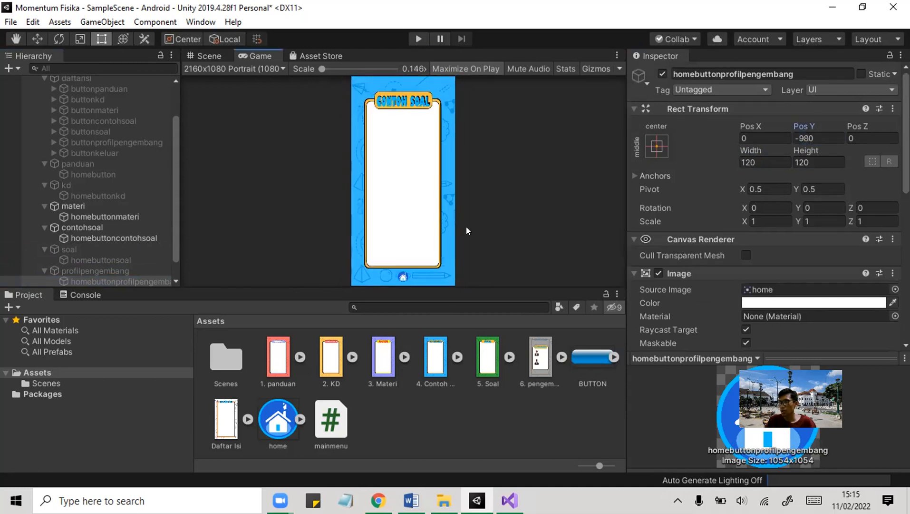
Deactivate the materi and contohsoal pages.
scroll(107, 257, down, 2)
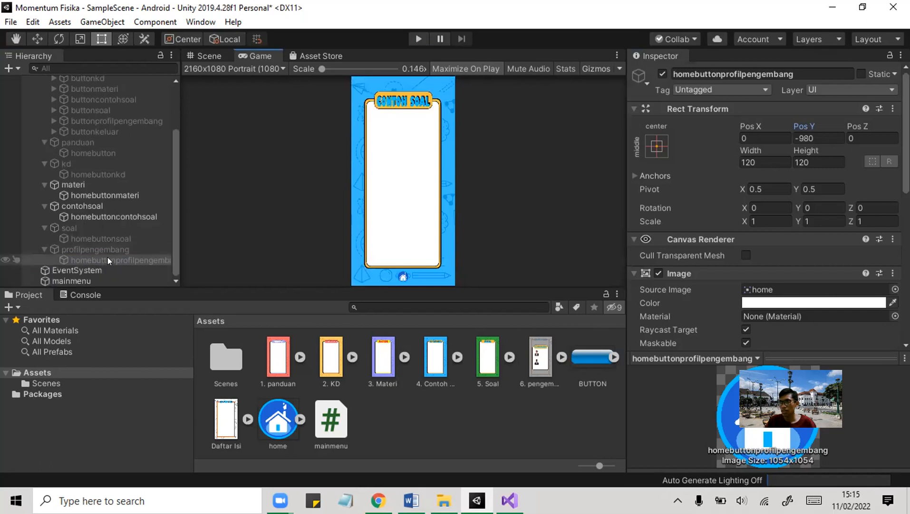
click(111, 205)
click(119, 185)
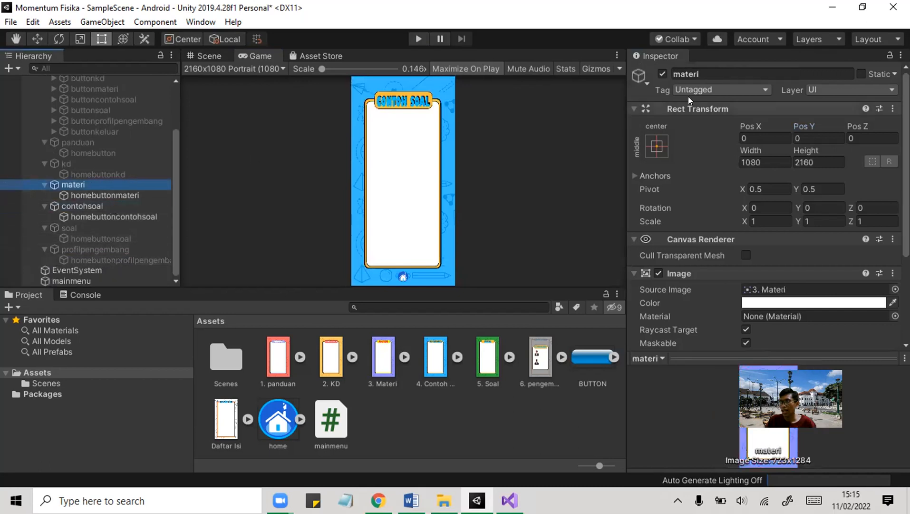
click(663, 74)
click(119, 206)
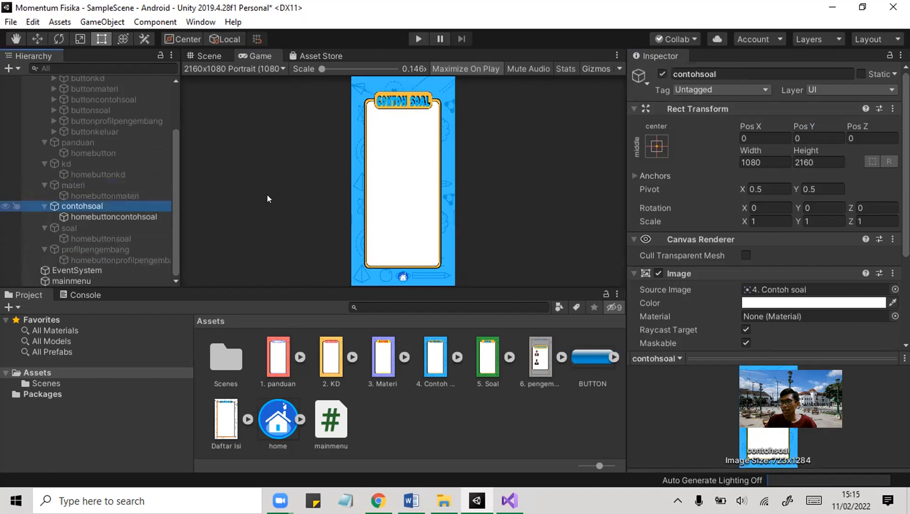
click(663, 74)
Activate the daftarisi page so the table of contents is the only page shown.
scroll(141, 219, up, 3)
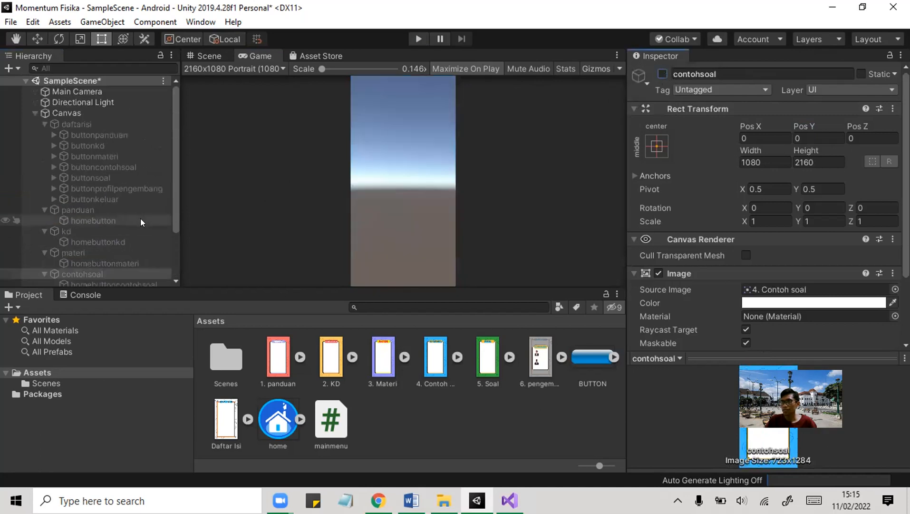
click(95, 124)
click(269, 57)
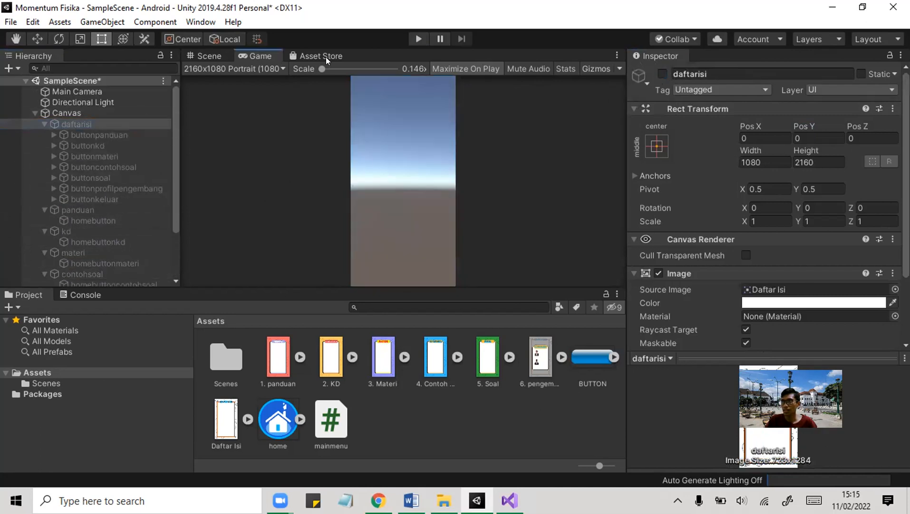
click(663, 74)
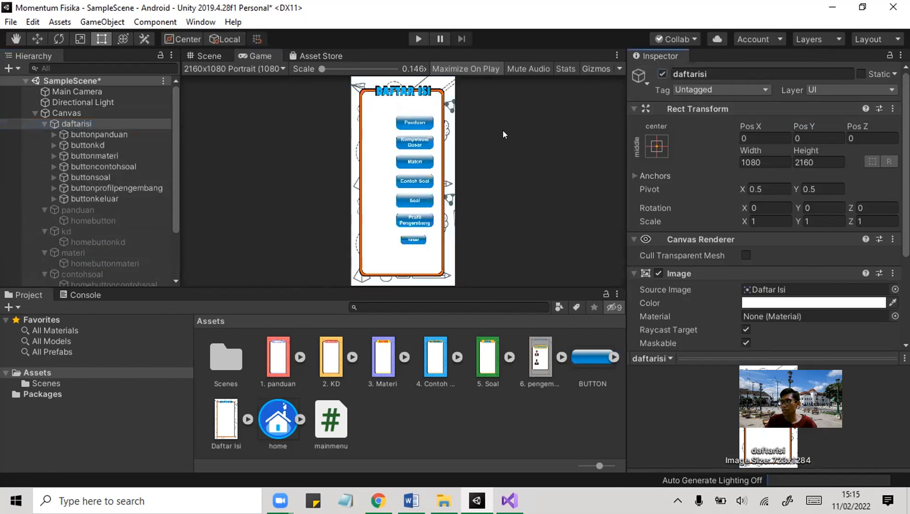
Run the game and test the Panduan, Kompetensi Dasar and Materi pages, returning to Daftar Isi from each with its home button.
click(420, 38)
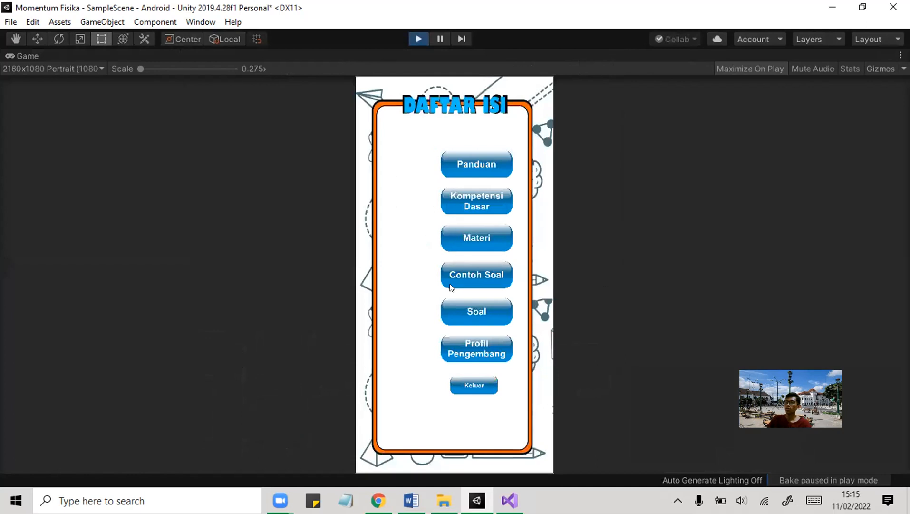
click(464, 162)
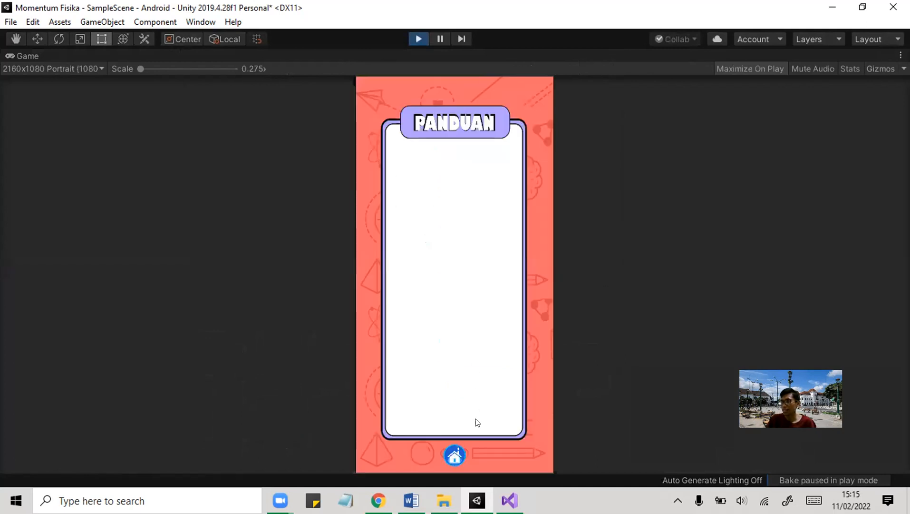
click(450, 458)
click(476, 201)
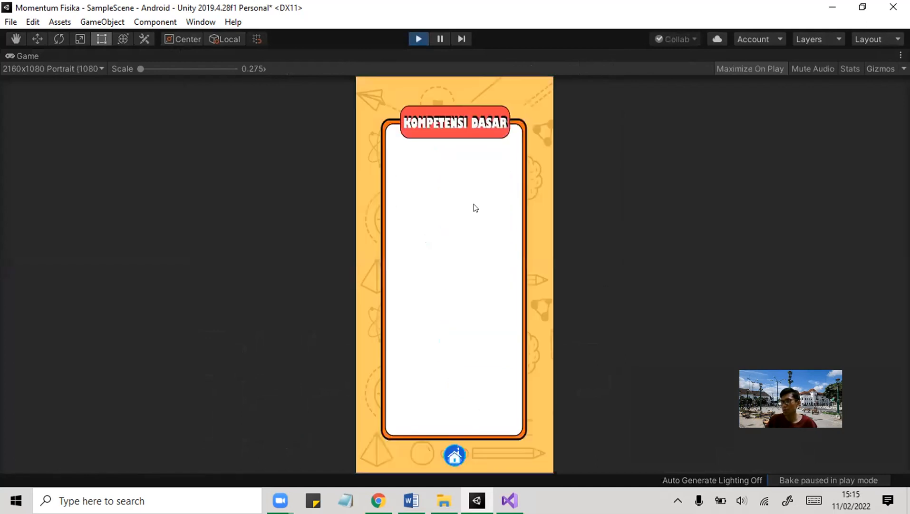
click(455, 455)
click(466, 239)
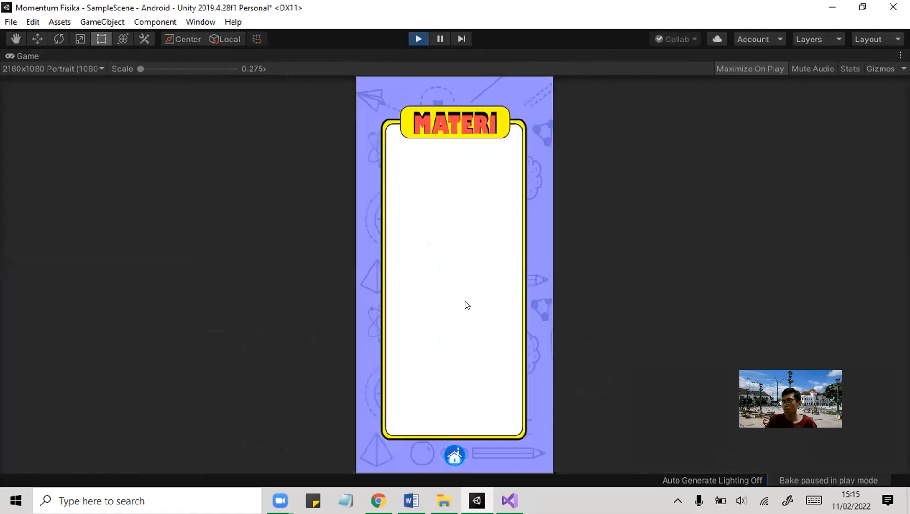
click(453, 457)
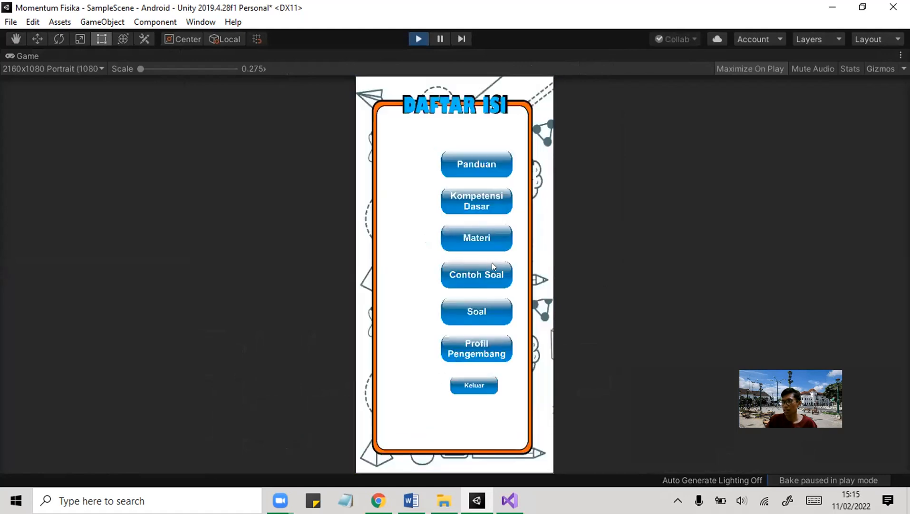
Test the Contoh Soal, Soal and Profil Pengembang pages and their home buttons, and stop the game.
click(493, 270)
click(454, 456)
click(495, 312)
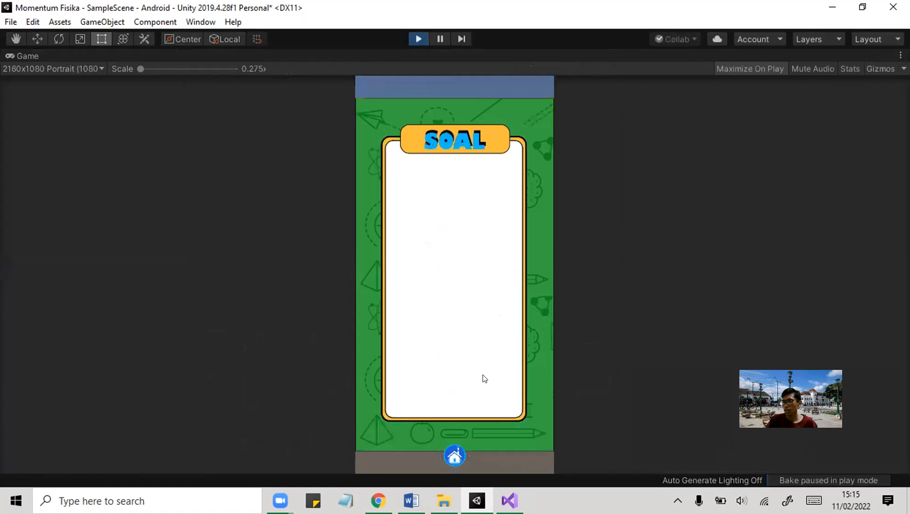
click(455, 457)
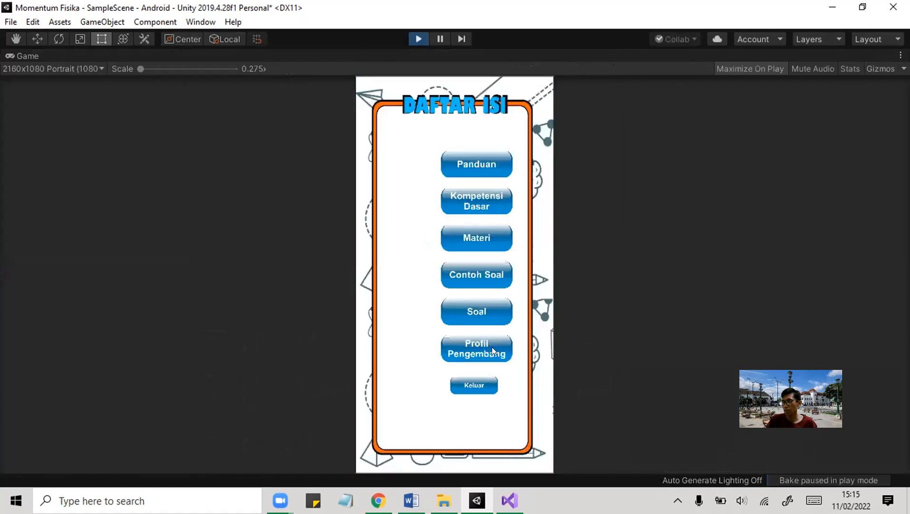
click(492, 347)
click(453, 457)
click(418, 42)
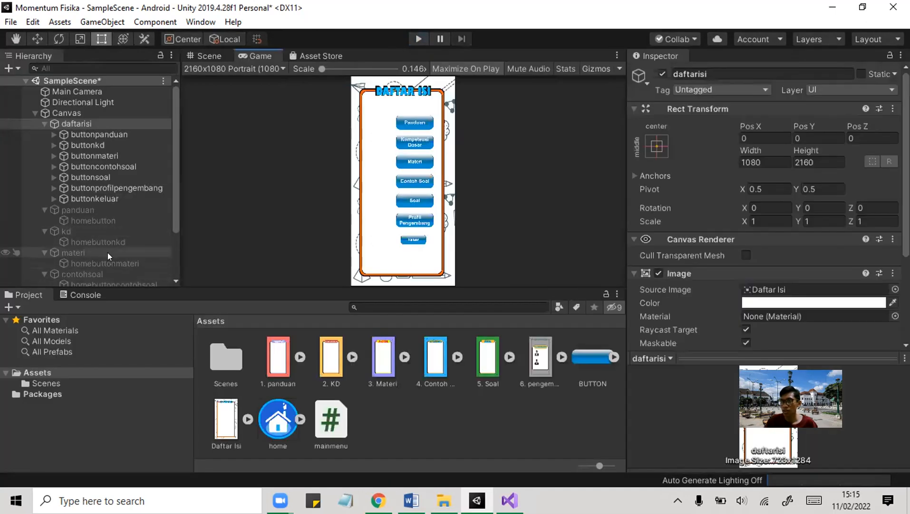
Activate the soal page, set its height to 2160, and select its homebuttonsoal.
scroll(107, 252, down, 3)
click(108, 254)
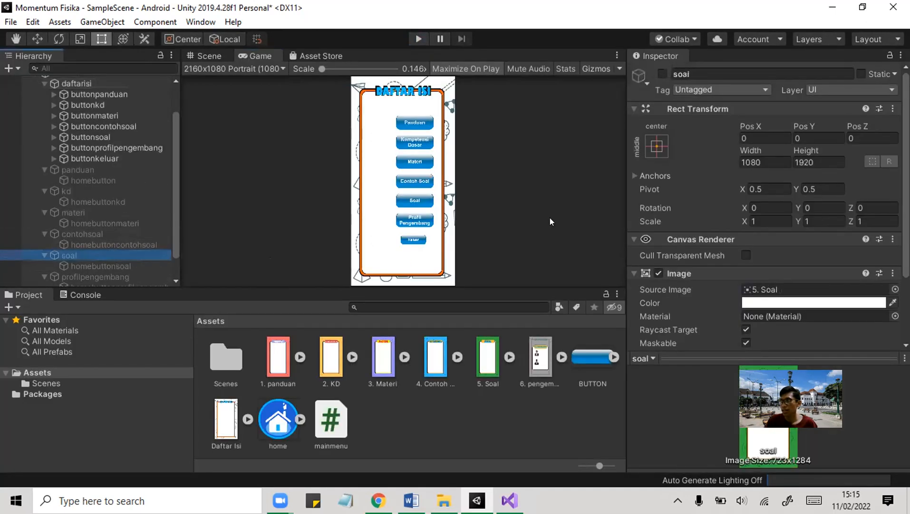
click(663, 74)
click(812, 153)
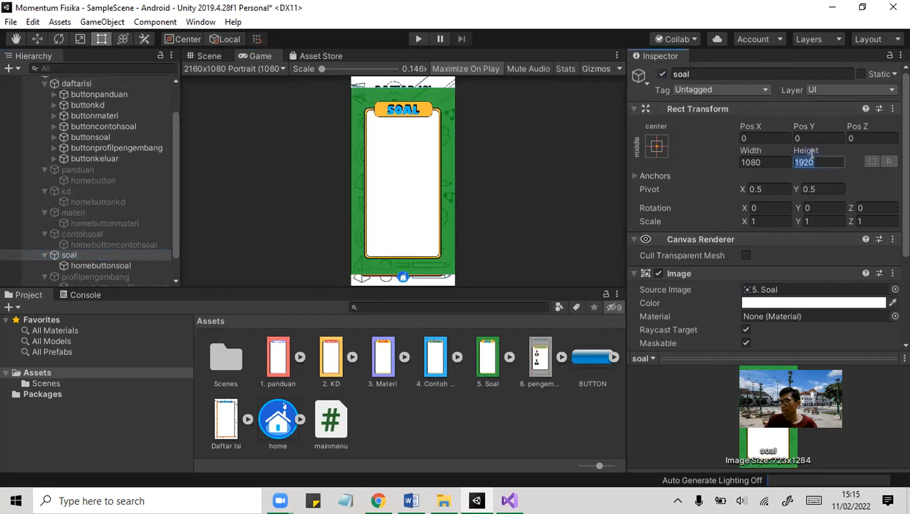
text(2160)
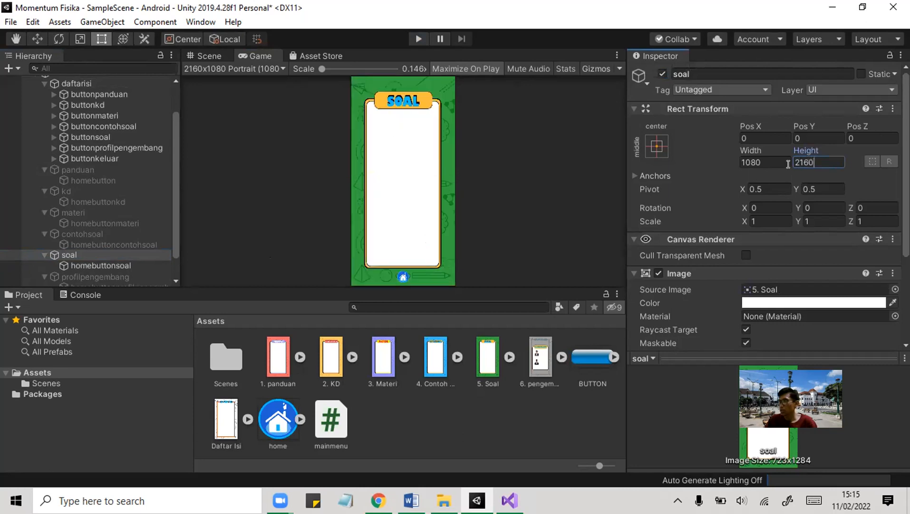
click(80, 267)
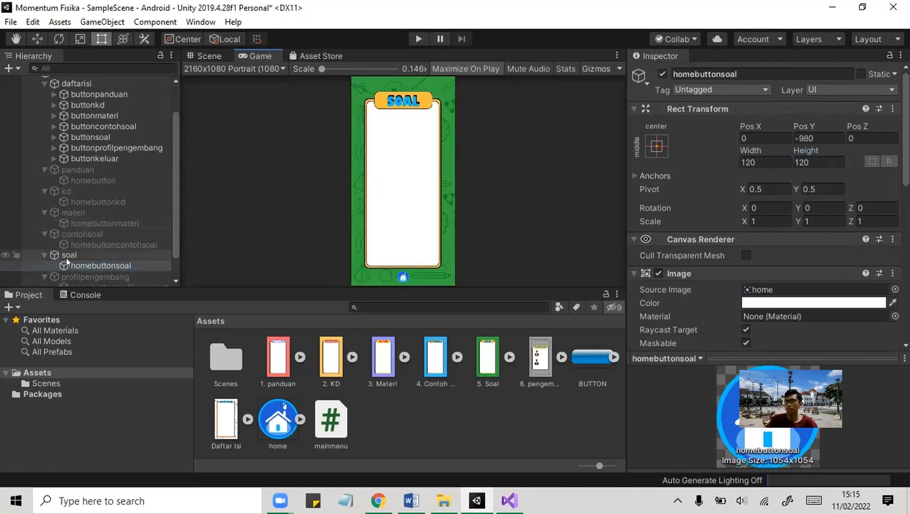
Deactivate the soal page so only Daftar Isi is shown, and collapse daftarisi in the hierarchy.
click(66, 255)
click(662, 74)
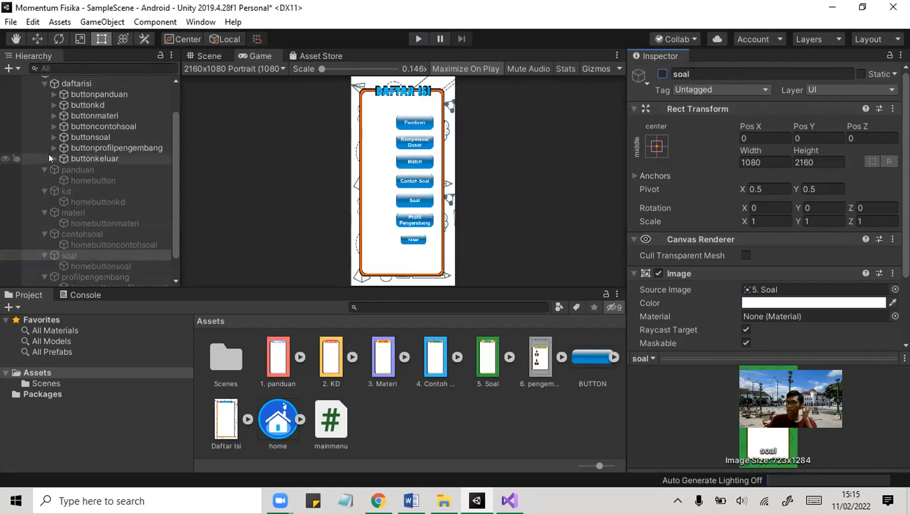
scroll(65, 153, up, 3)
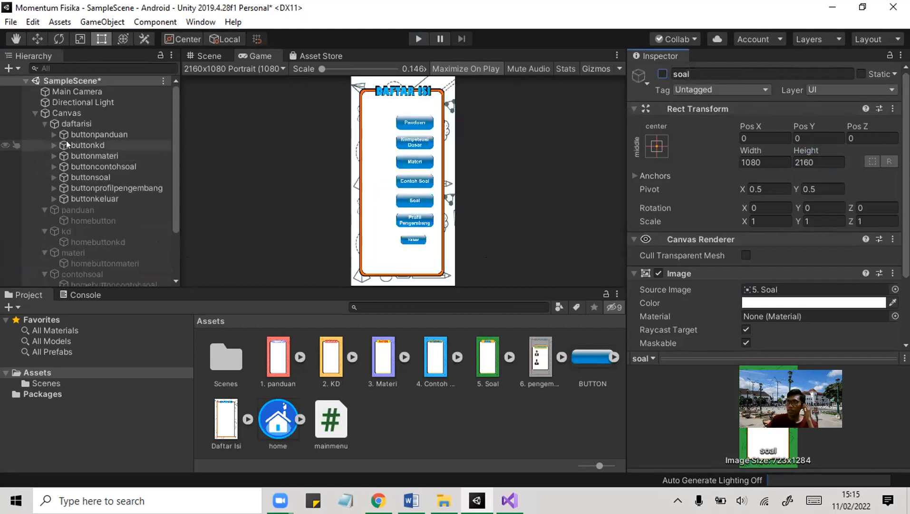
click(43, 124)
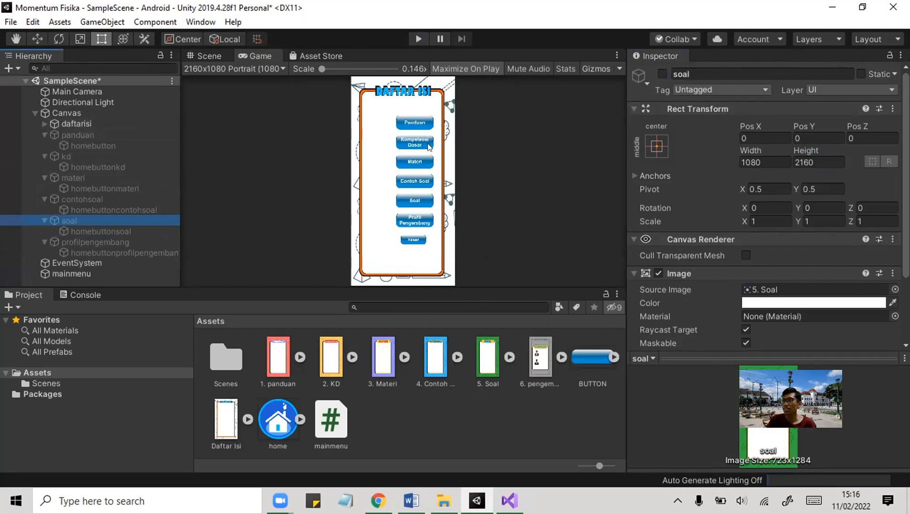
scroll(430, 146, up, 2)
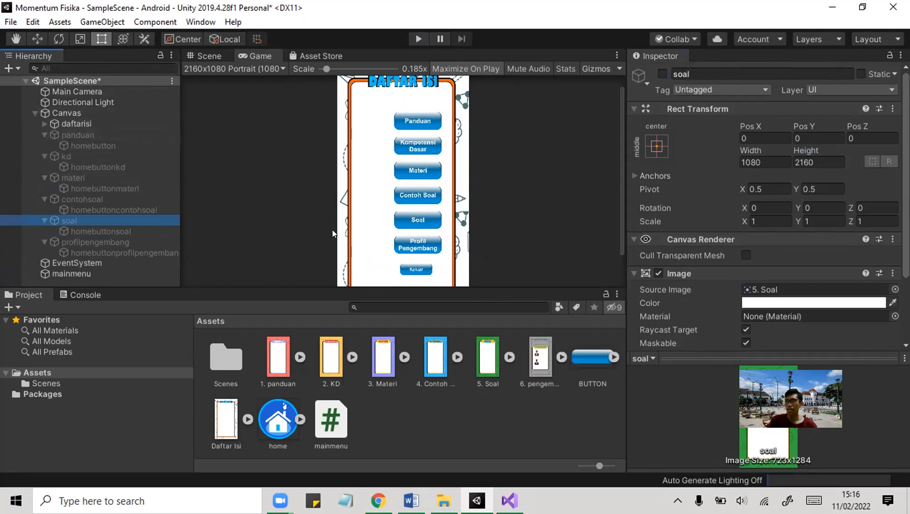
scroll(295, 242, down, 2)
scroll(295, 237, down, 2)
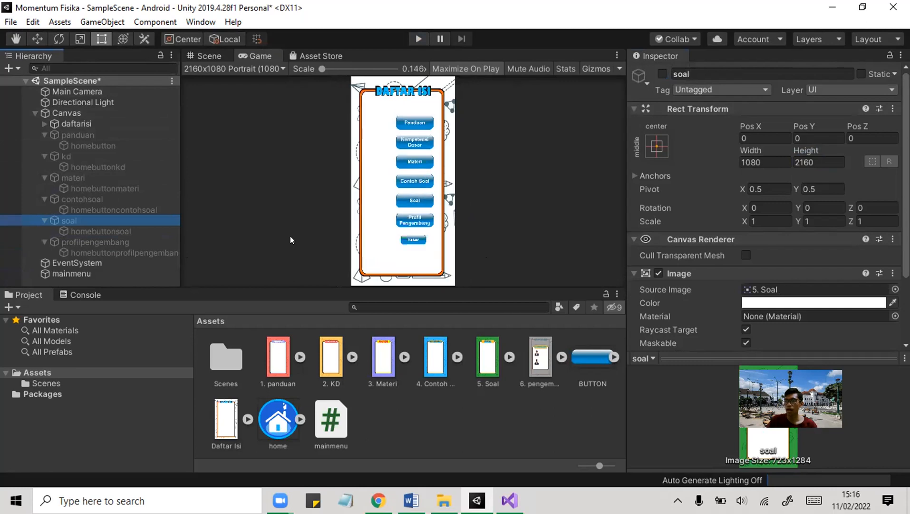
Open the Build Settings and remove Scenes/SampleScene from the scenes in the build.
click(10, 22)
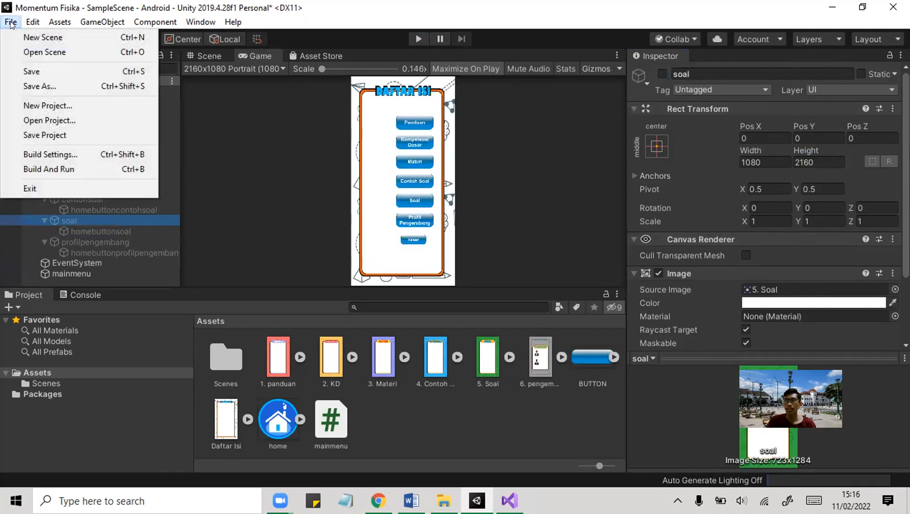
click(59, 155)
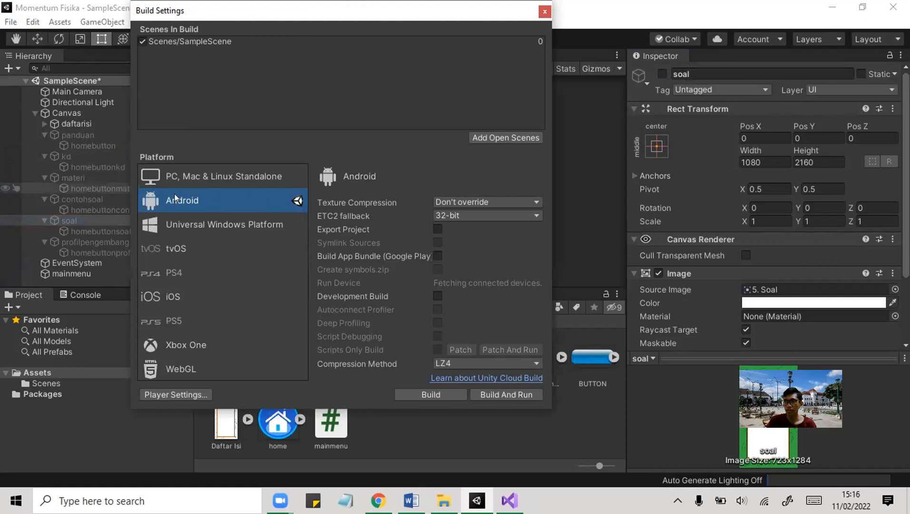
right_click(224, 36)
click(239, 45)
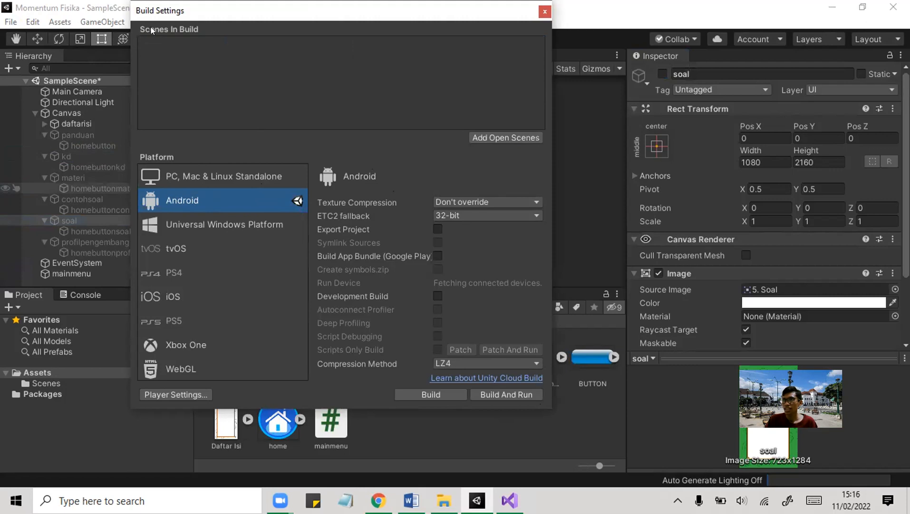
Collapse daftarisi and every other page under Canvas, keeping SampleScene and Canvas expanded in the hierarchy.
click(24, 80)
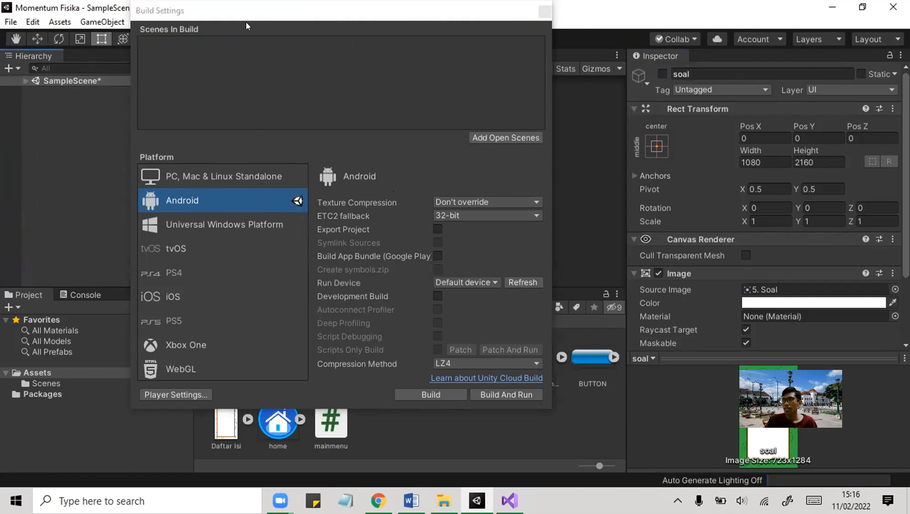
drag(246, 22, 583, 43)
click(69, 79)
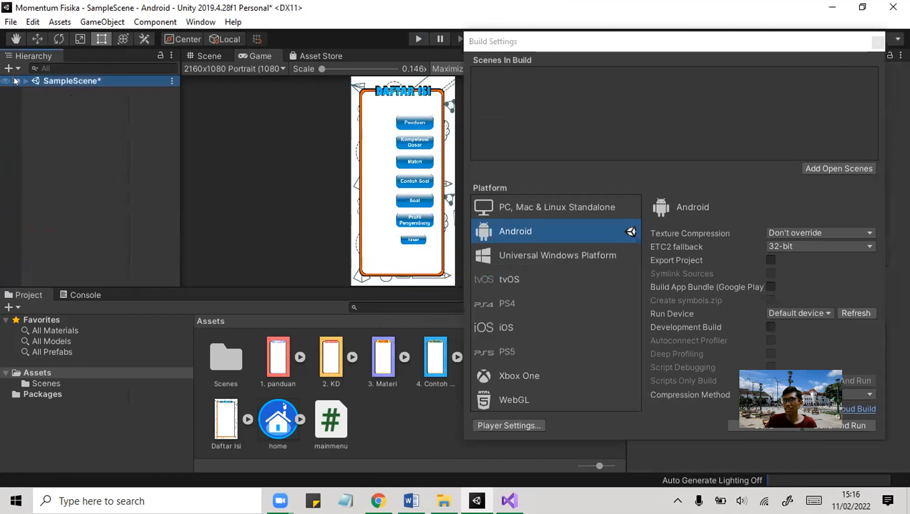
click(24, 80)
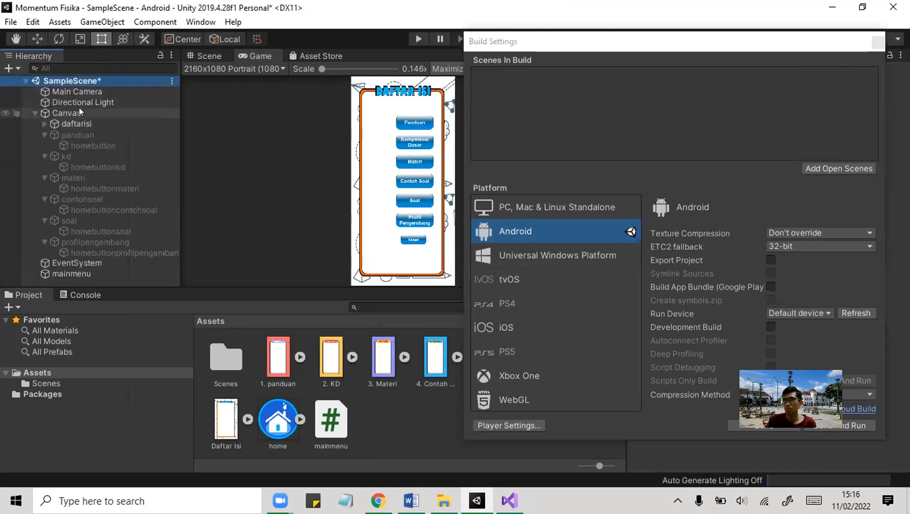
click(38, 121)
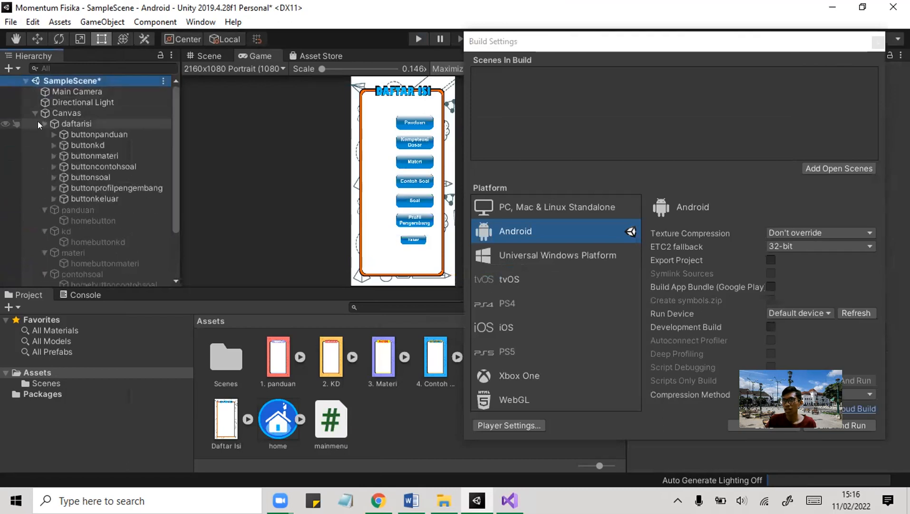
click(44, 123)
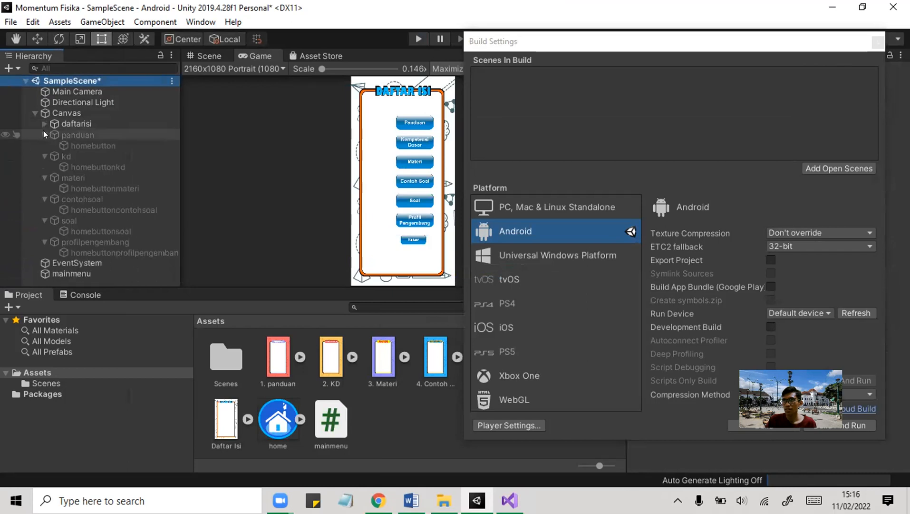
click(44, 135)
click(43, 144)
click(43, 156)
click(44, 166)
click(44, 177)
click(38, 188)
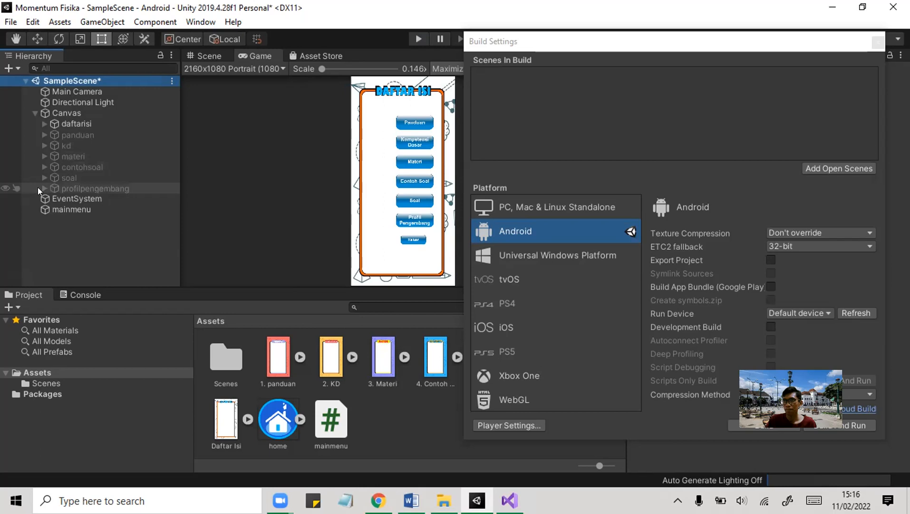
Add the open SampleScene to the scenes in the build and select its entry.
click(508, 41)
drag(508, 37, 220, 47)
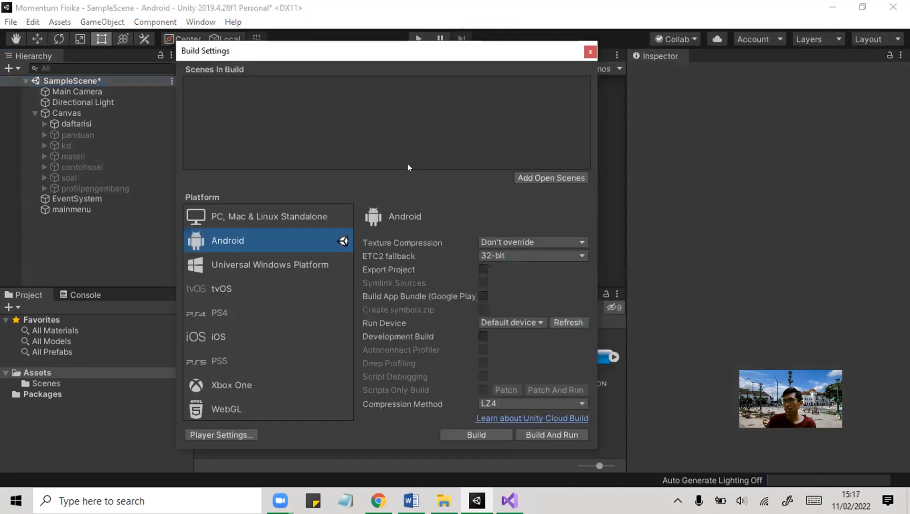
click(578, 178)
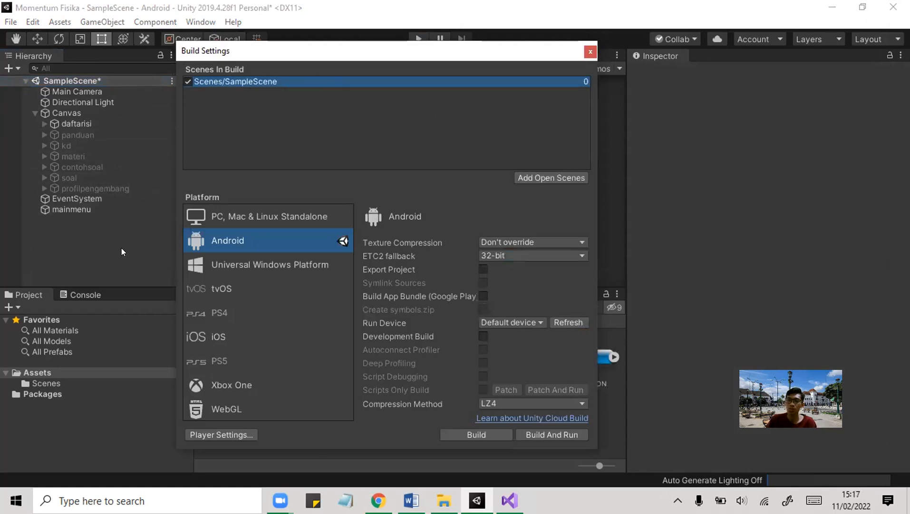
right_click(69, 261)
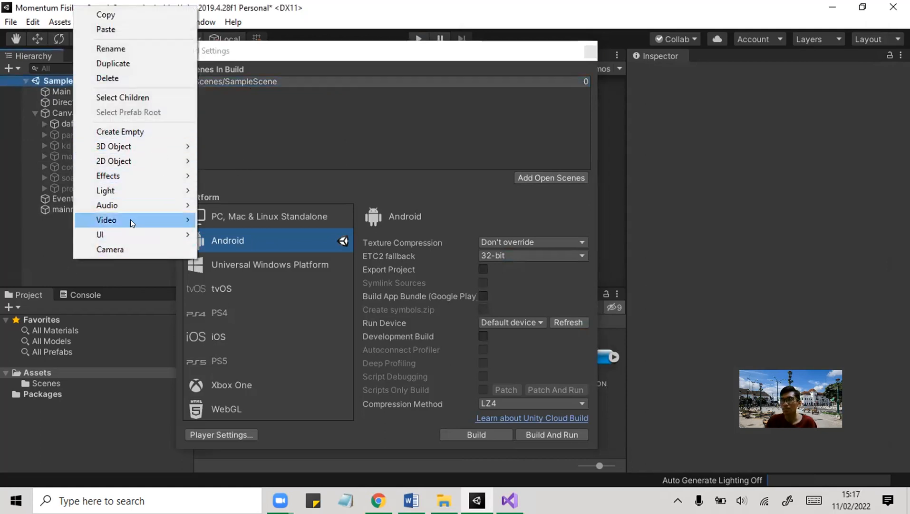
click(44, 242)
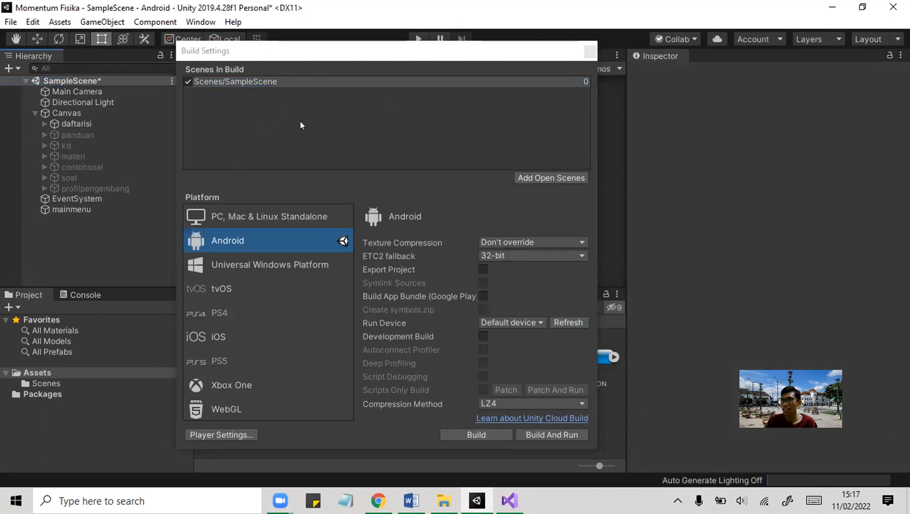
click(560, 82)
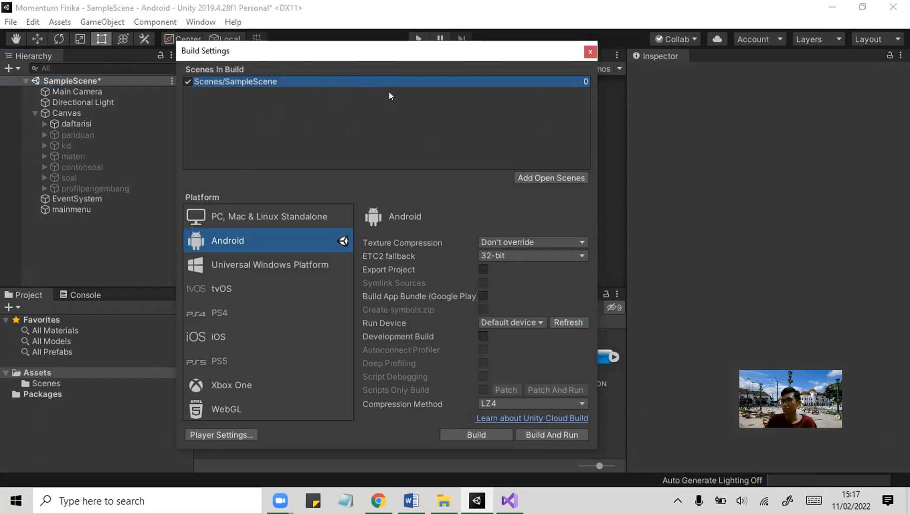
Build the Android app as an apk named "Momentum Fisika - V 0.3" in the Momentum Fisika project folder.
click(476, 433)
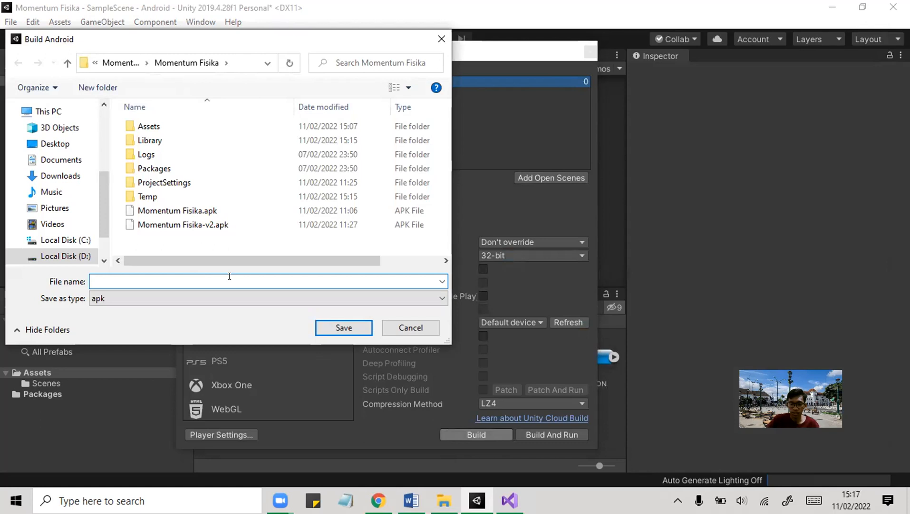
text(Momentum)
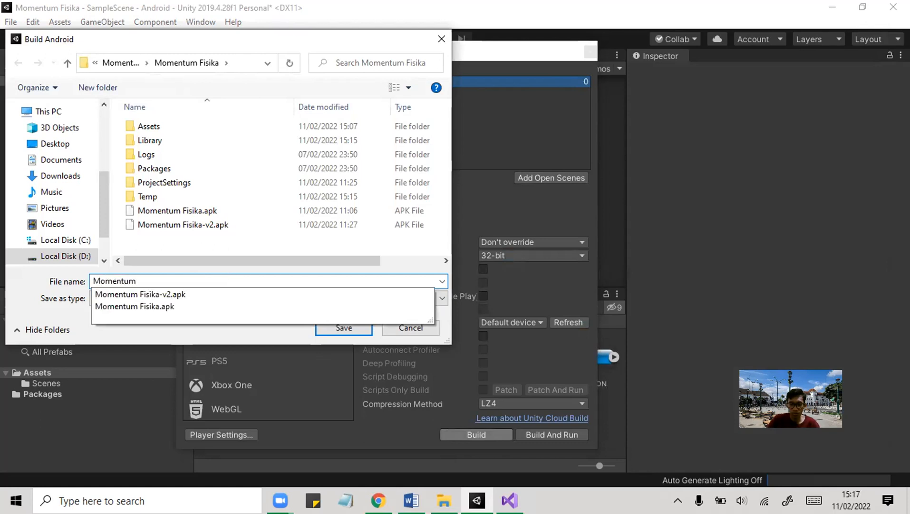
text( Fisika - )
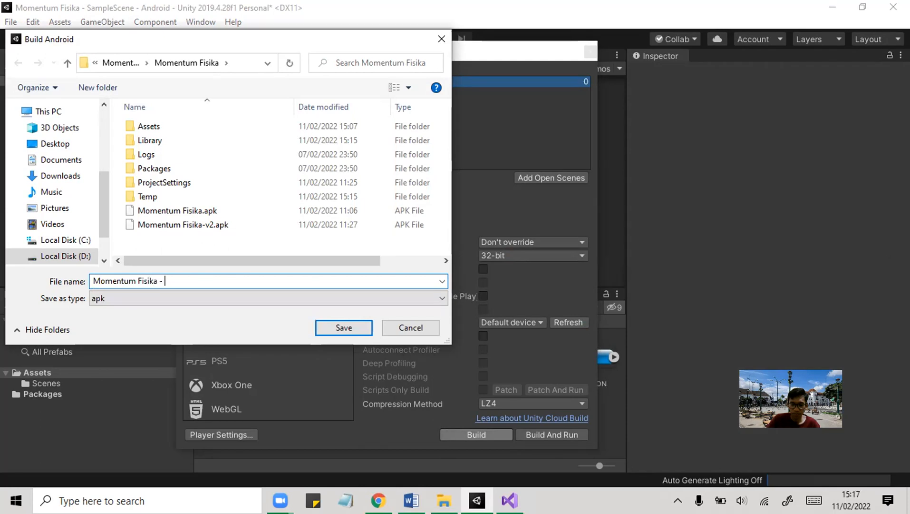
text(V 3)
key(BackSpace)
key(BackSpace)
text(0.3)
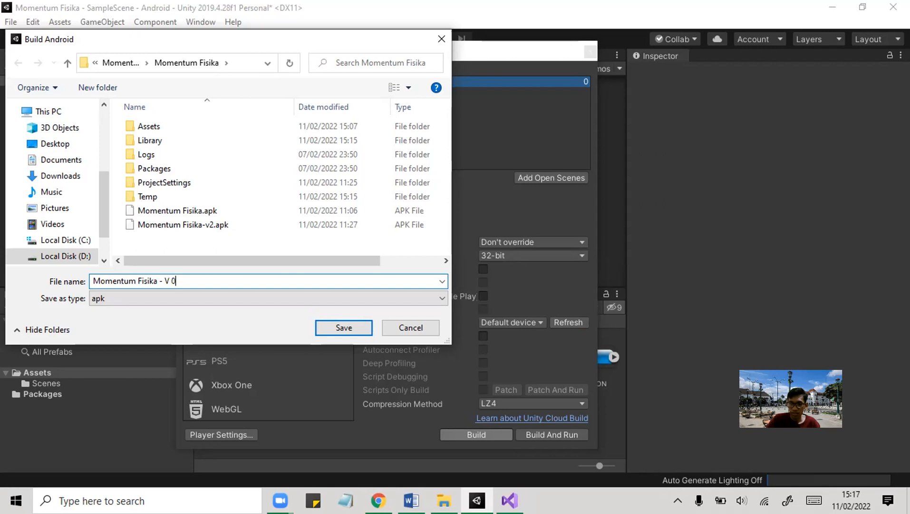
click(354, 327)
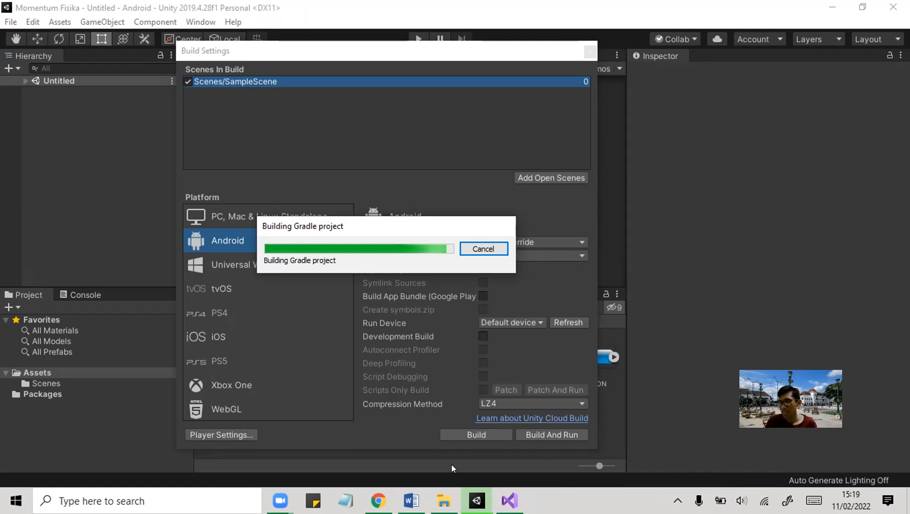
Switch to File Explorer and send Momentum Fisika - V 0.3.apk over Bluetooth to the Redmi Note 9 phone.
mouse_move(476, 500)
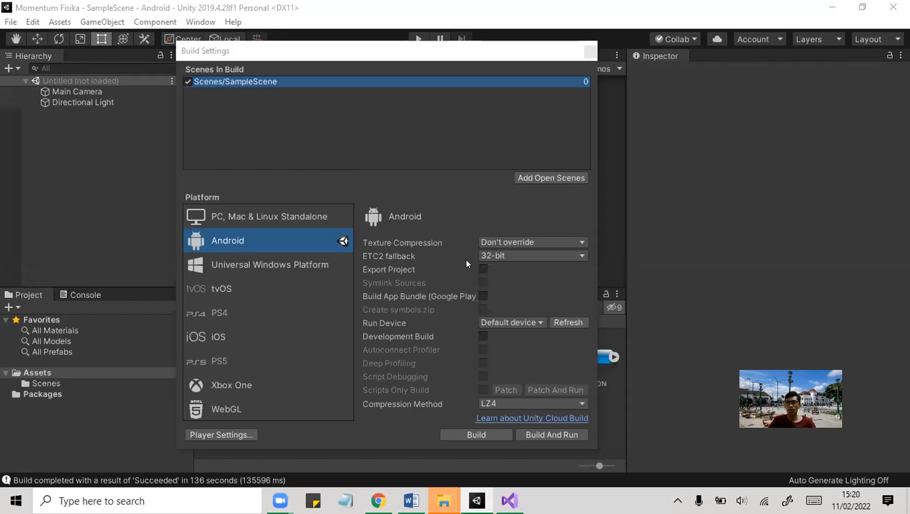
click(434, 499)
click(487, 402)
click(476, 390)
click(271, 231)
right_click(272, 231)
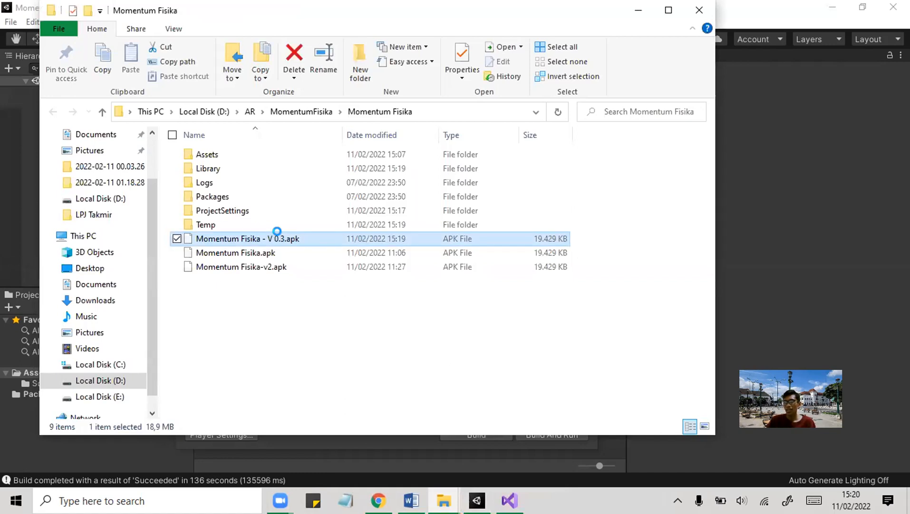
right_click(282, 238)
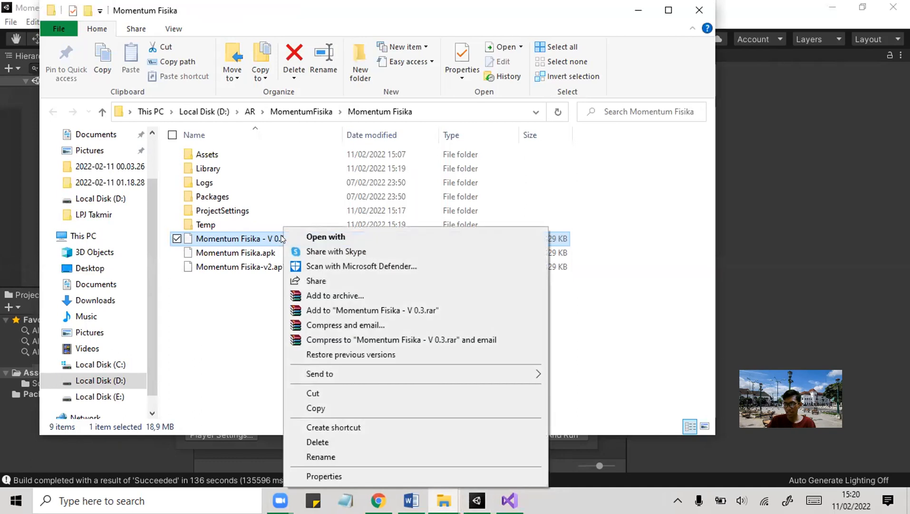
mouse_move(357, 375)
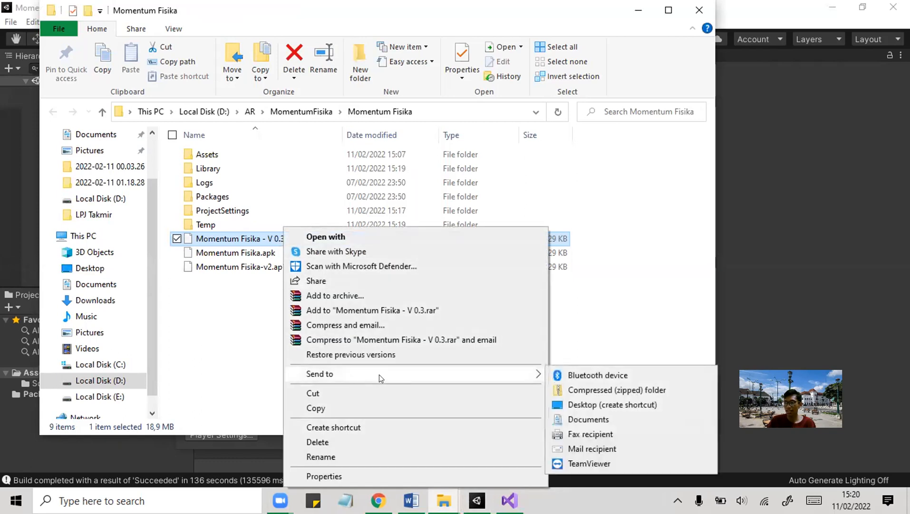
click(592, 374)
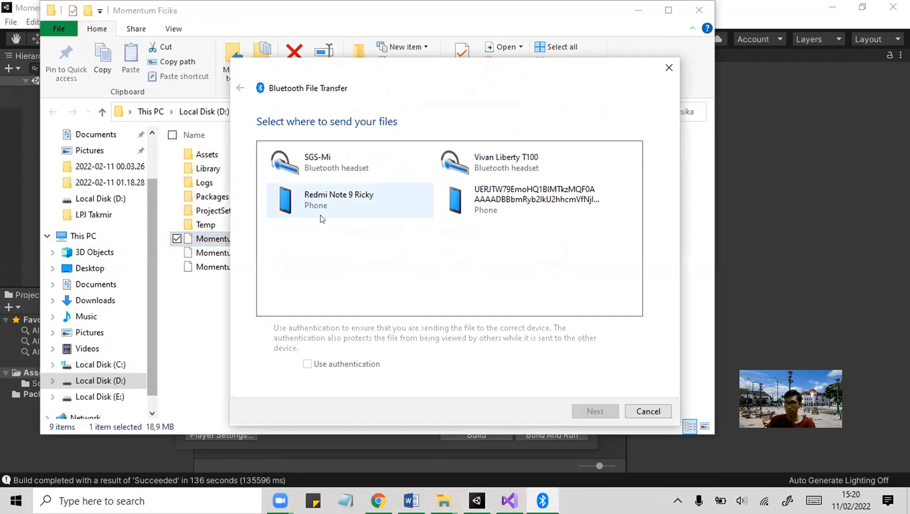
double_click(389, 206)
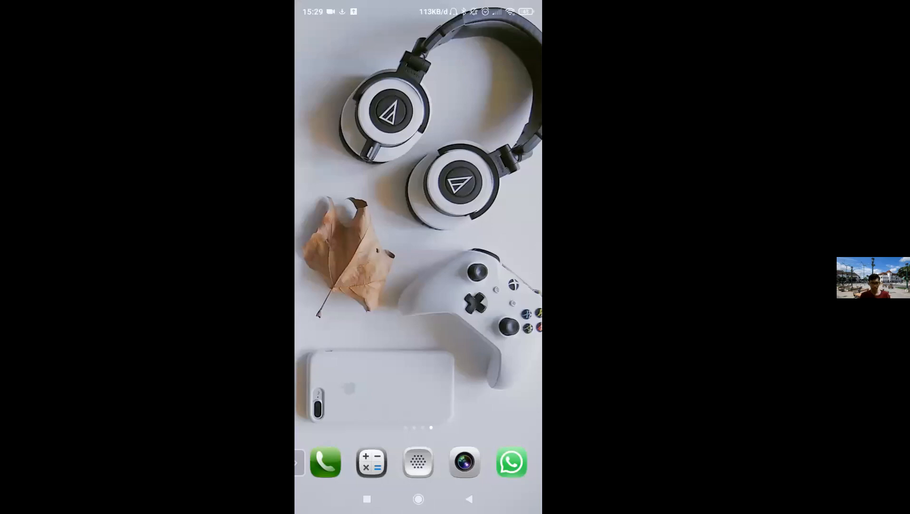
On the phone, install the received Momentum Fisika - V 0.3.apk, choosing to install anyway despite Play Protect, and launch MomentumFisika.
drag(419, 5, 419, 229)
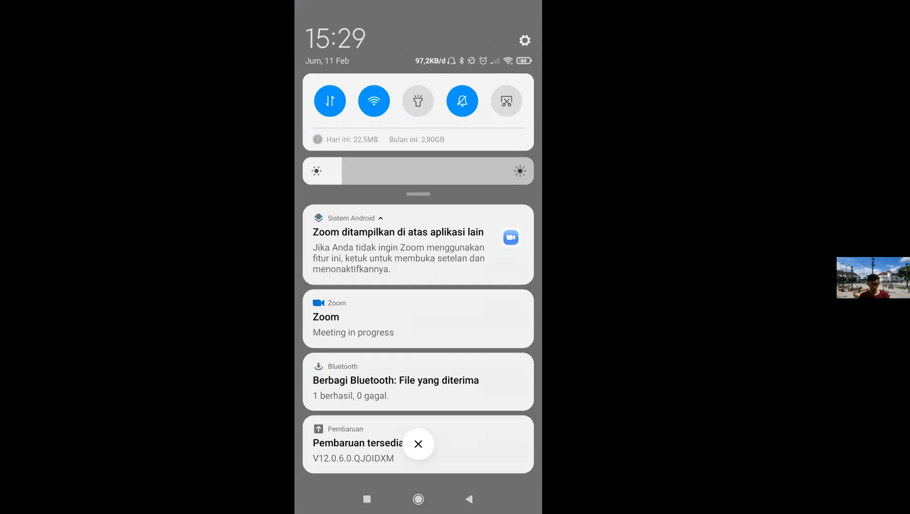
click(396, 380)
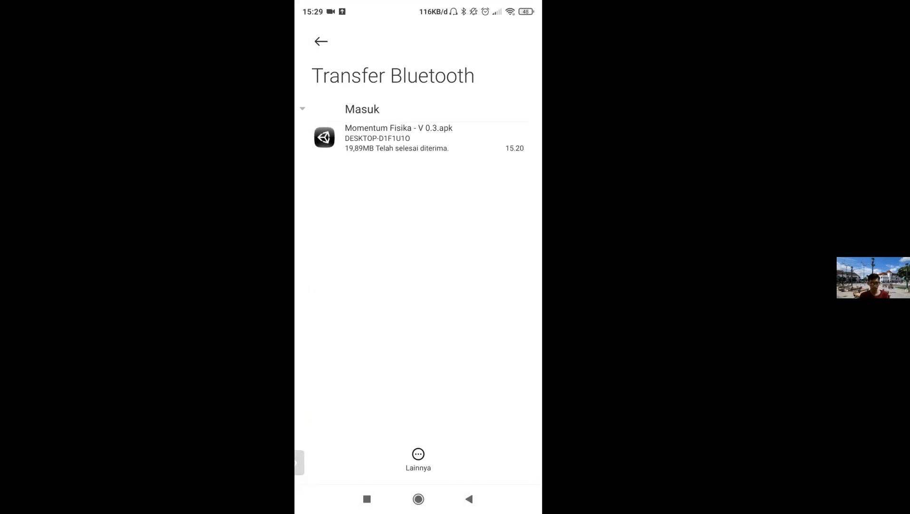
click(418, 137)
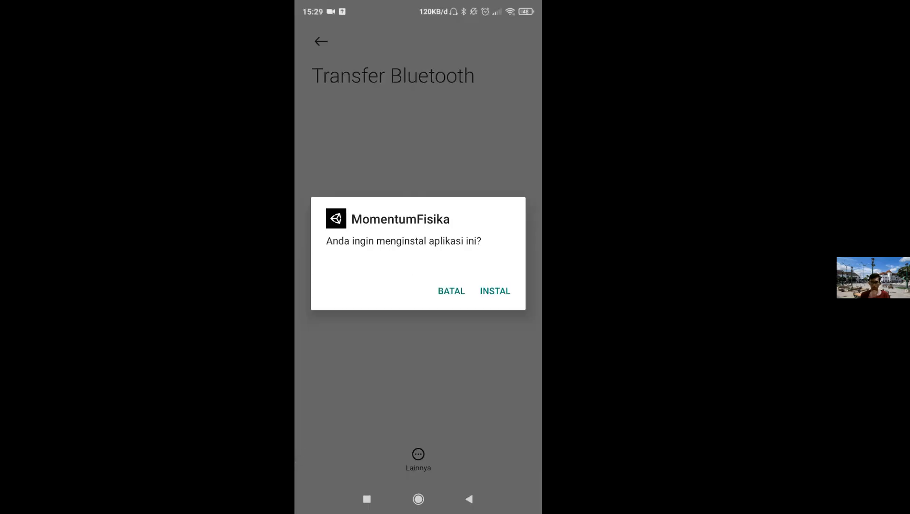
click(495, 290)
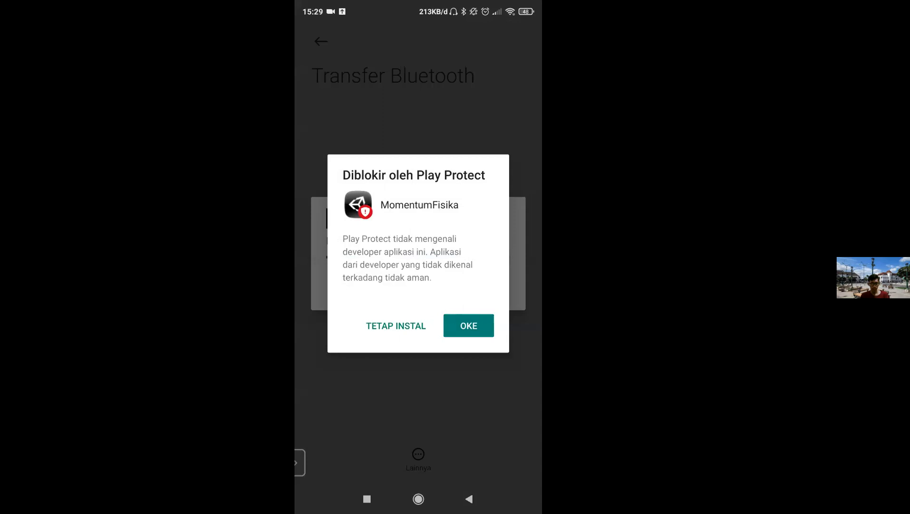
click(396, 326)
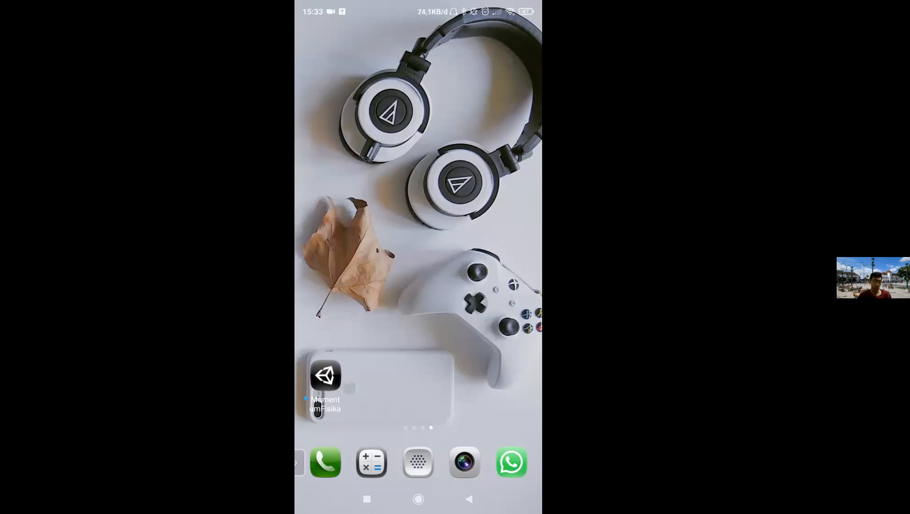
click(325, 375)
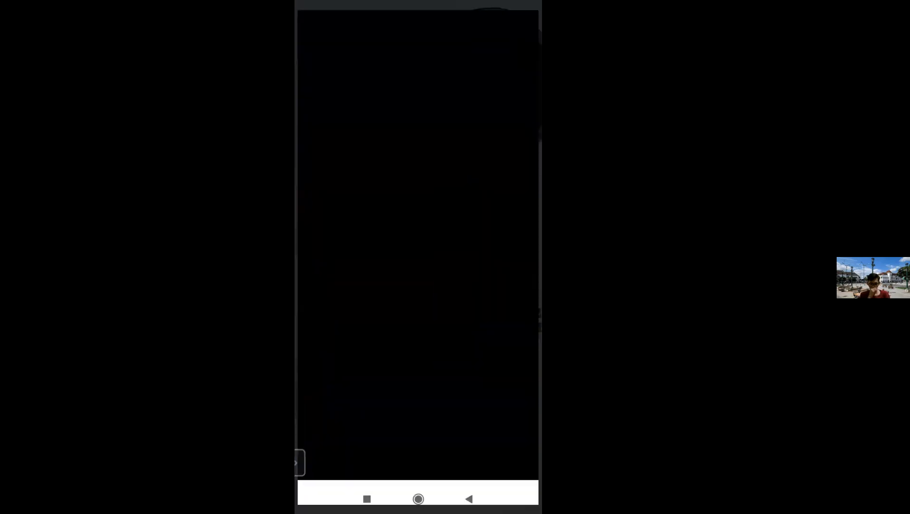